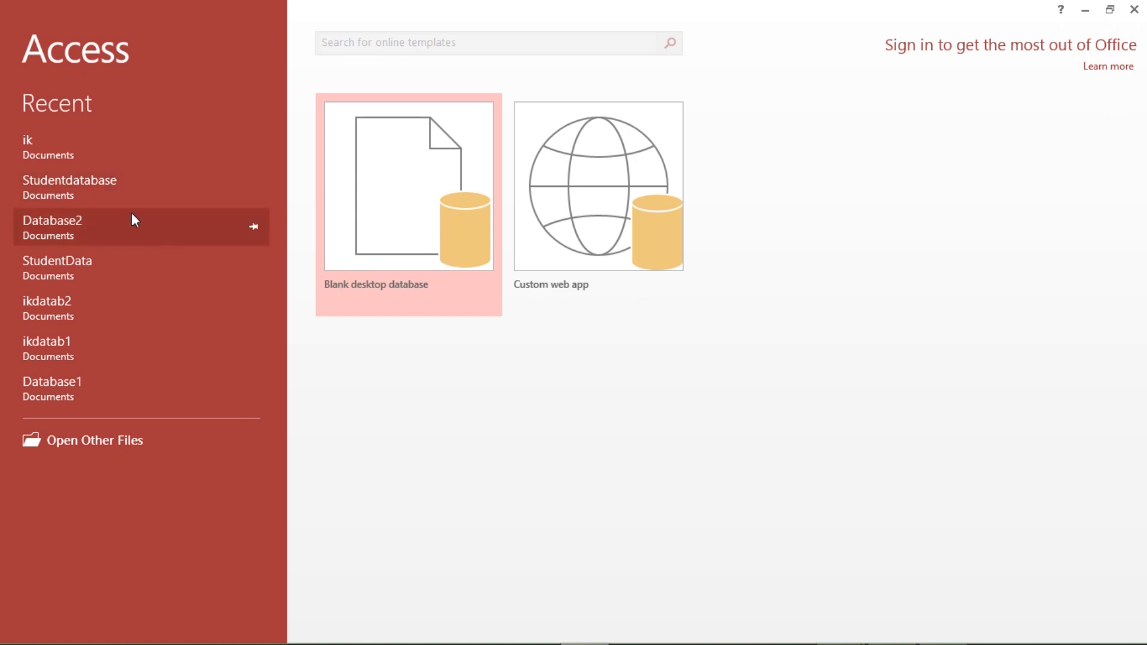
# Step: Open the recent Studentdatabase file, enable its active content and open the StudentDeatils table
pyautogui.click(70, 193)
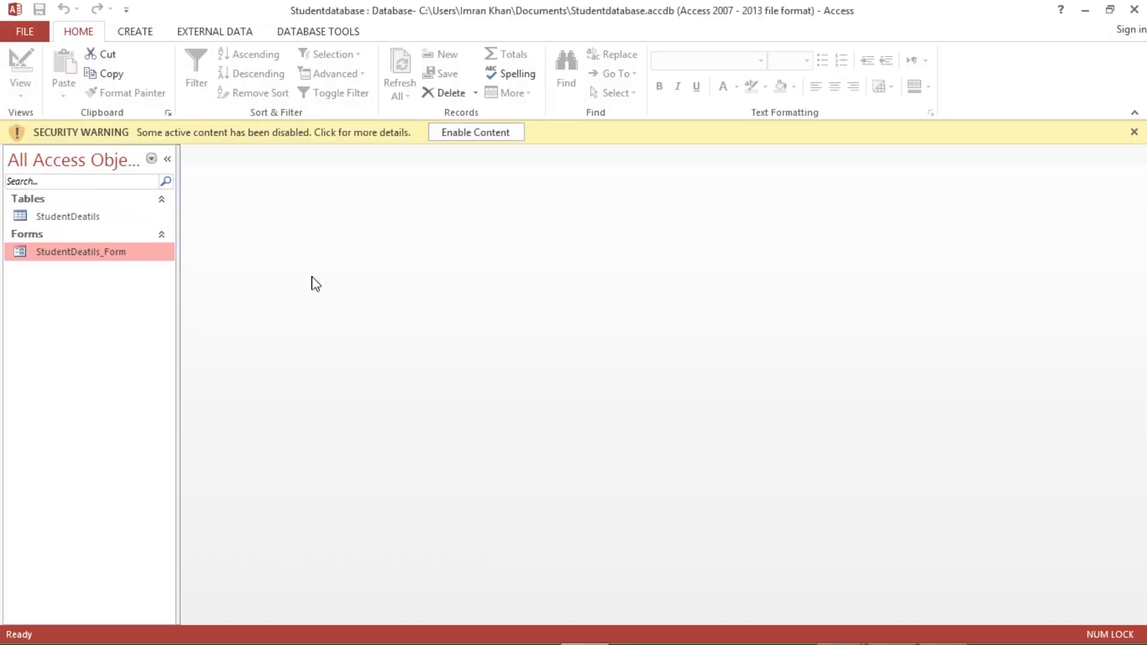
pyautogui.click(472, 135)
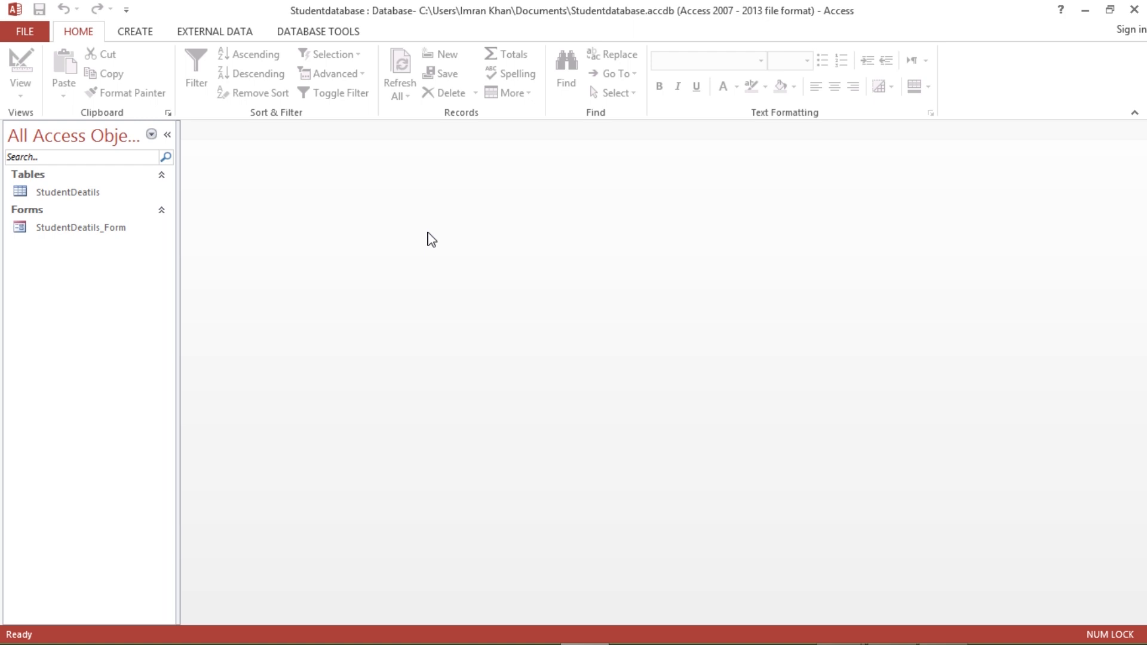
pyautogui.doubleClick(69, 194)
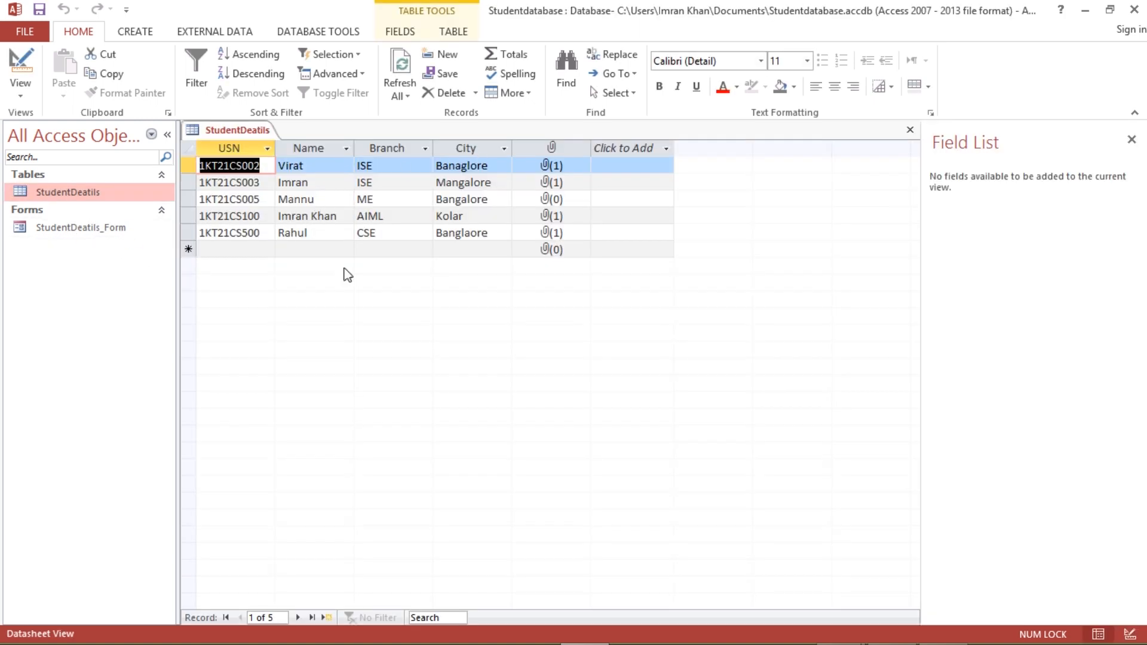
# Step: View the StudentDeatils_Form form, close it and return to the StudentDeatils table
pyautogui.doubleClick(82, 228)
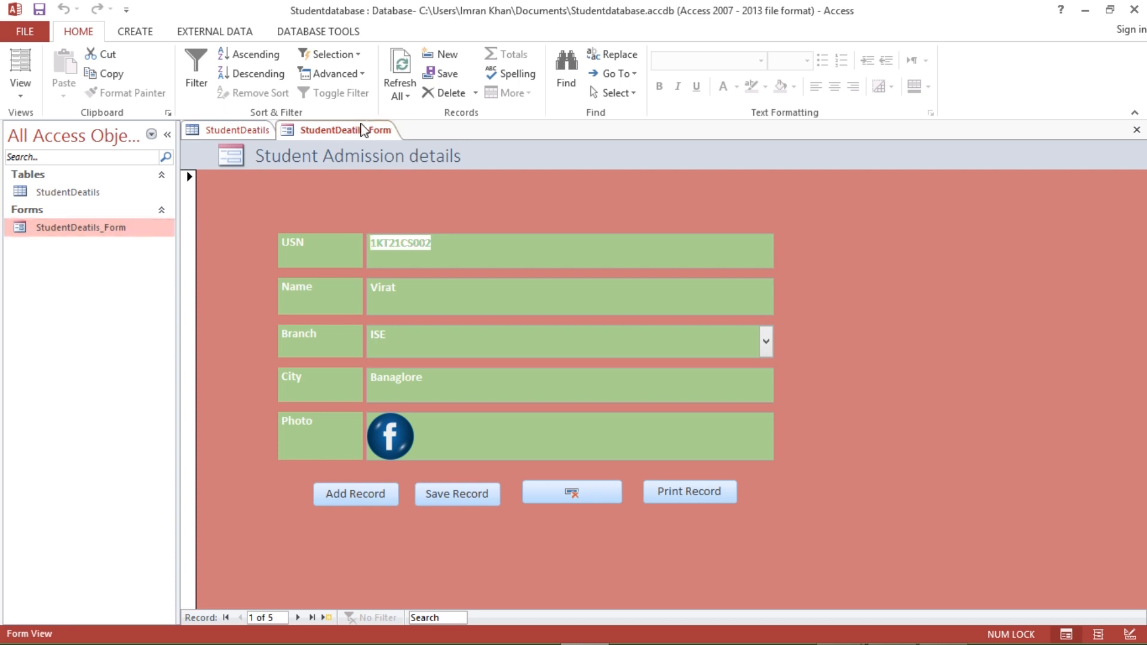
pyautogui.rightClick(358, 130)
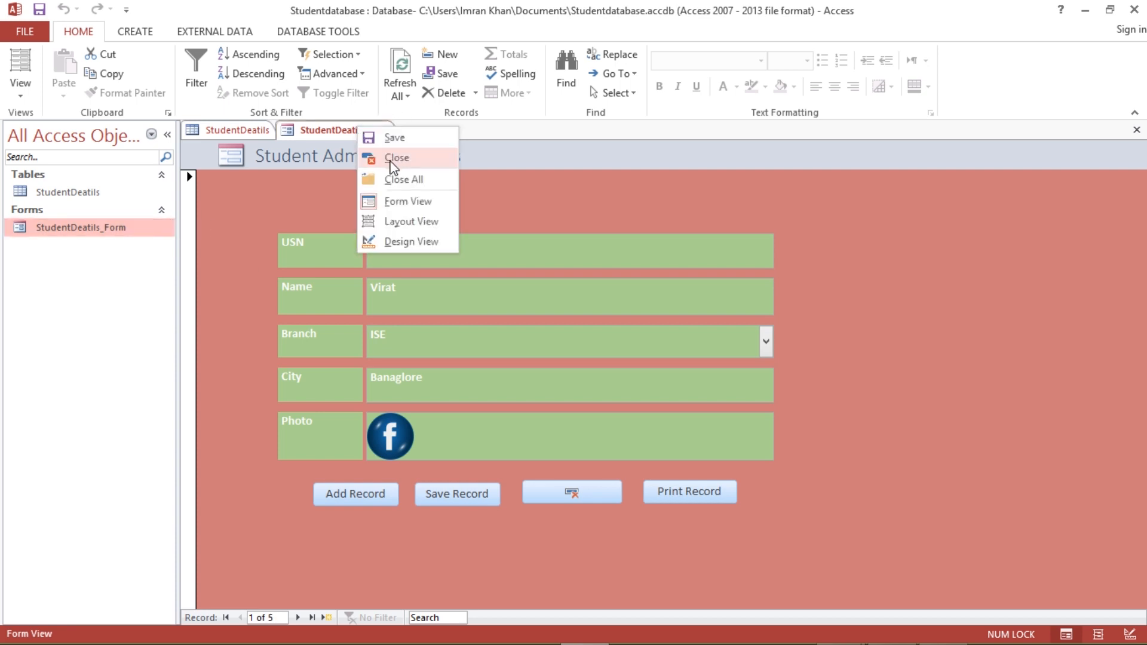
pyautogui.click(391, 158)
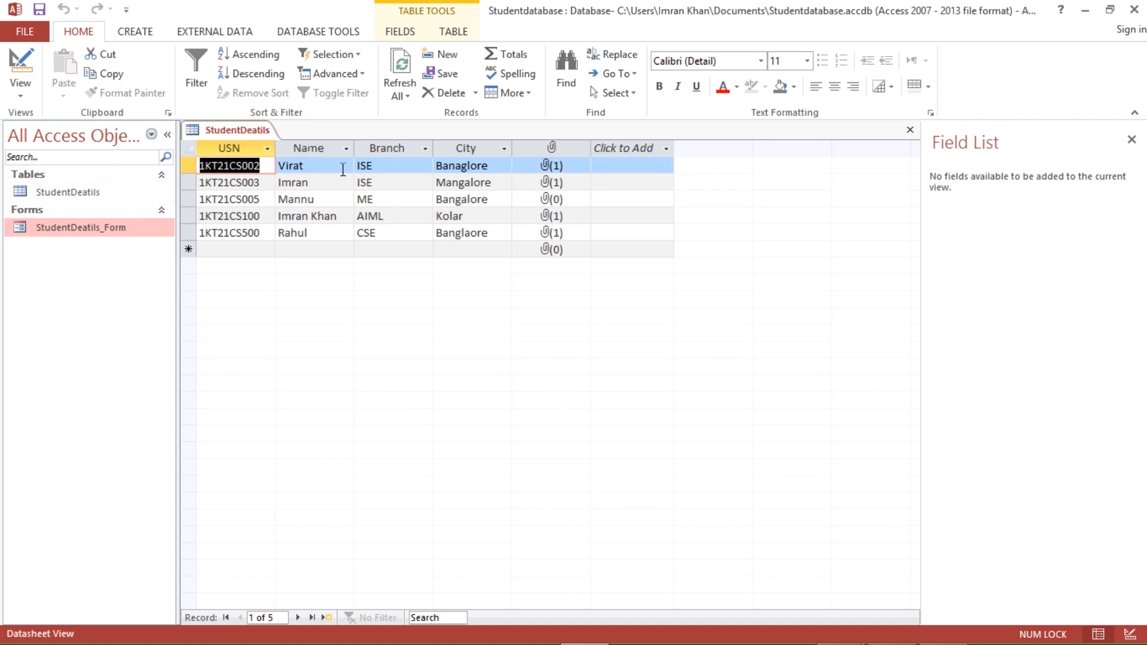
pyautogui.click(69, 194)
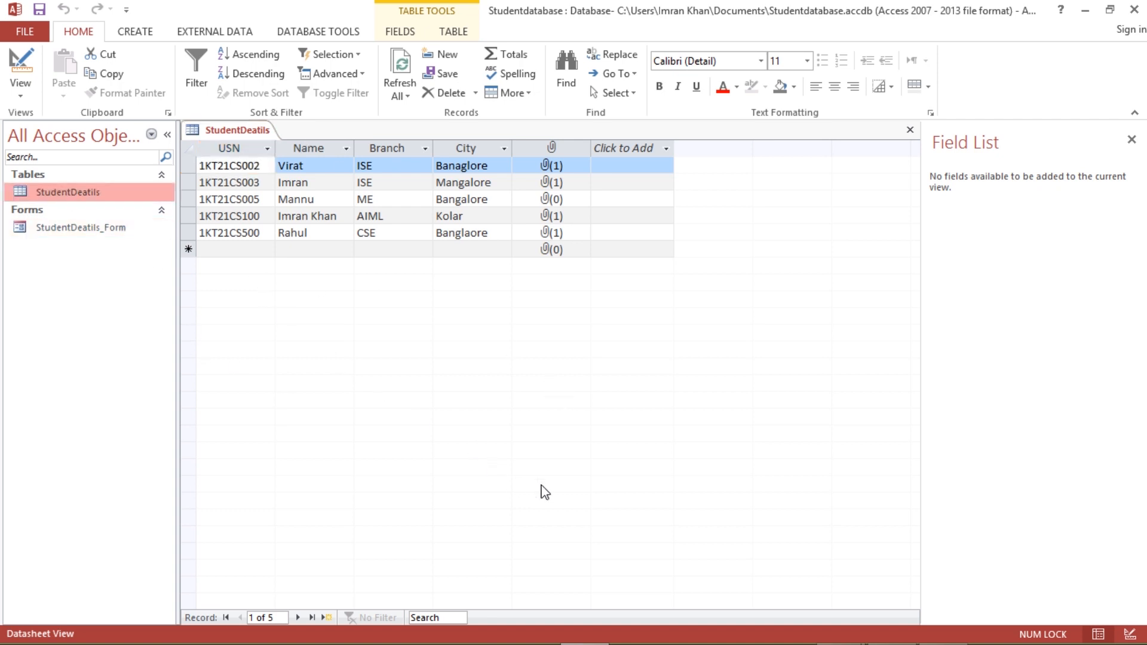
# Step: Switch to Acrobat Reader to read the Module-4 MS Access tasks in AEC_Content.pdf and return to the Access table
pyautogui.hotkey('alt', 'Tab')
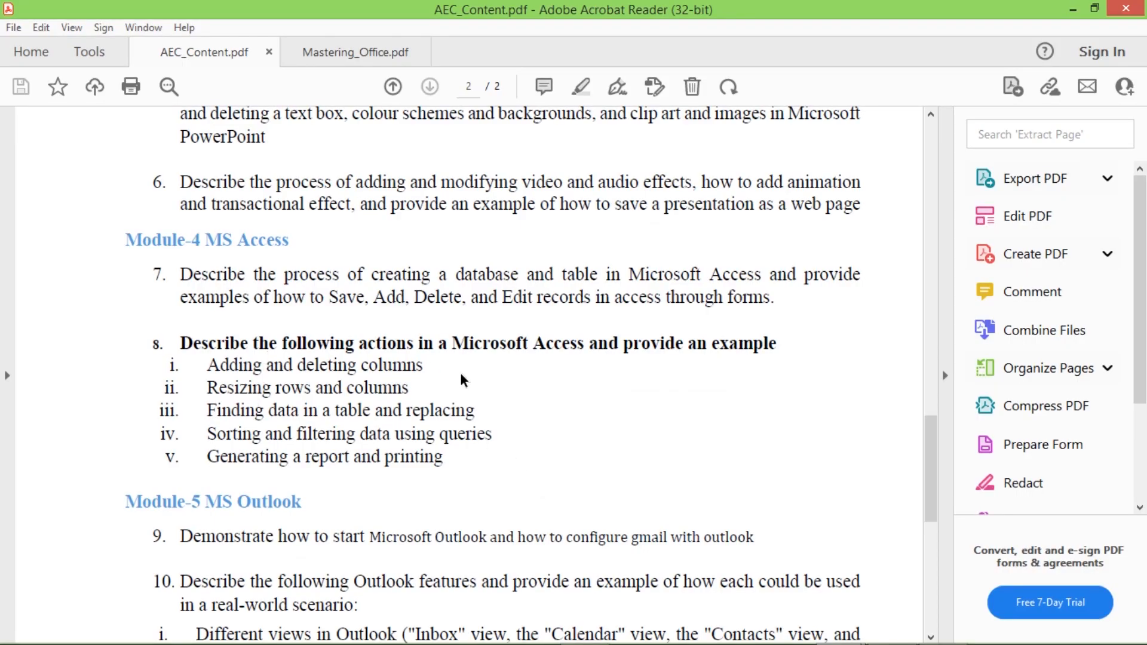
pyautogui.hotkey('alt', 'Tab')
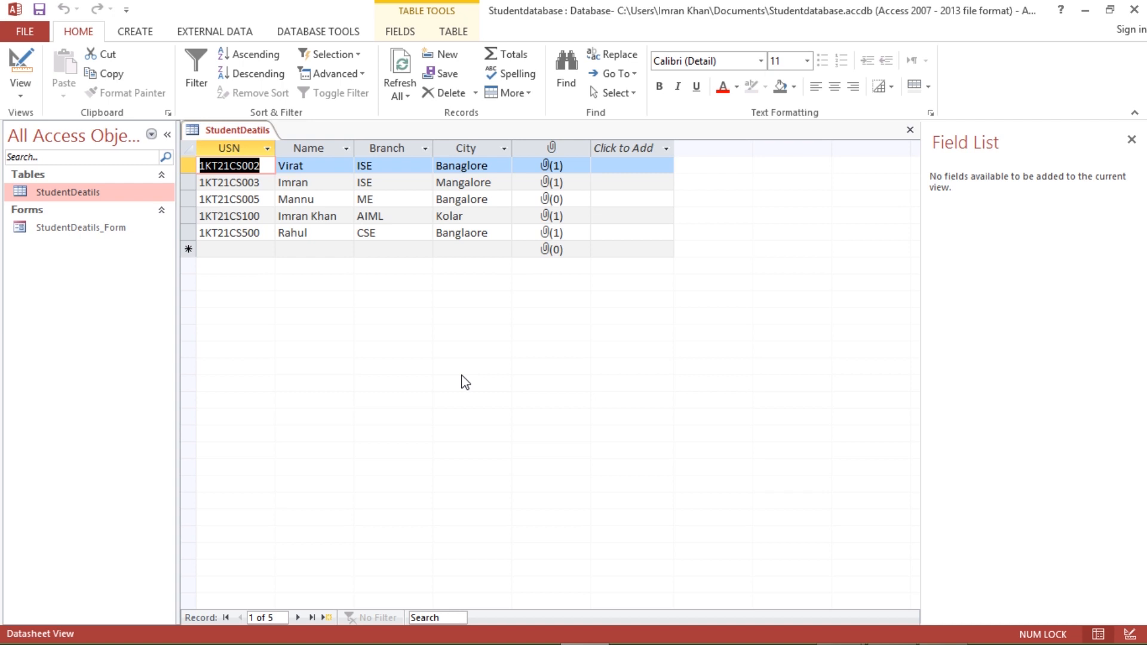
# Step: Insert a new field before the Branch column and name it Semester
pyautogui.click(454, 33)
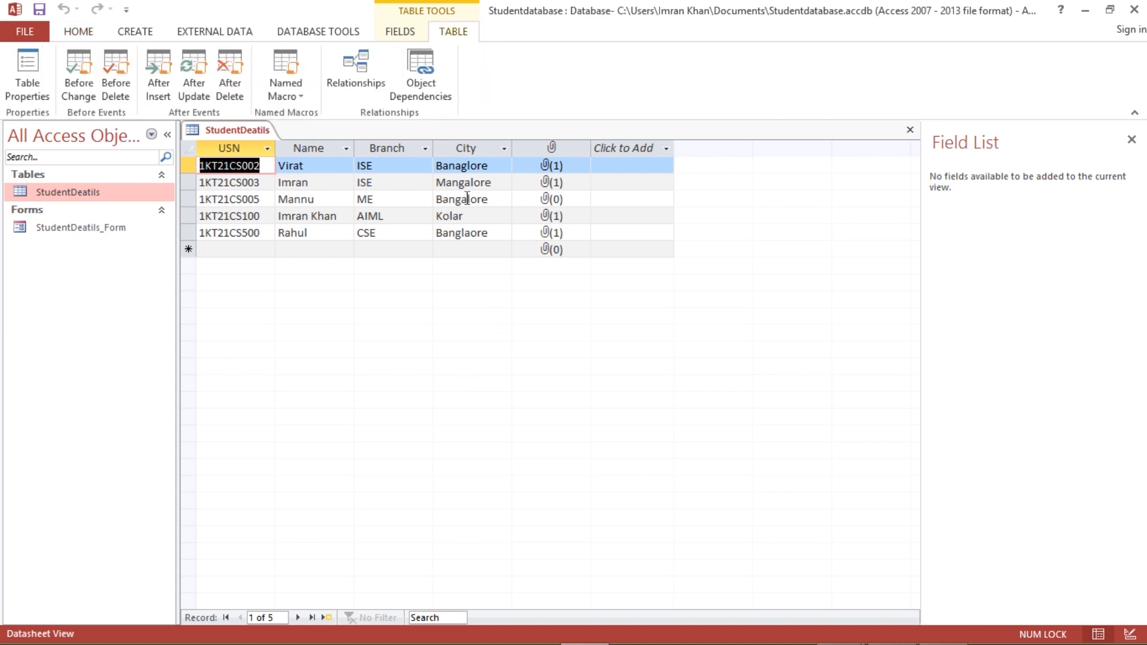
pyautogui.click(385, 148)
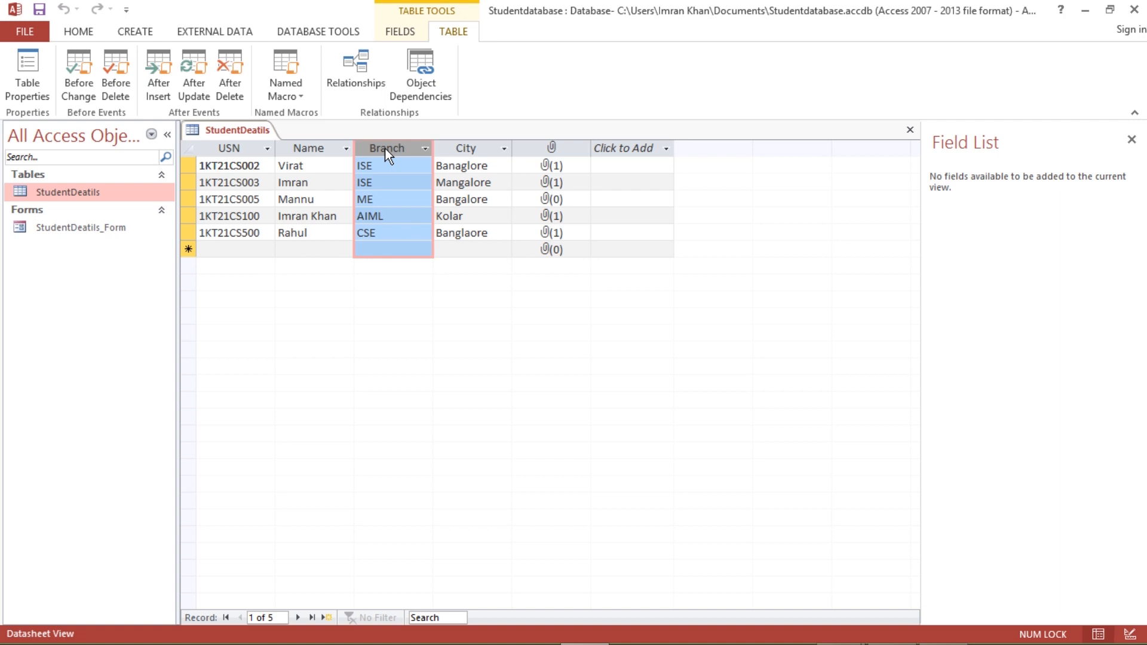
pyautogui.rightClick(385, 149)
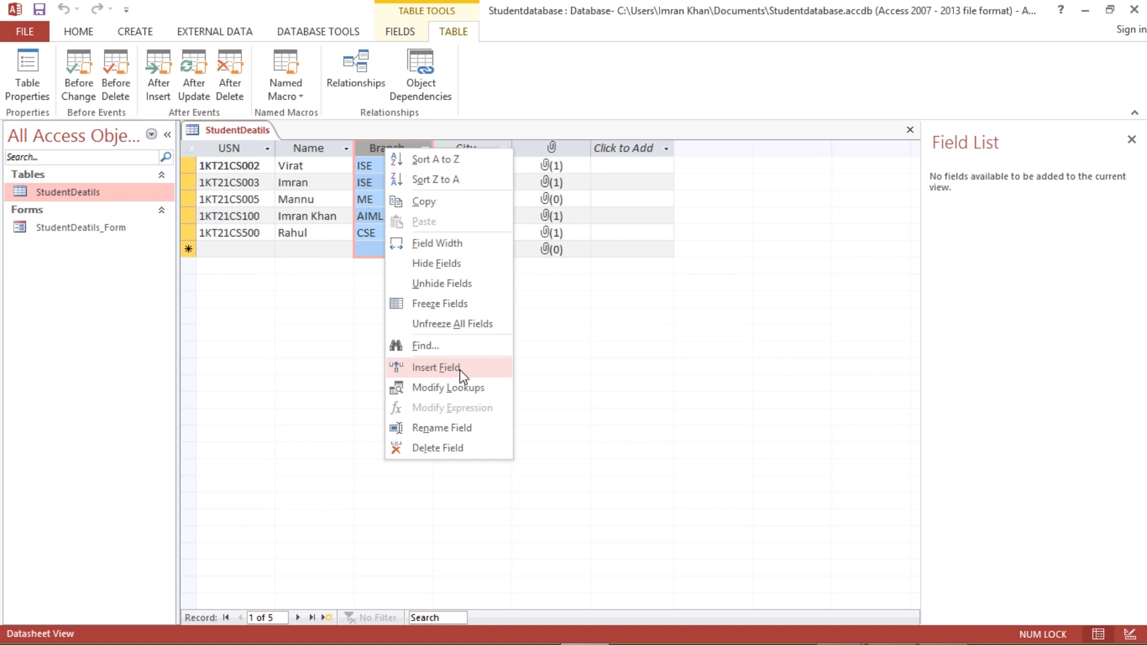
pyautogui.click(436, 368)
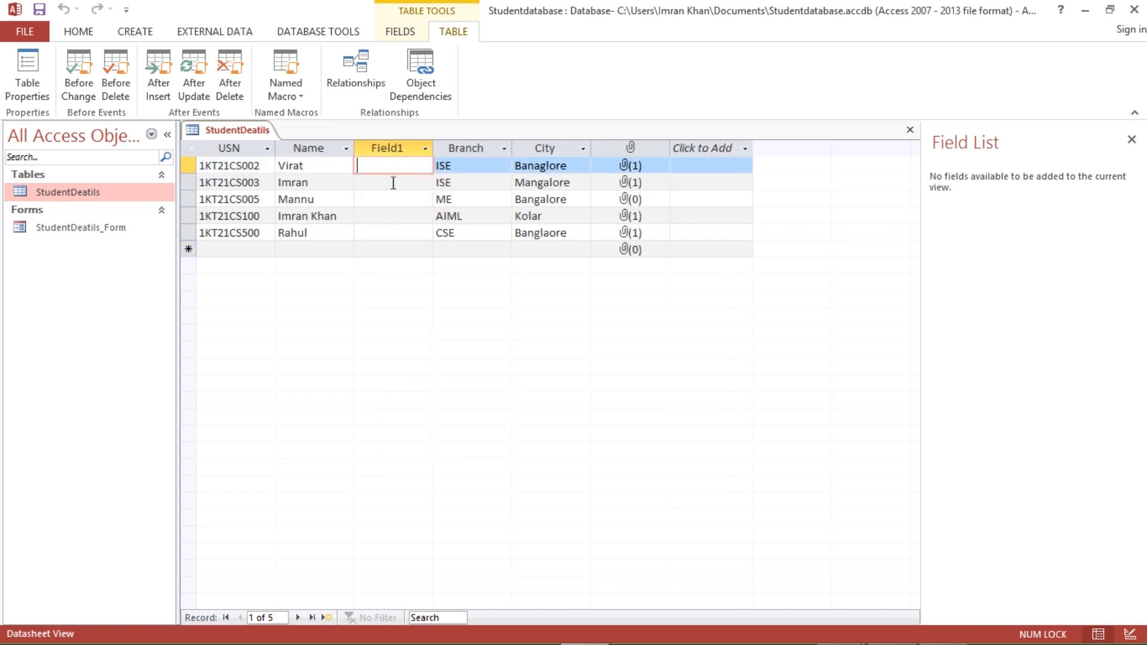
pyautogui.click(411, 150)
pyautogui.doubleClick(411, 150)
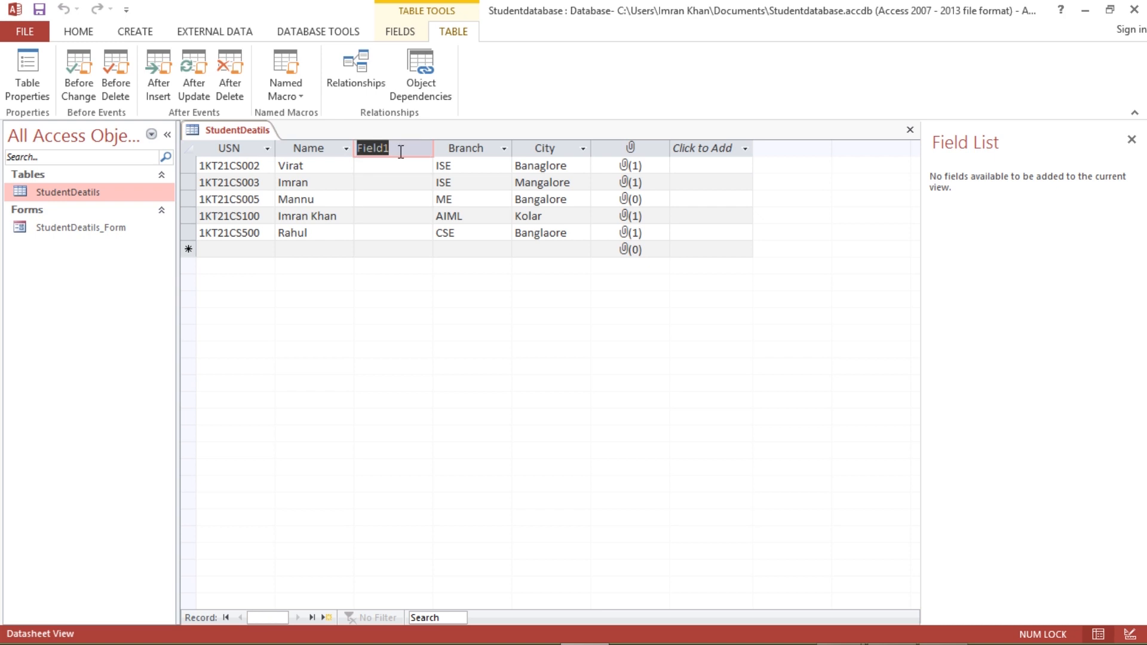
pyautogui.write('Semester')
pyautogui.press('Return')
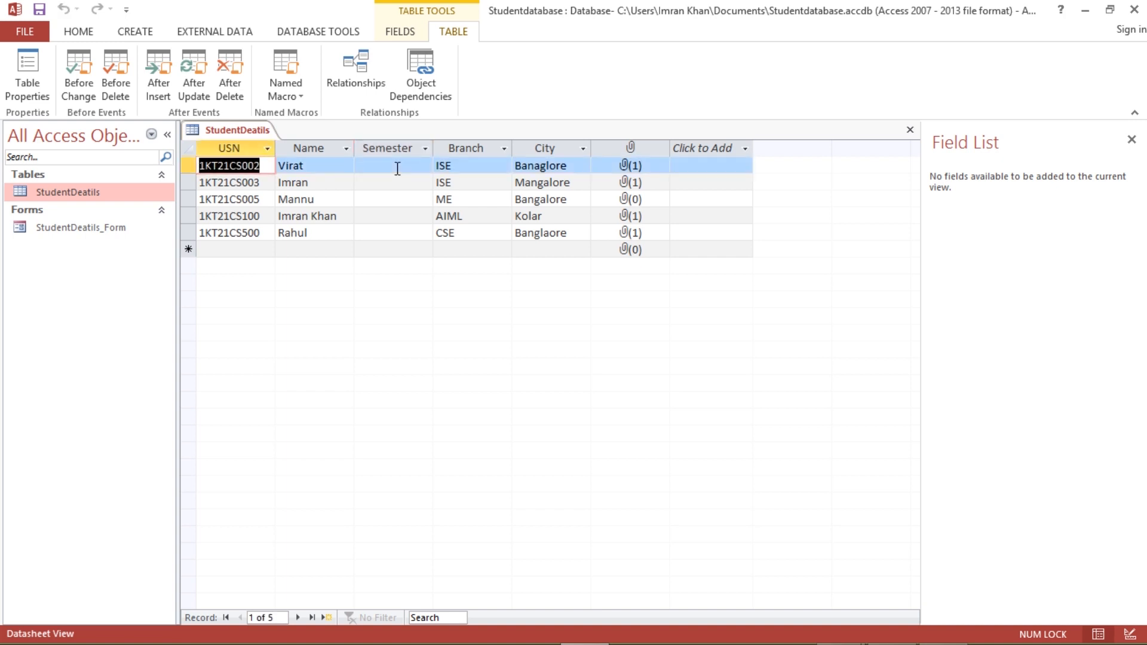
# Step: Fill the Semester column for the five records with 3, 5, 5, 3 and 3 in order
pyautogui.click(398, 168)
pyautogui.write('3')
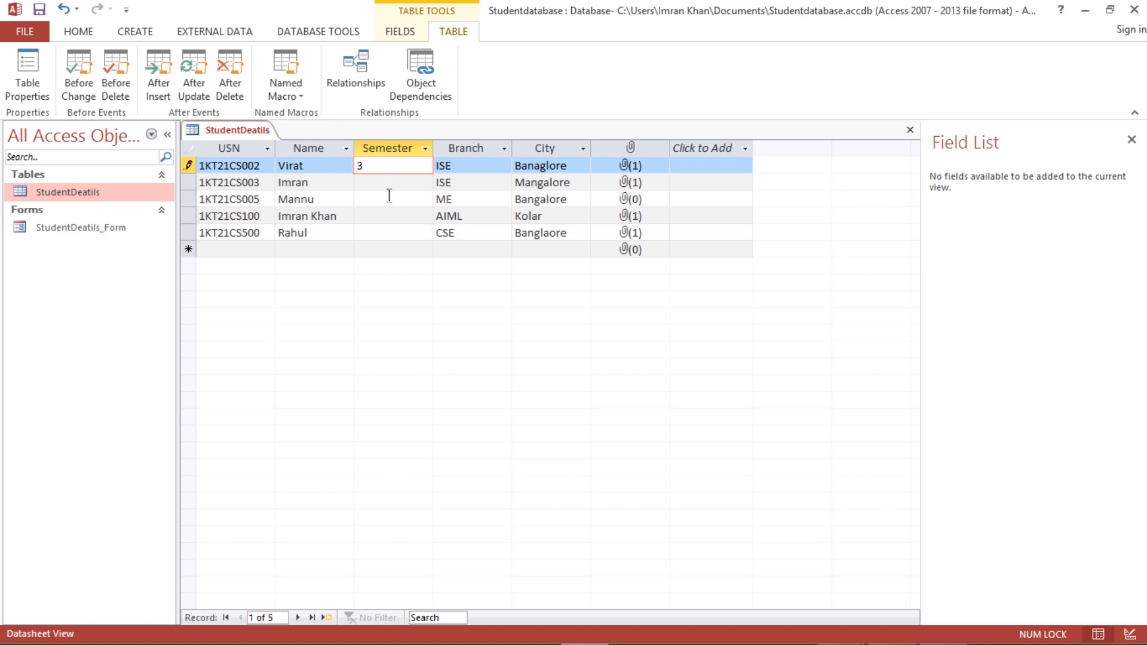
pyautogui.click(389, 188)
pyautogui.write('5')
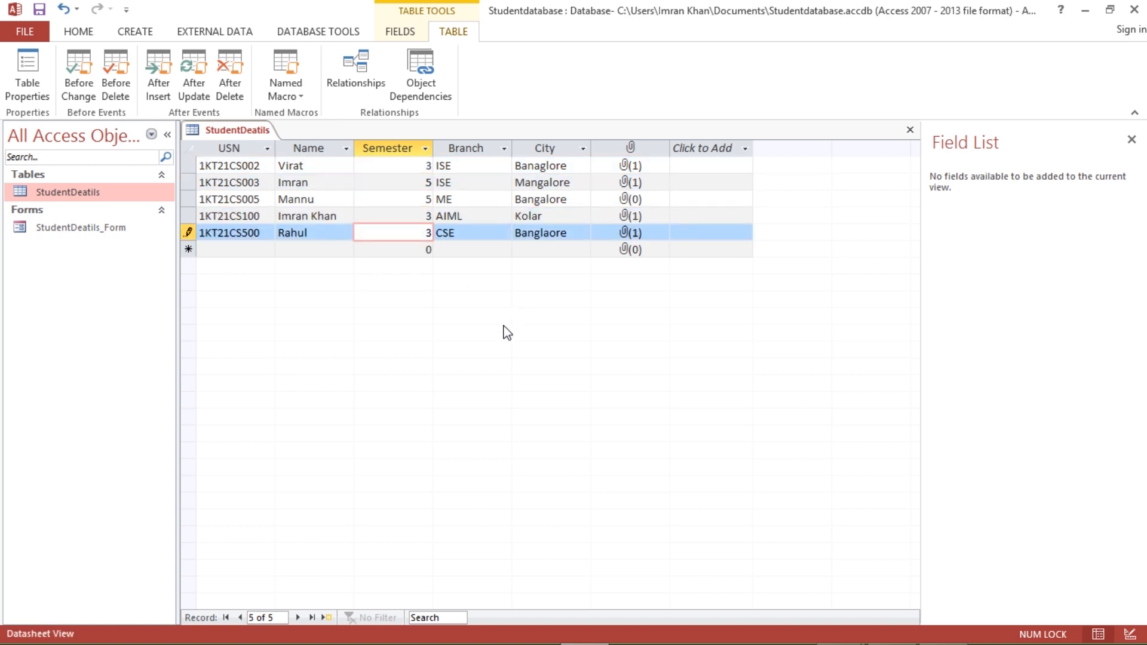
# Step: Permanently delete the Semester field and its data from the table
pyautogui.rightClick(403, 154)
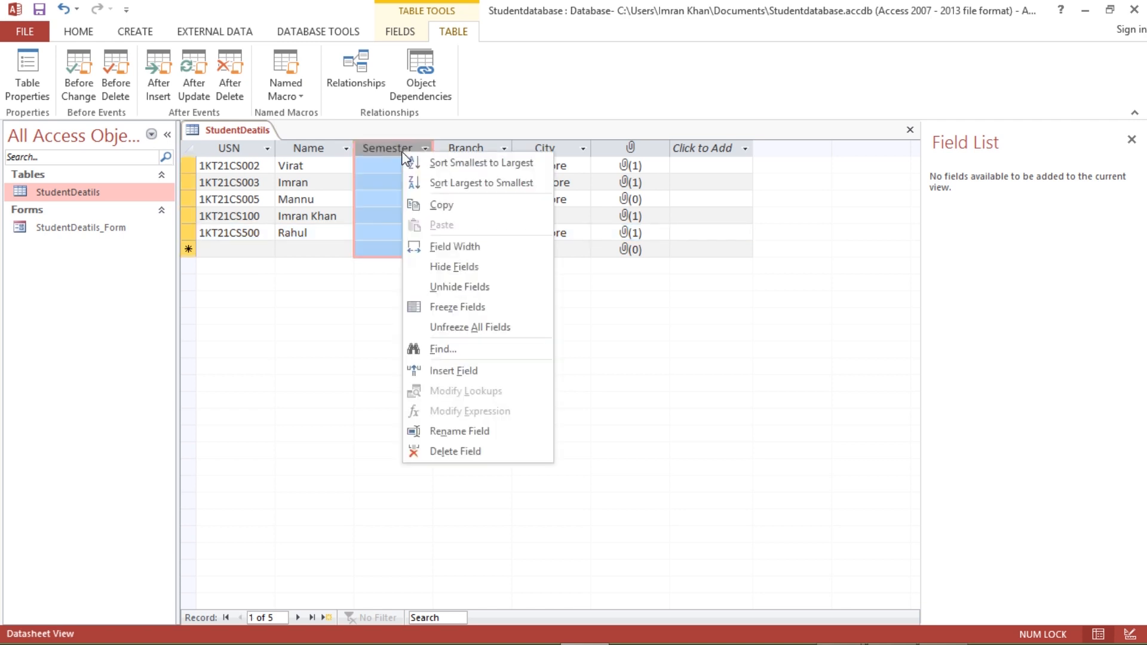
pyautogui.click(437, 452)
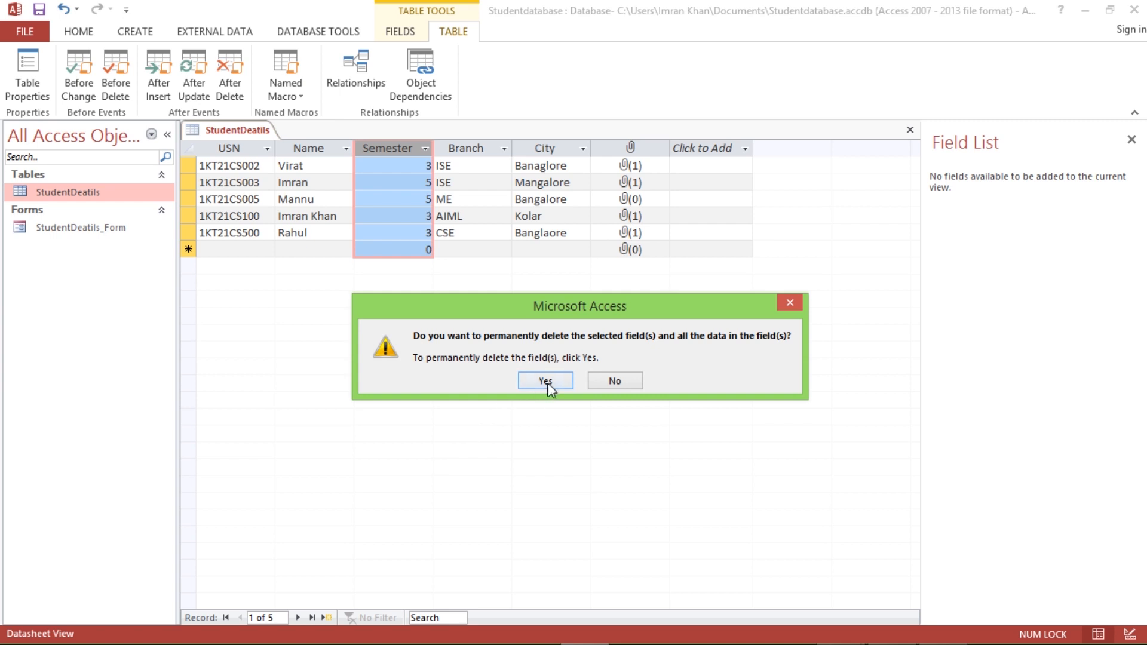
pyautogui.click(547, 382)
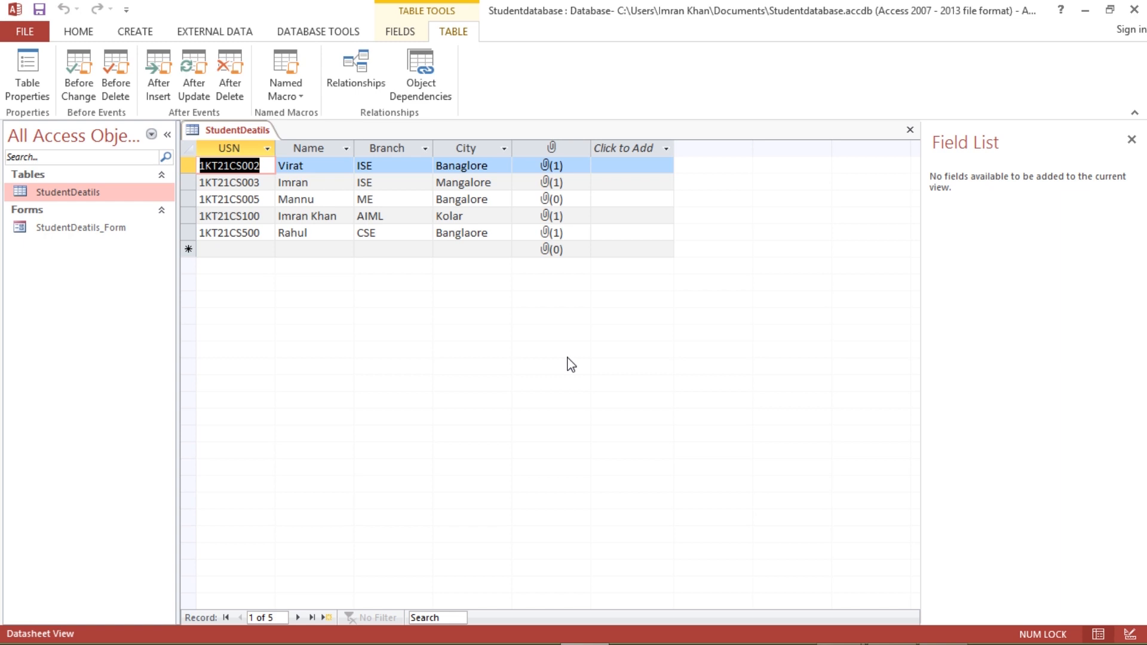
# Step: Check the task on resizing rows and columns in AEC_Content.pdf and return to the StudentDeatils table in Access
pyautogui.press('Down')
pyautogui.press('Down')
pyautogui.press('Down')
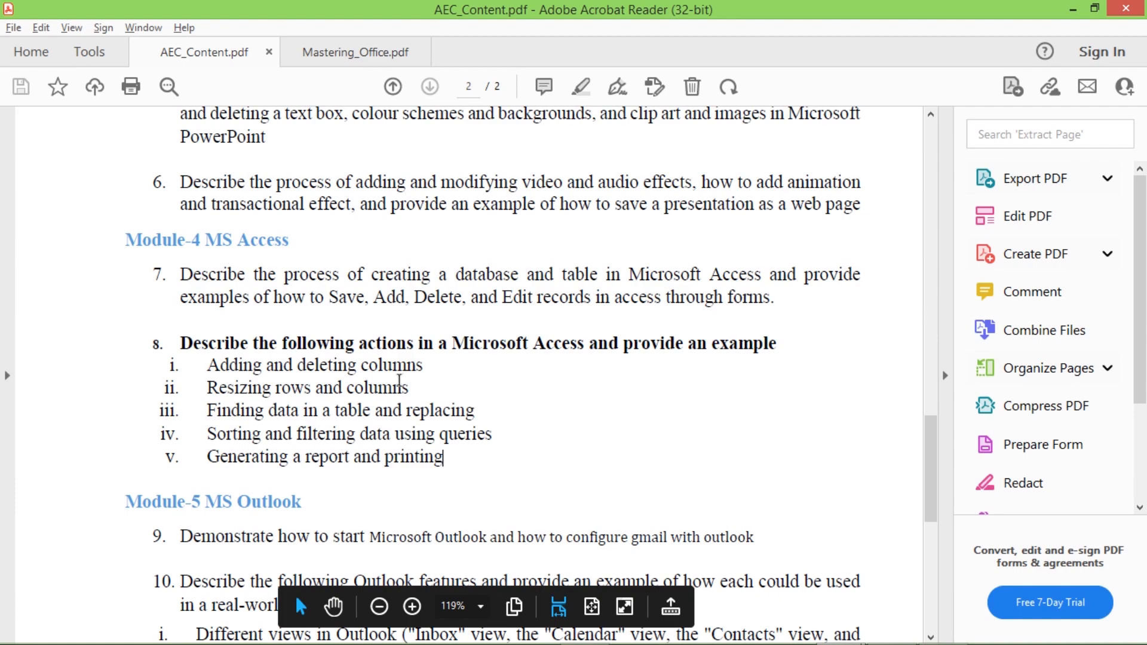
pyautogui.hotkey('alt', 'Tab')
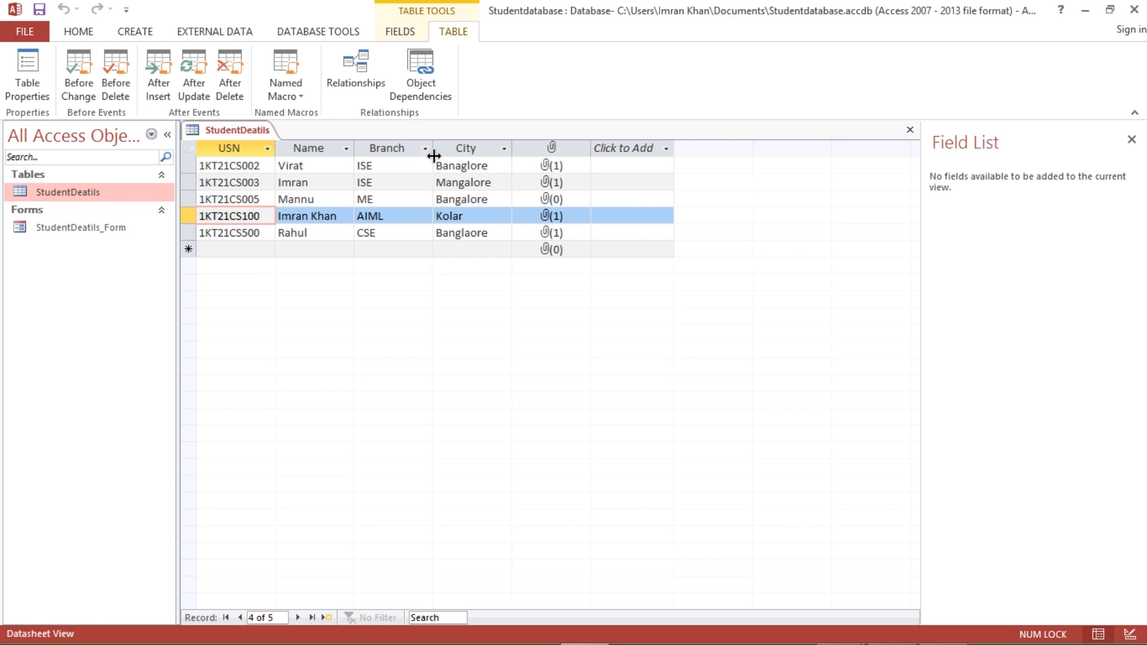
# Step: Widen the Branch and City columns and increase the datasheet's row height to about 28.5
pyautogui.moveTo(434, 156); pyautogui.dragTo(474, 151)
pyautogui.moveTo(556, 149); pyautogui.dragTo(571, 150)
pyautogui.moveTo(191, 173); pyautogui.dragTo(191, 178)
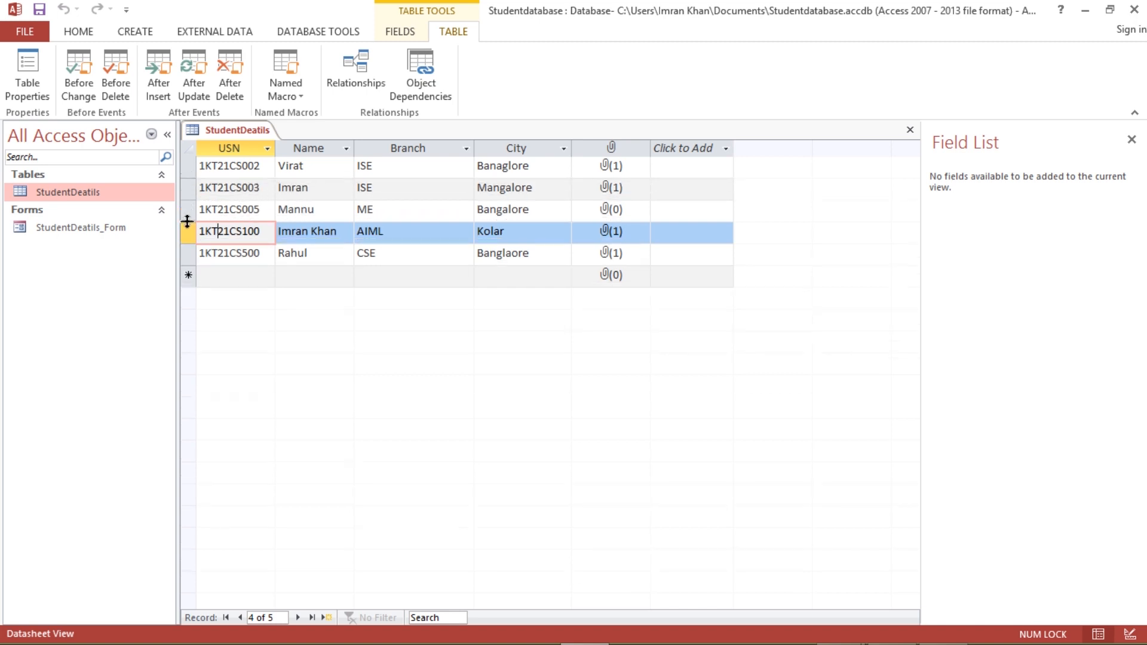
pyautogui.moveTo(187, 221); pyautogui.dragTo(187, 251)
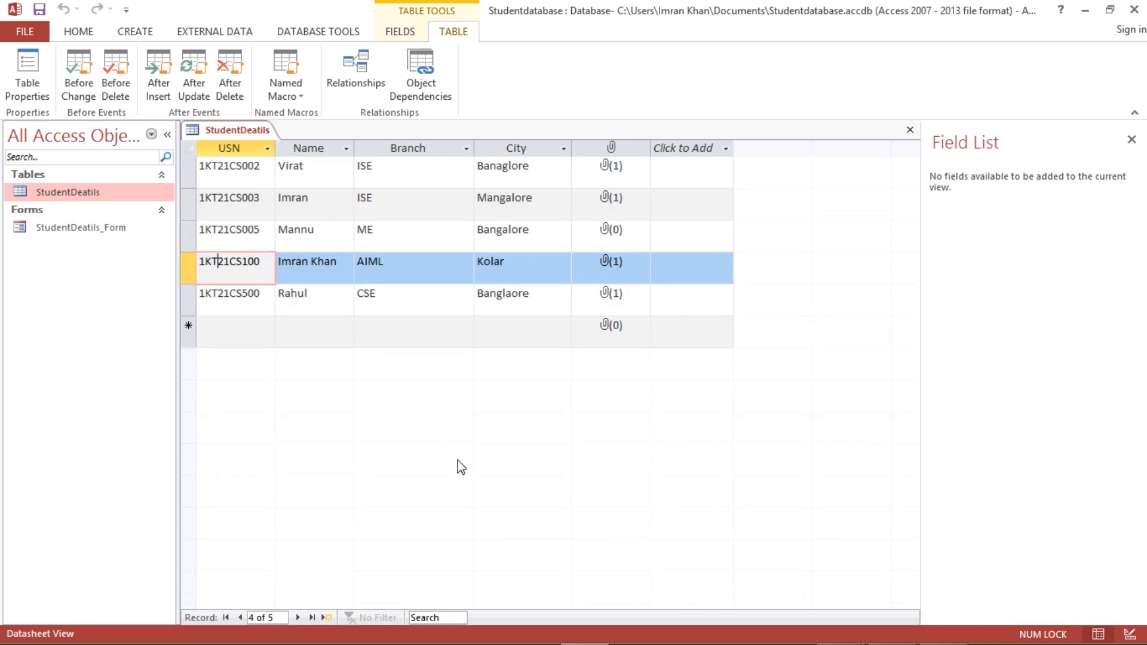
# Step: Resize all five columns from USN to the attachment column together to a uniform width of about 16
pyautogui.moveTo(235, 149); pyautogui.dragTo(615, 168)
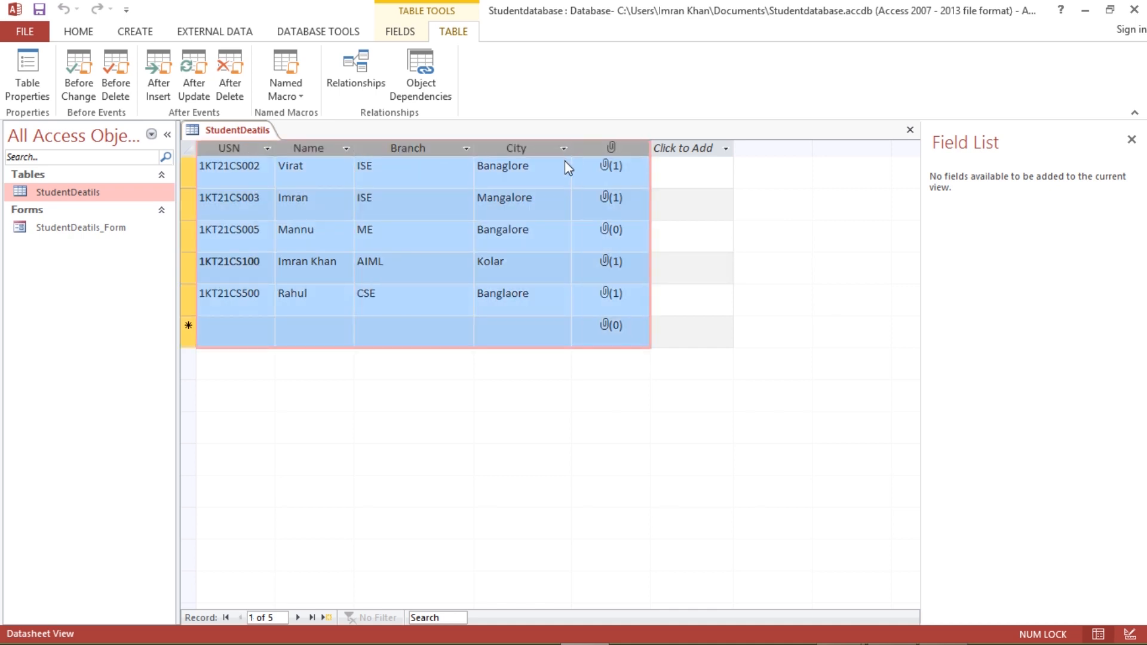
pyautogui.moveTo(571, 149); pyautogui.dragTo(584, 148)
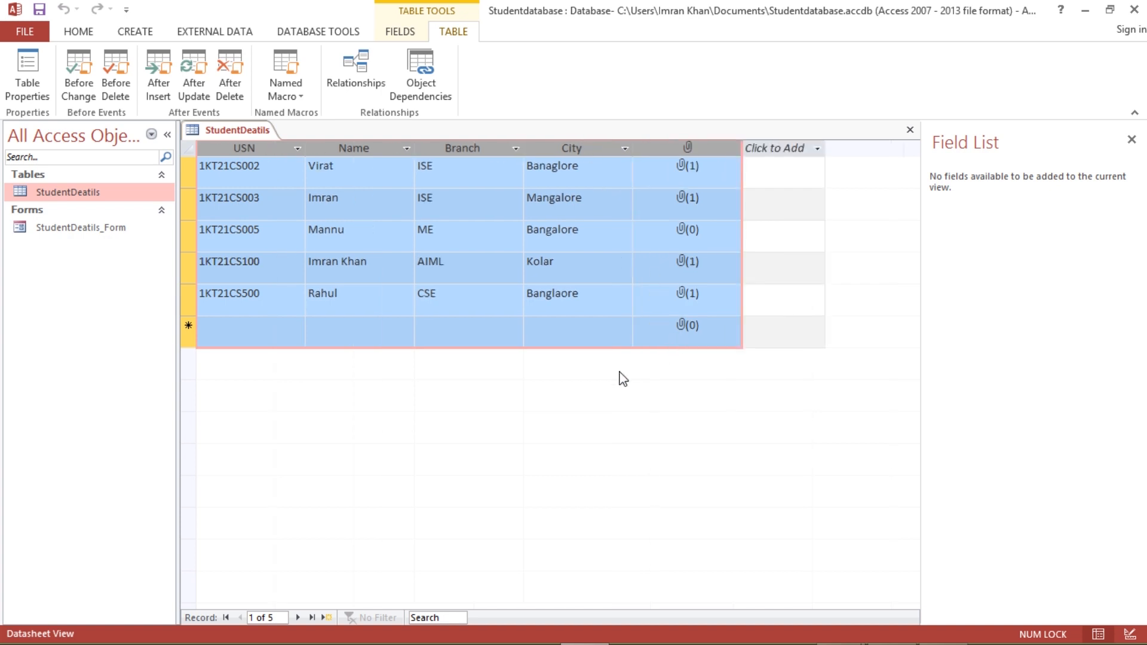
pyautogui.click(484, 275)
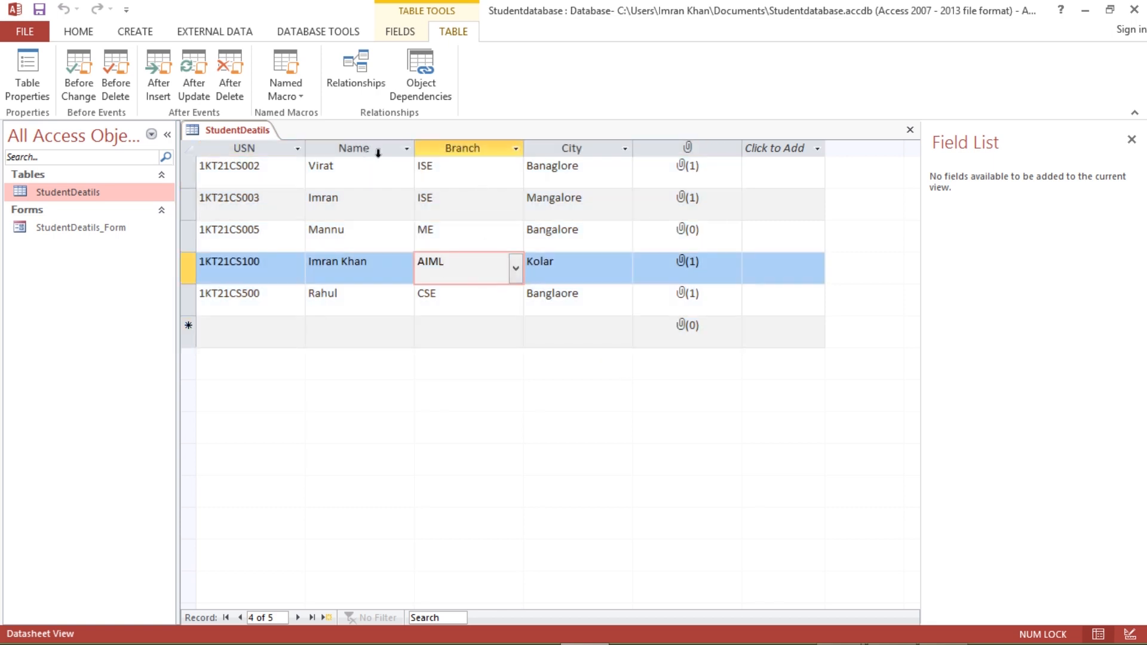
# Step: Set the Branch column's field width to Best Fit
pyautogui.click(436, 148)
pyautogui.rightClick(435, 148)
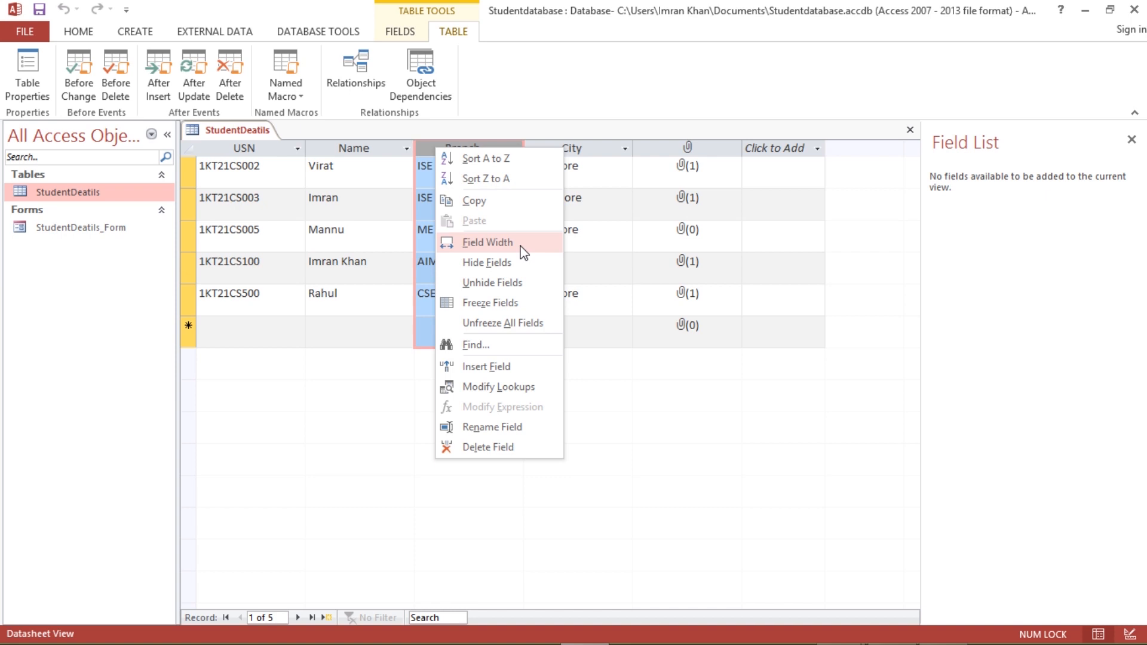
pyautogui.click(487, 242)
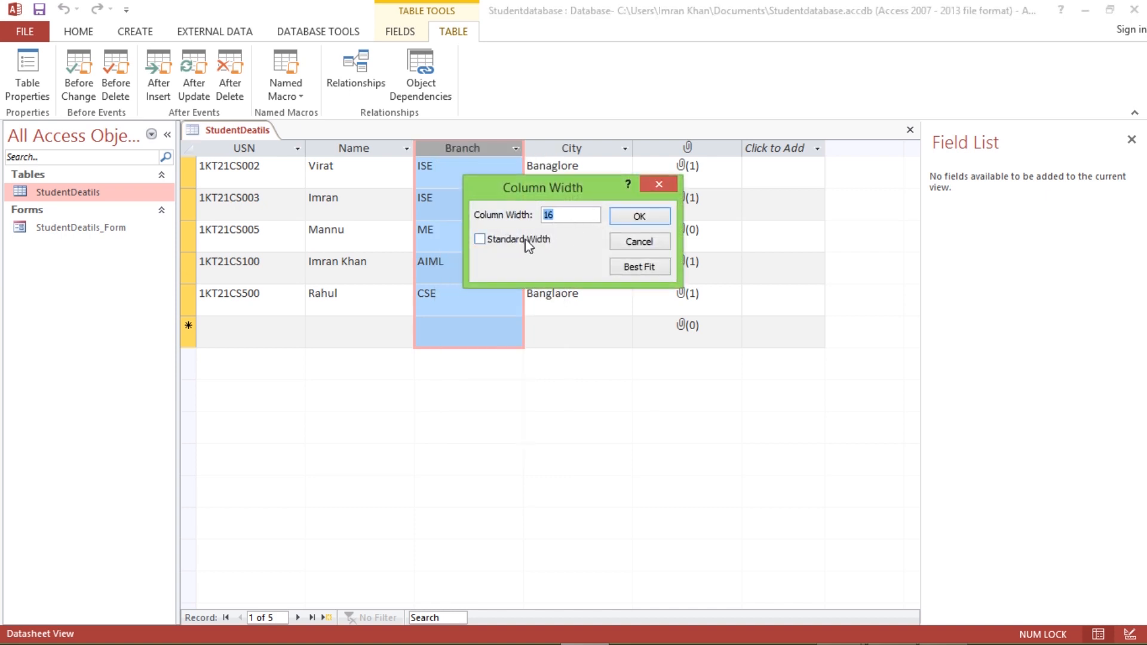
pyautogui.click(501, 246)
pyautogui.click(499, 245)
pyautogui.click(638, 267)
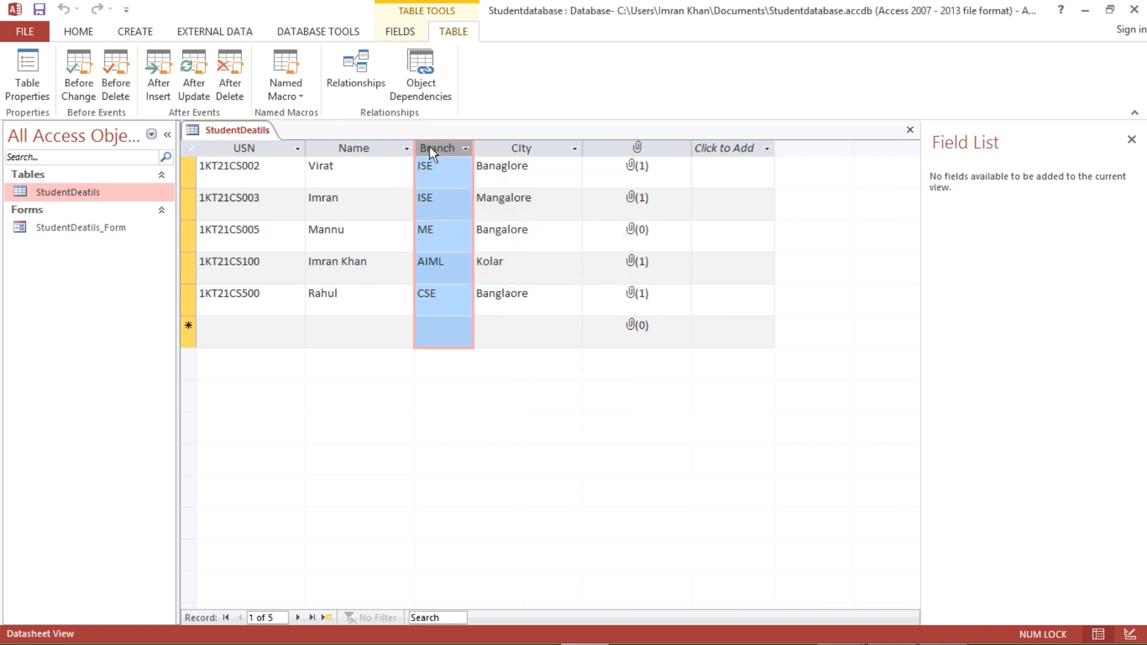
# Step: Set the attachment column's field width to Best Fit
pyautogui.click(655, 147)
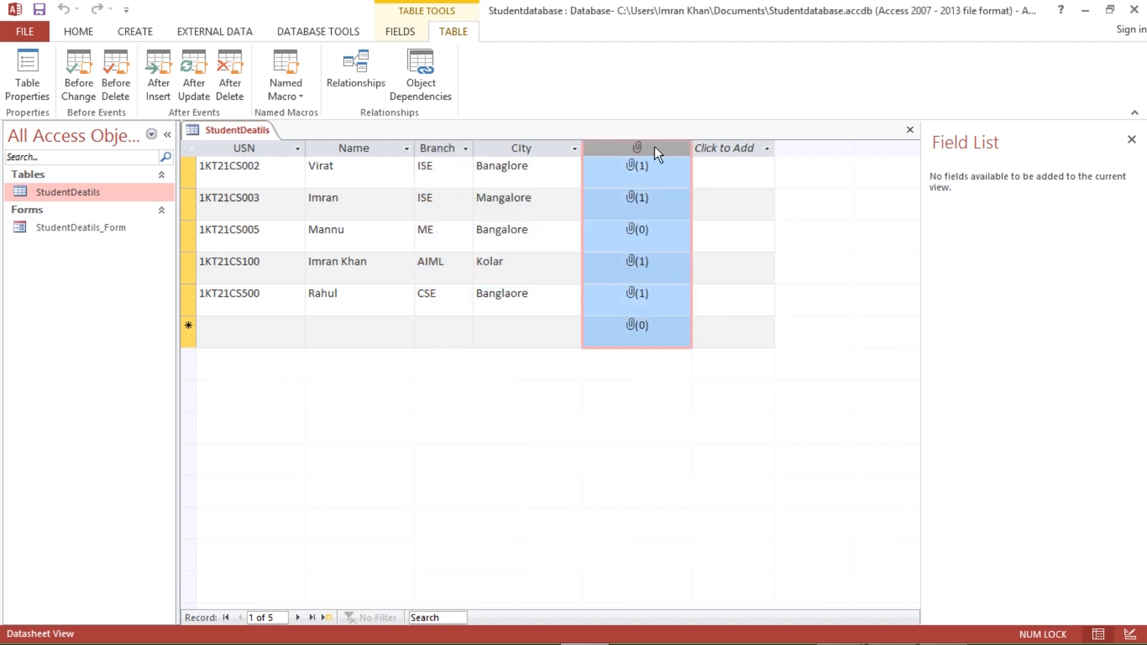
pyautogui.rightClick(653, 146)
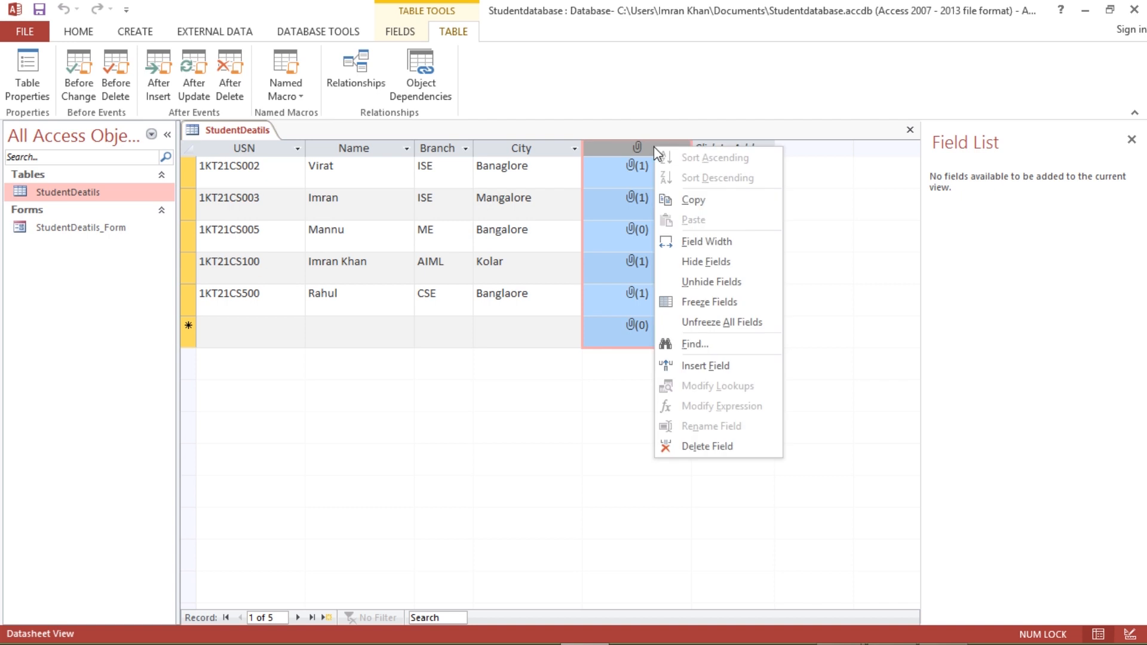
pyautogui.click(707, 242)
pyautogui.click(638, 267)
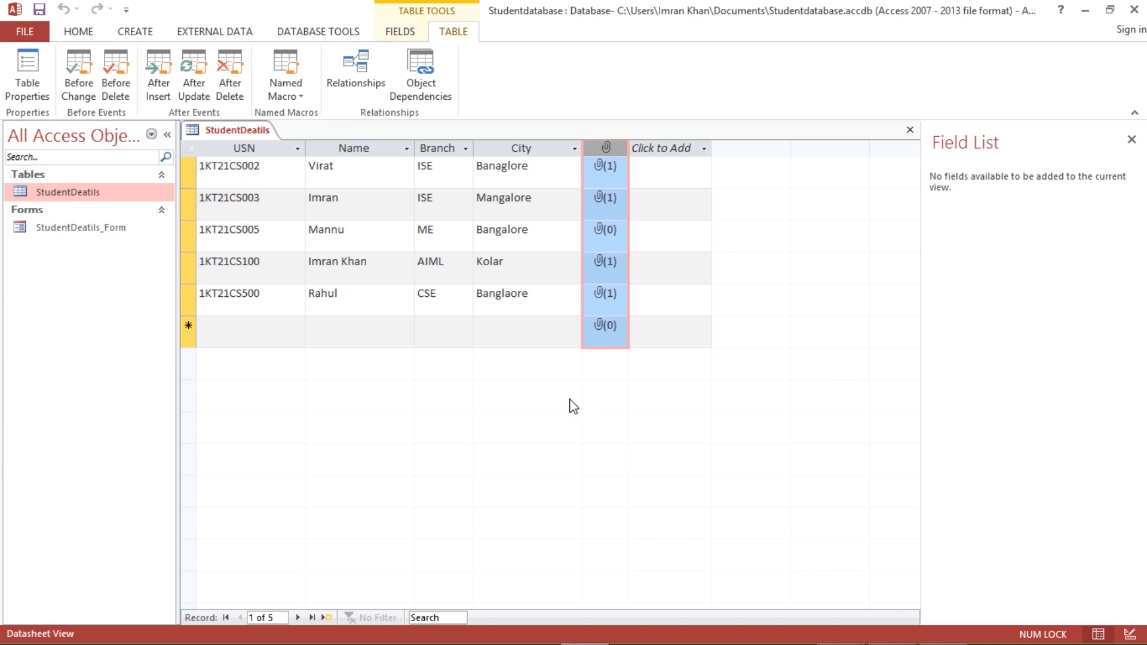
# Step: Reset the datasheet's rows to the standard height, then make all rows slightly taller by hand
pyautogui.moveTo(187, 172); pyautogui.dragTo(184, 307)
pyautogui.rightClick(187, 243)
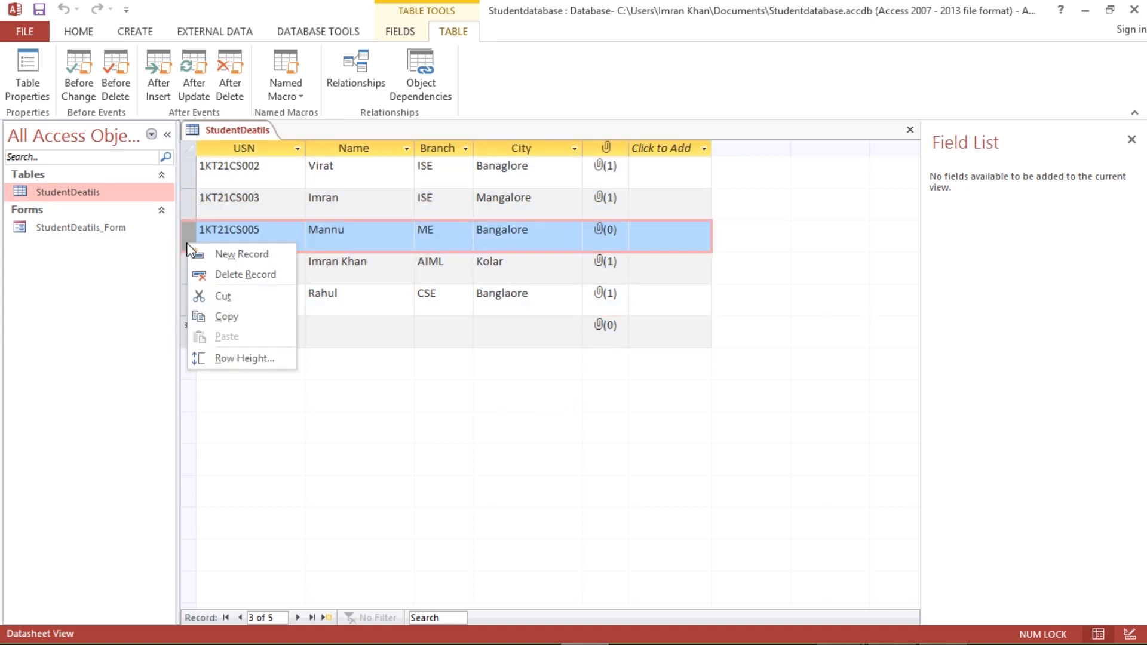
pyautogui.click(255, 359)
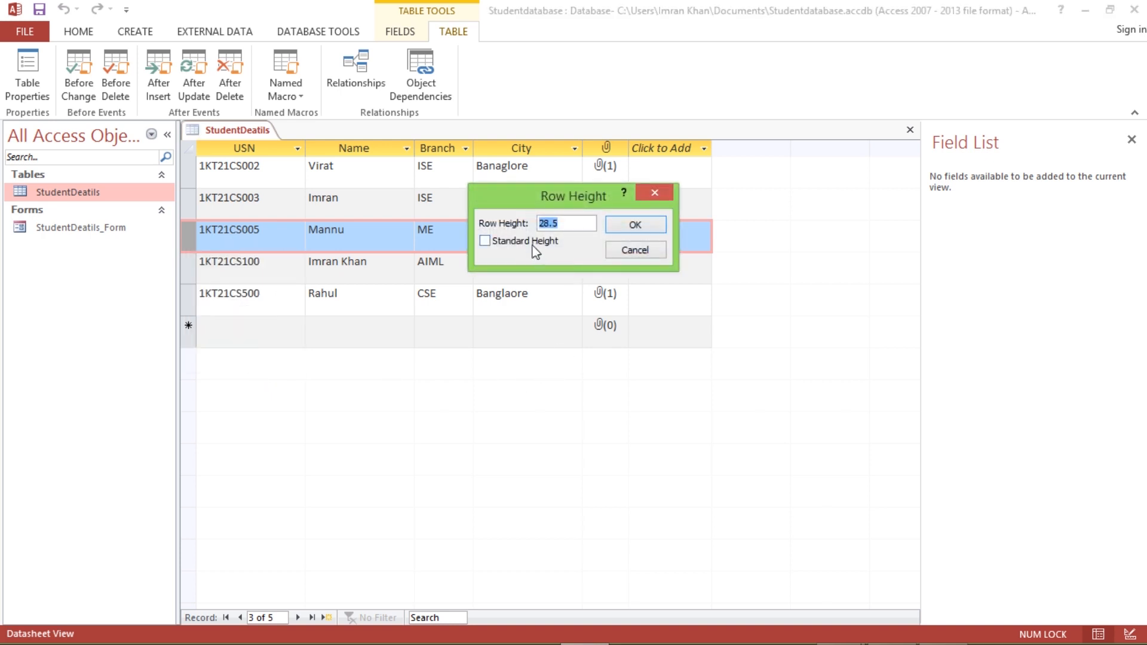
pyautogui.click(501, 245)
pyautogui.click(635, 225)
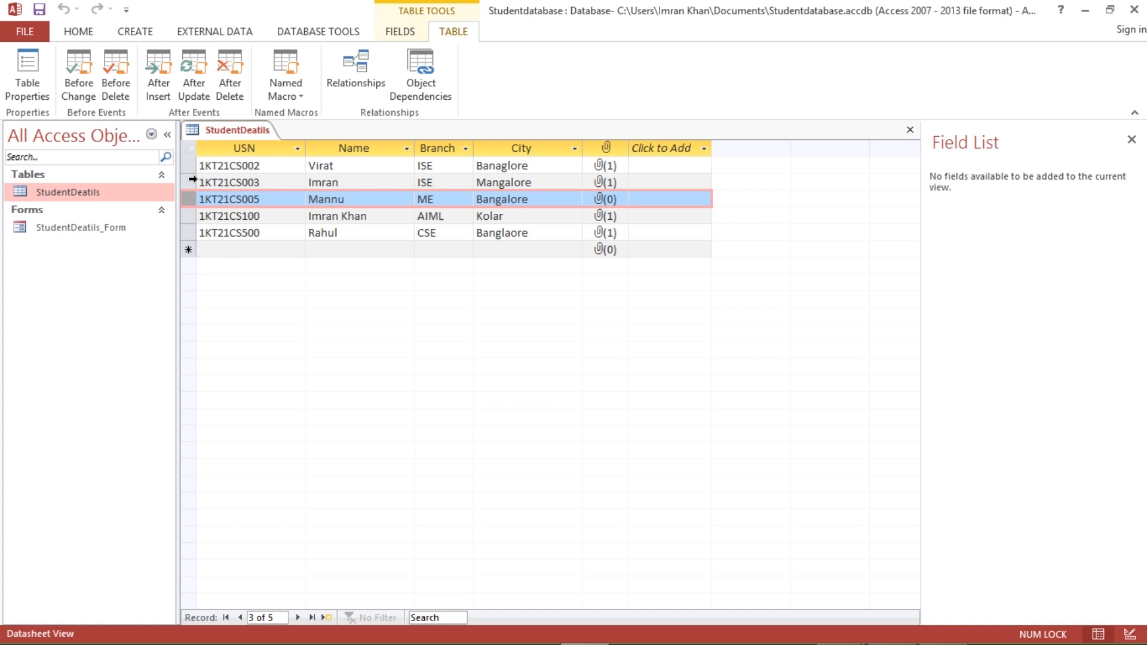
pyautogui.moveTo(189, 169); pyautogui.dragTo(189, 222)
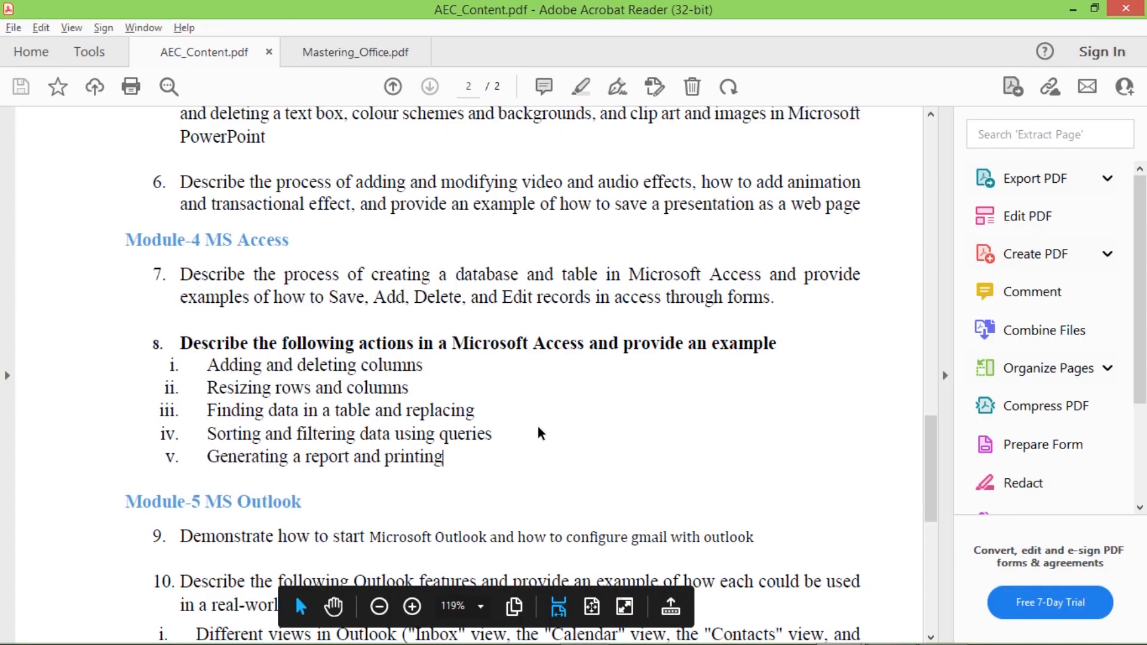
# Step: Switch back to Access and replace every whole-field occurrence of ISE with CV across all five student records
pyautogui.hotkey('alt', 'Tab')
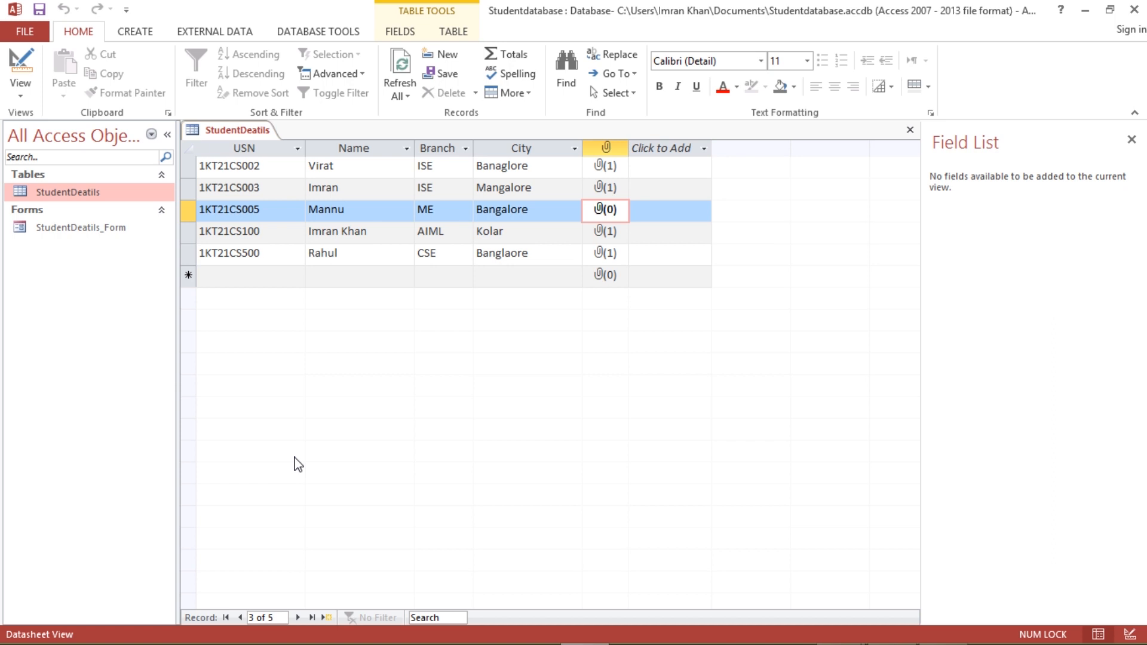
pyautogui.click(444, 172)
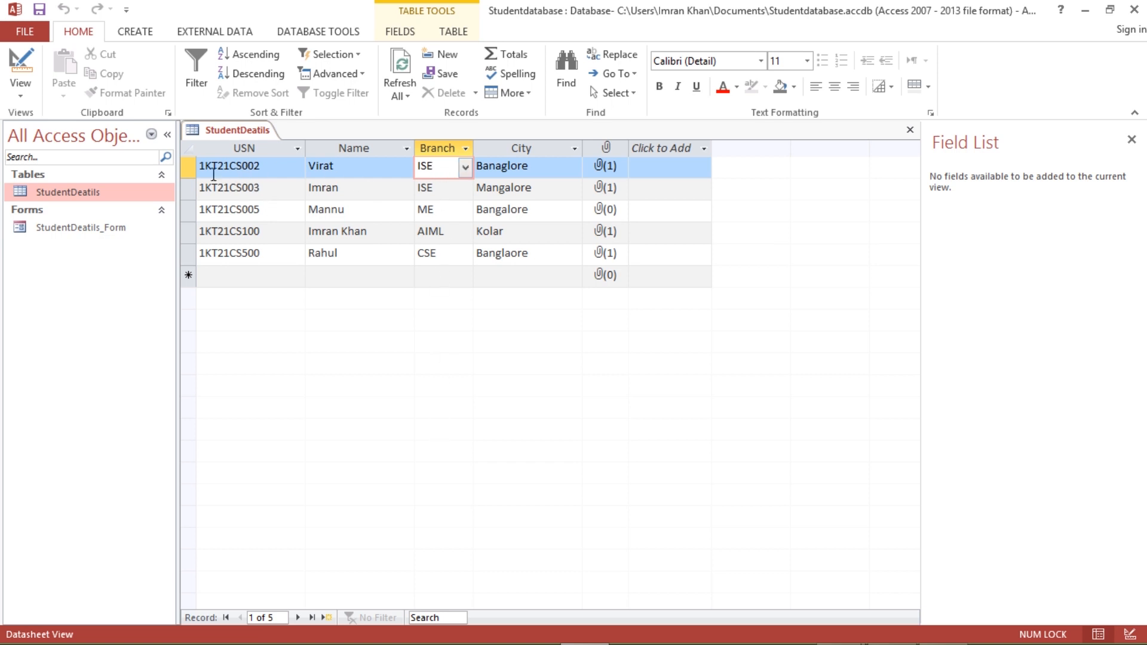
pyautogui.moveTo(189, 168); pyautogui.dragTo(189, 253)
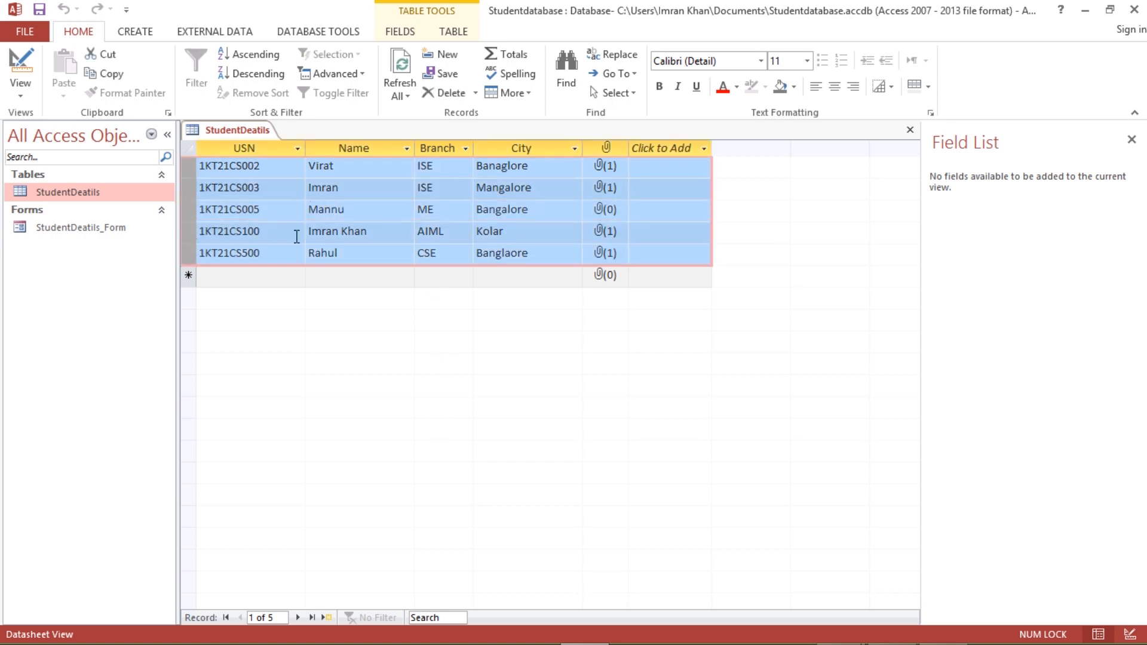
pyautogui.click(620, 63)
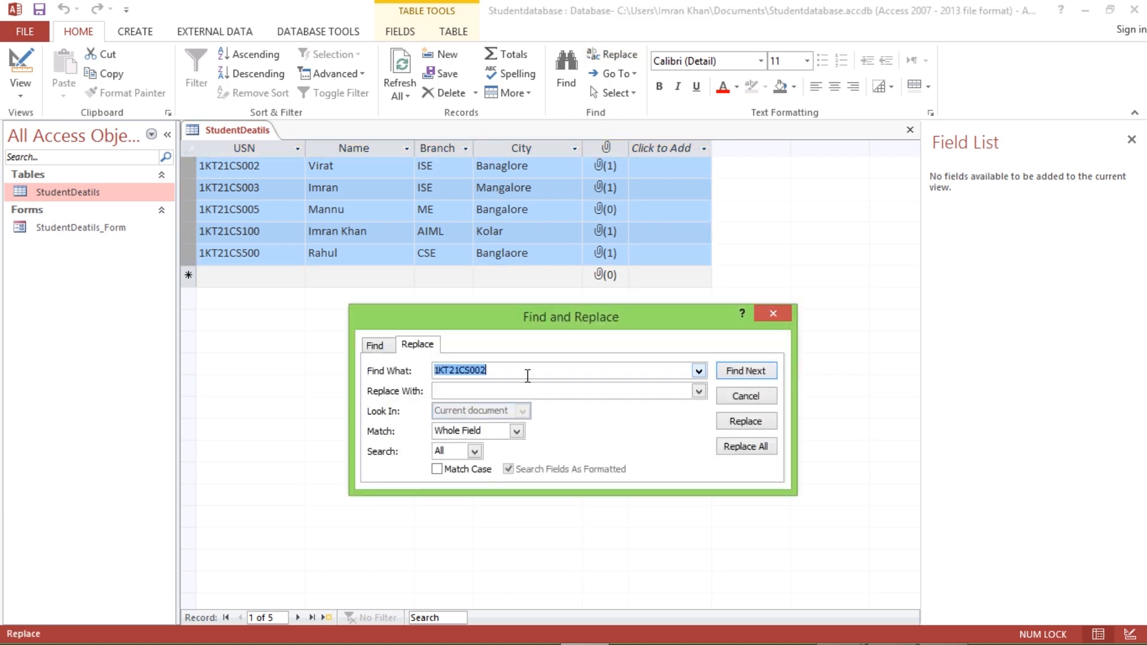
pyautogui.write('ISE')
pyautogui.click(475, 393)
pyautogui.write('ME')
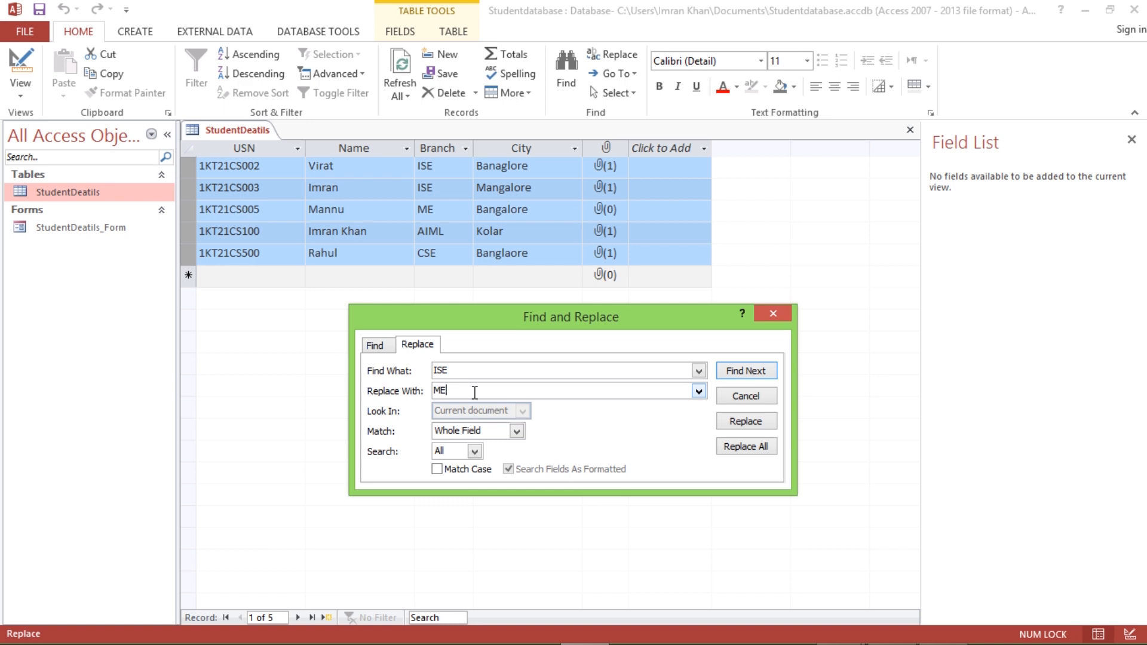
pyautogui.press('BackSpace')
pyautogui.press('BackSpace')
pyautogui.write('CV')
pyautogui.click(752, 448)
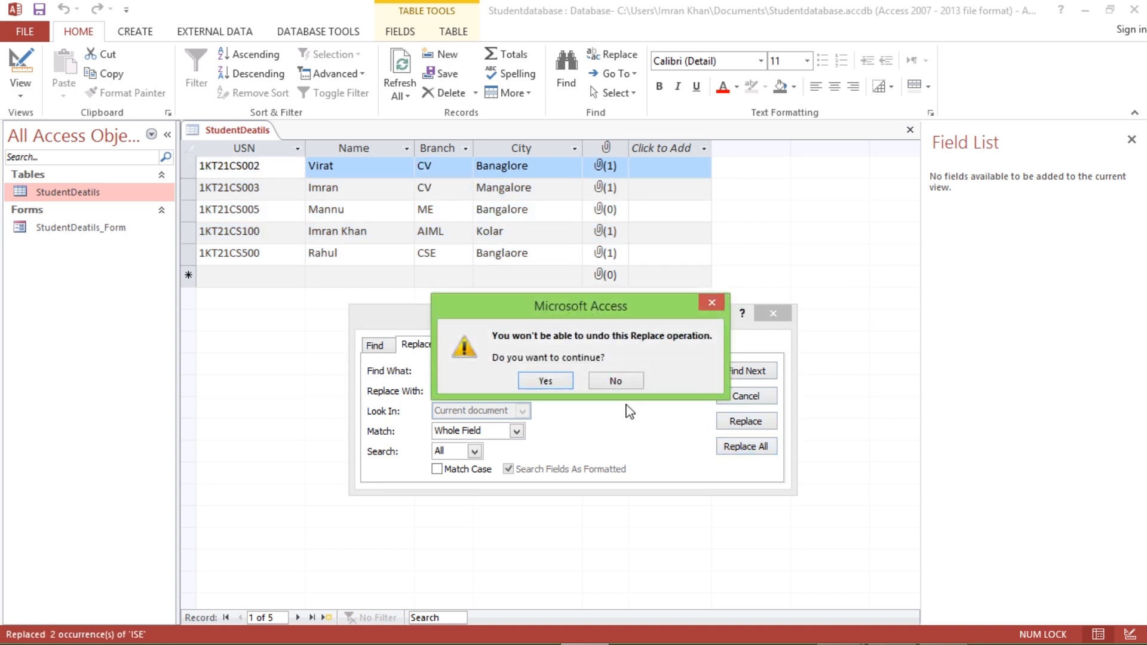
pyautogui.click(545, 381)
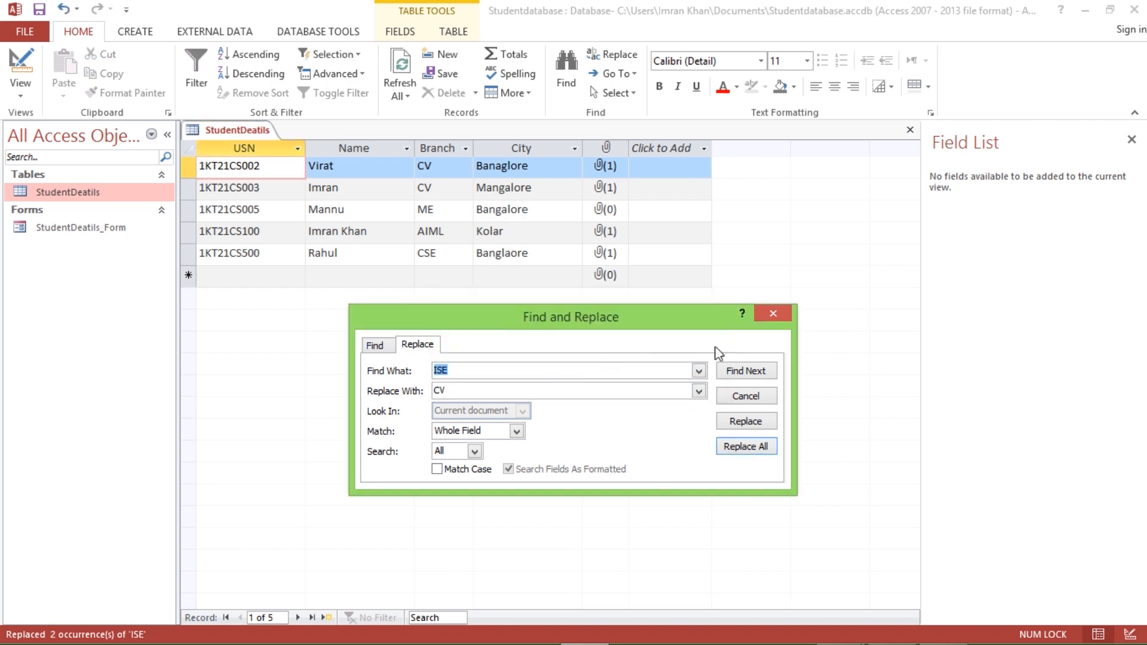
pyautogui.click(786, 314)
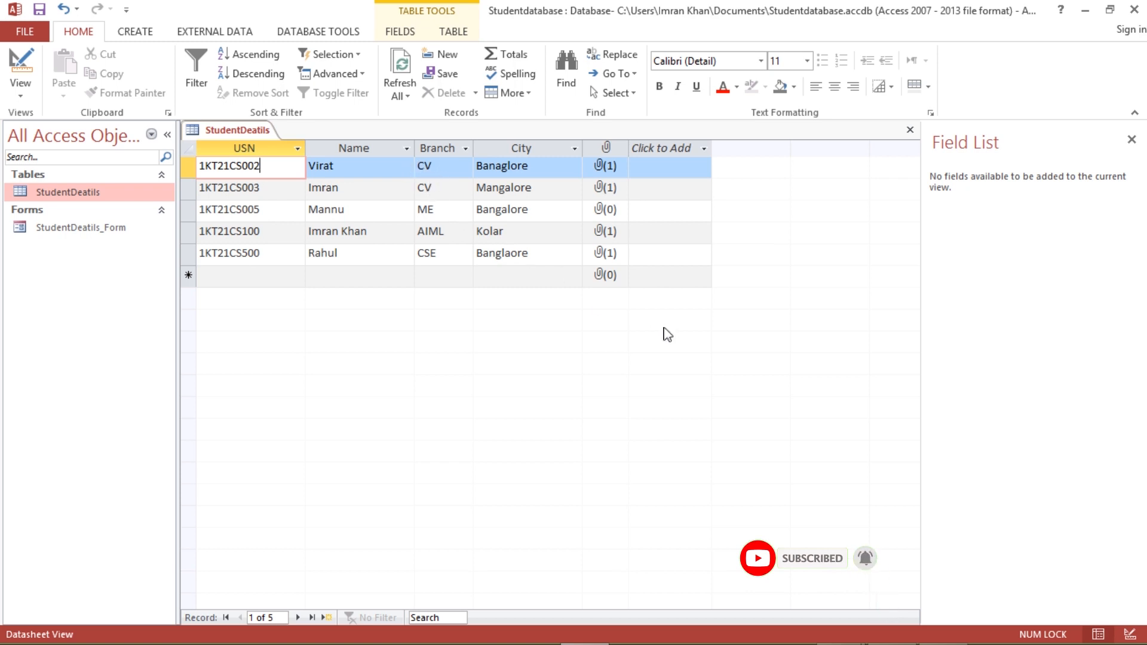
# Step: Search all records of the table for the value ISE
pyautogui.hotkey('ctrl', 'a')
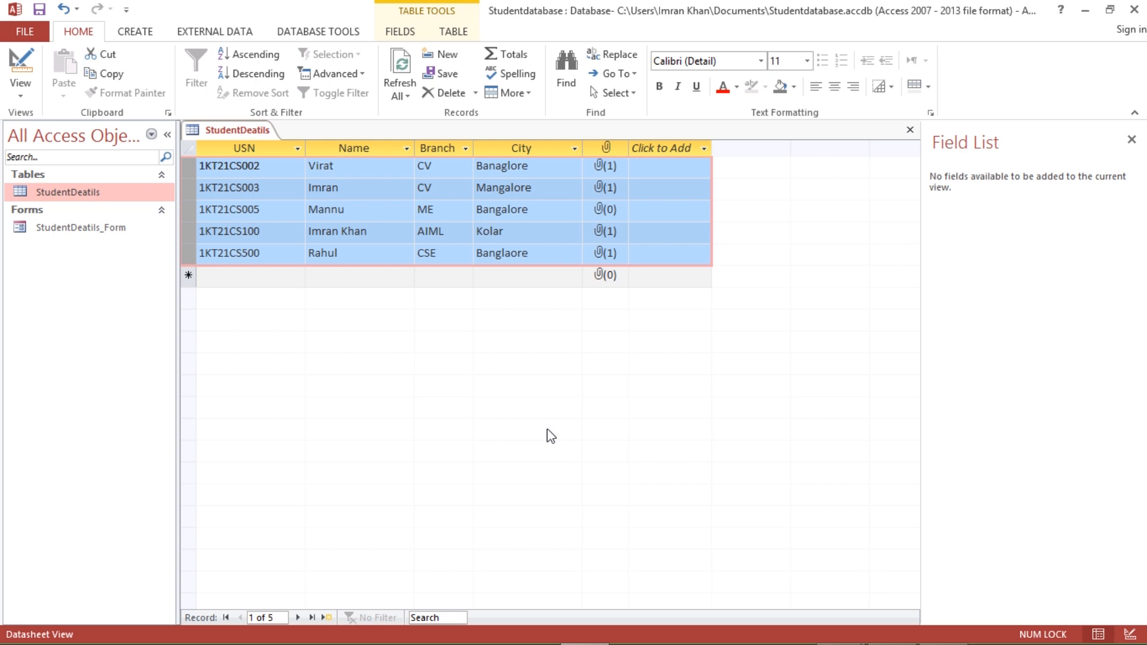
pyautogui.hotkey('ctrl', 'f')
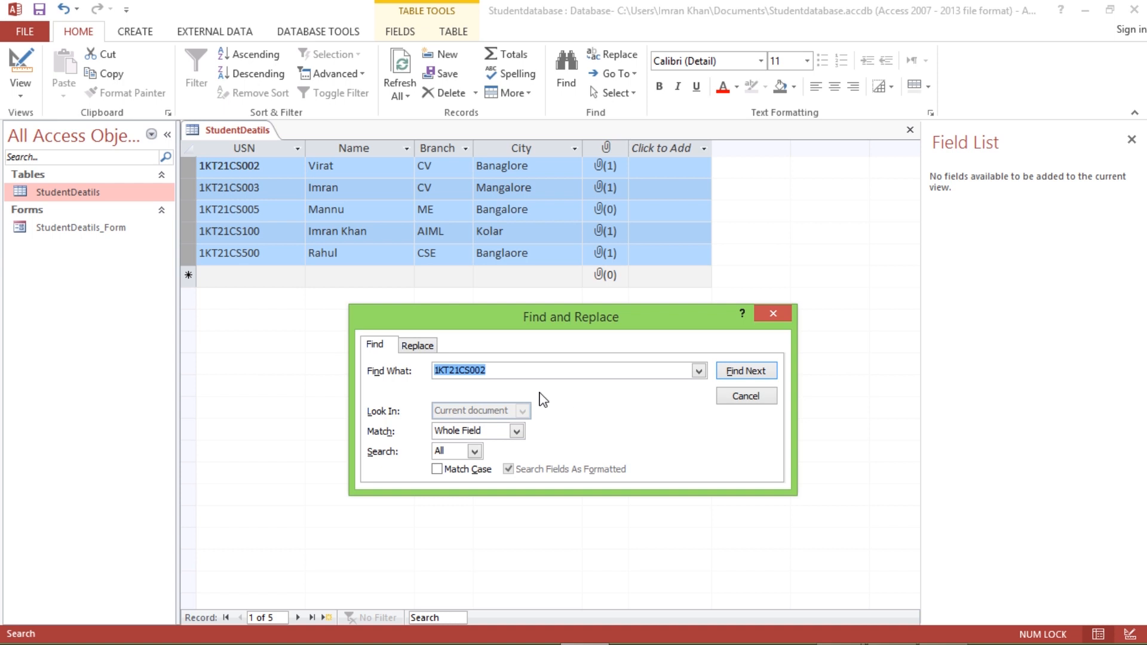
pyautogui.write('ISE')
pyautogui.click(754, 373)
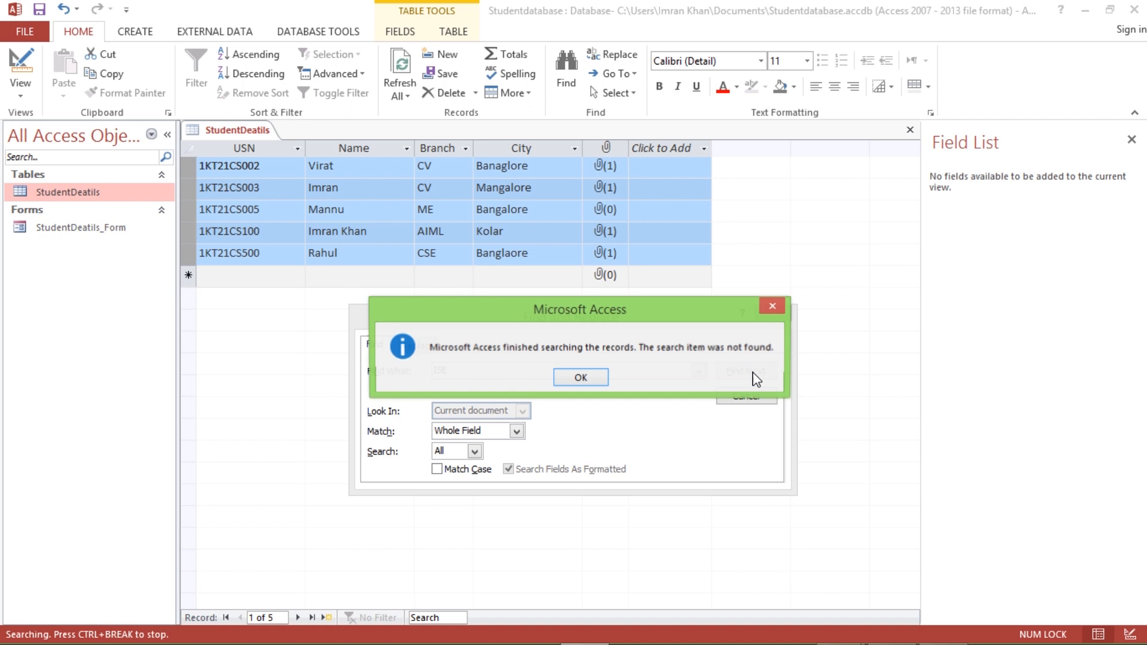
pyautogui.click(583, 377)
# Step: Search the records for the Branch value AIML and finish searching
pyautogui.click(488, 372)
pyautogui.press('BackSpace')
pyautogui.press('BackSpace')
pyautogui.press('BackSpace')
pyautogui.write('AIML')
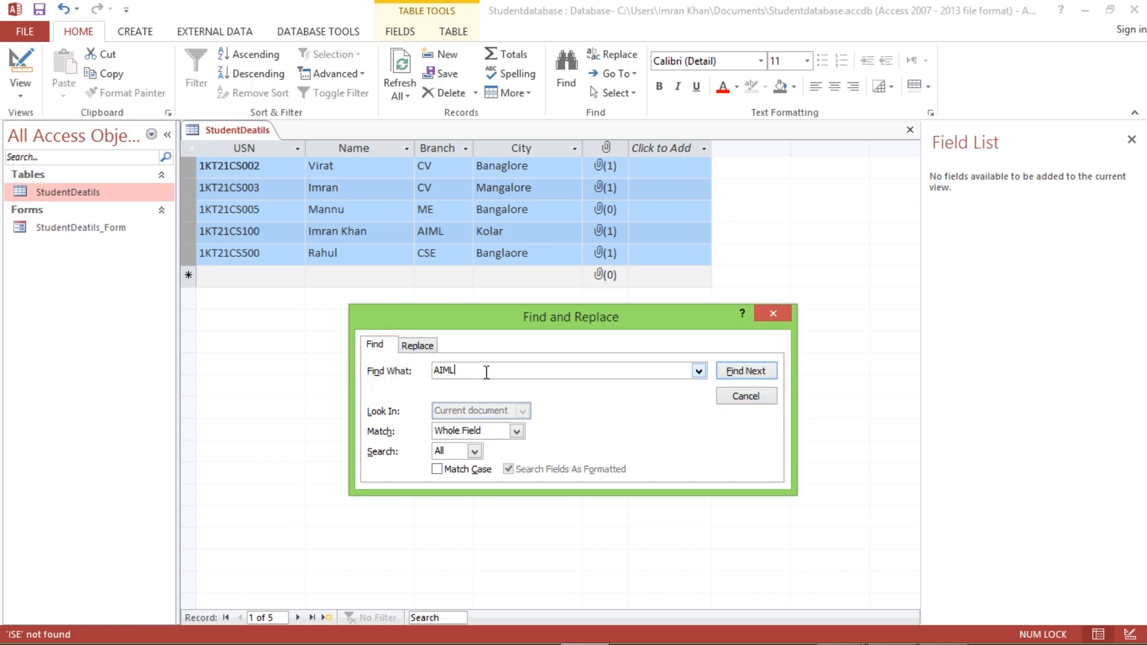
pyautogui.click(746, 371)
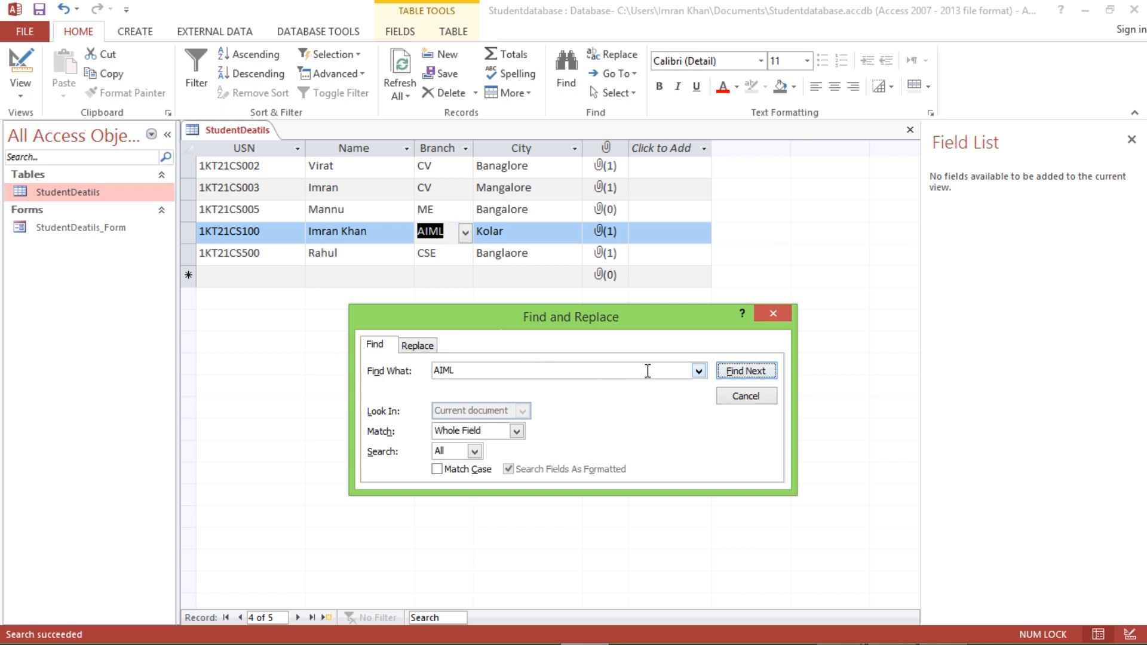
pyautogui.click(746, 398)
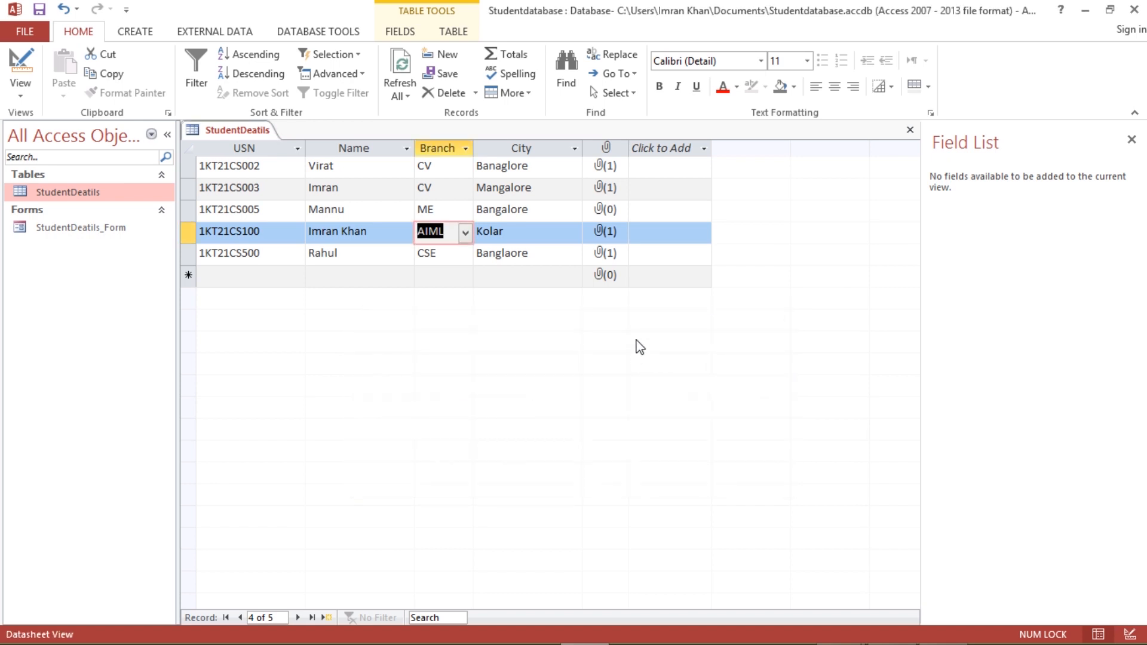
# Step: Check the task list in the PDF, return to Access and sort the student records by USN in descending order
pyautogui.hotkey('alt', 'Tab')
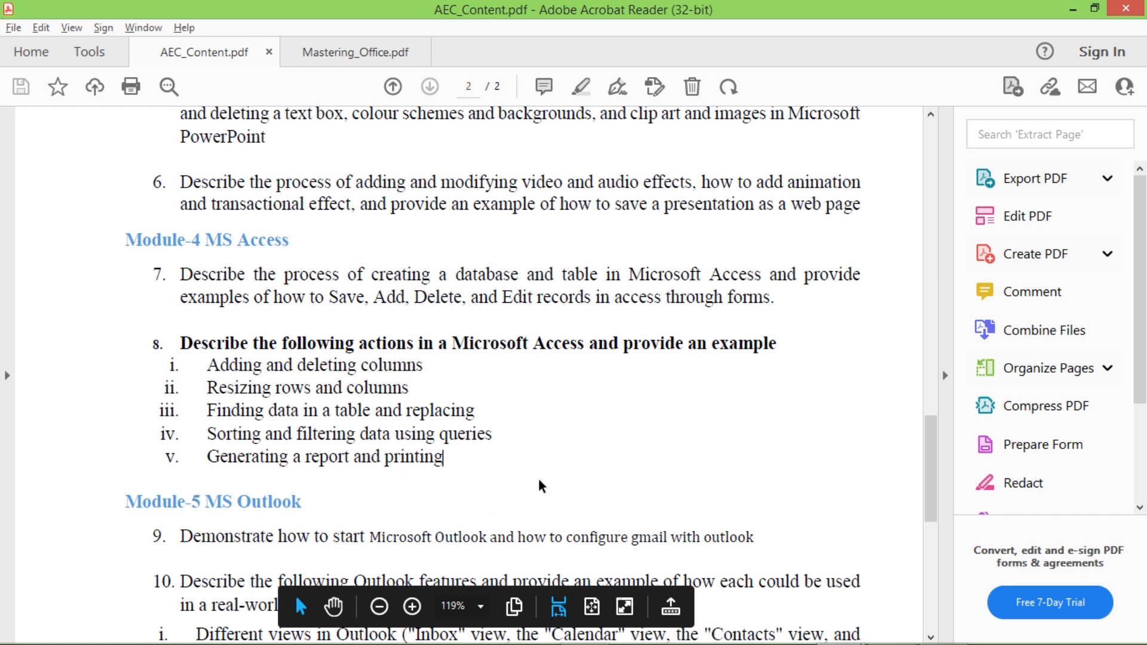
pyautogui.hotkey('alt', 'Tab')
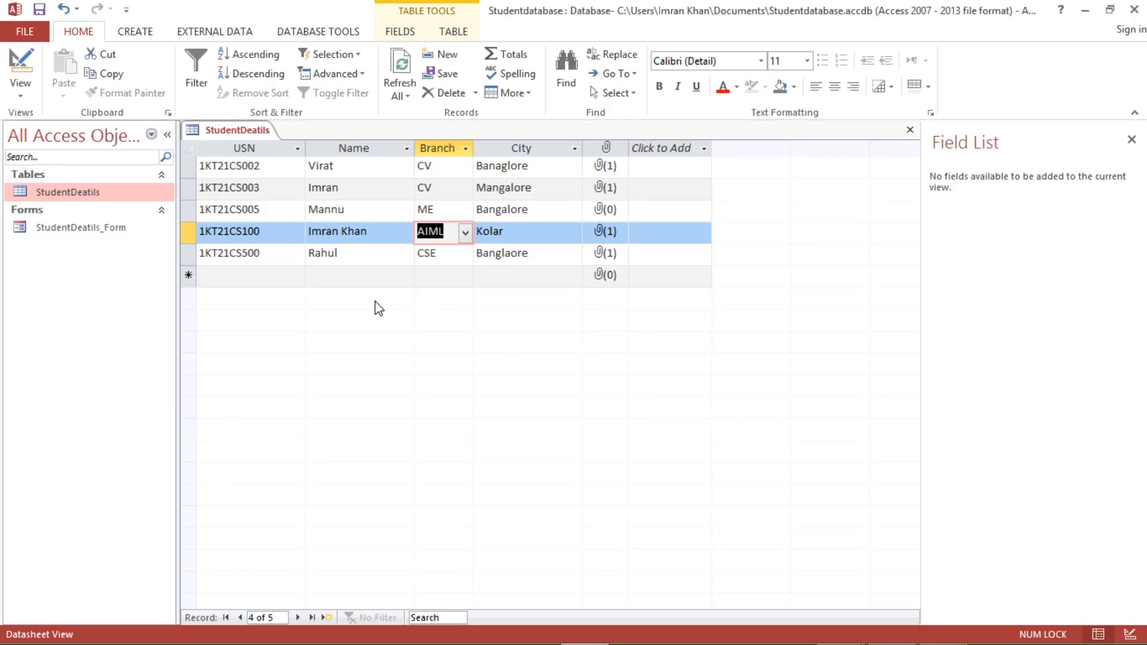
pyautogui.click(337, 148)
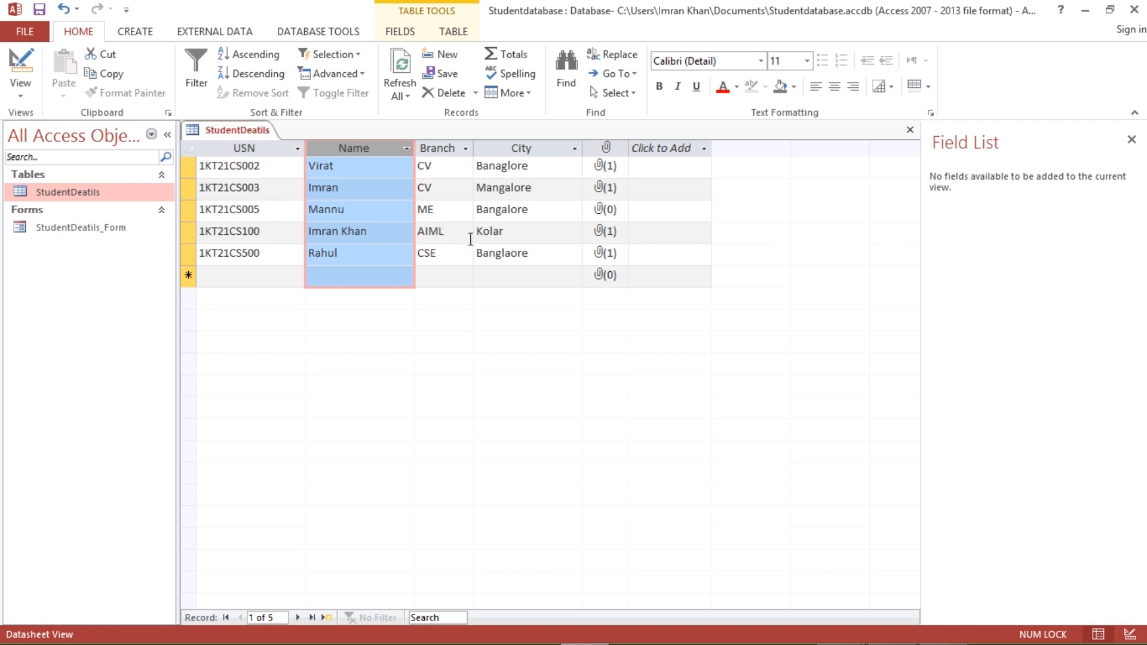
pyautogui.click(241, 147)
pyautogui.click(255, 76)
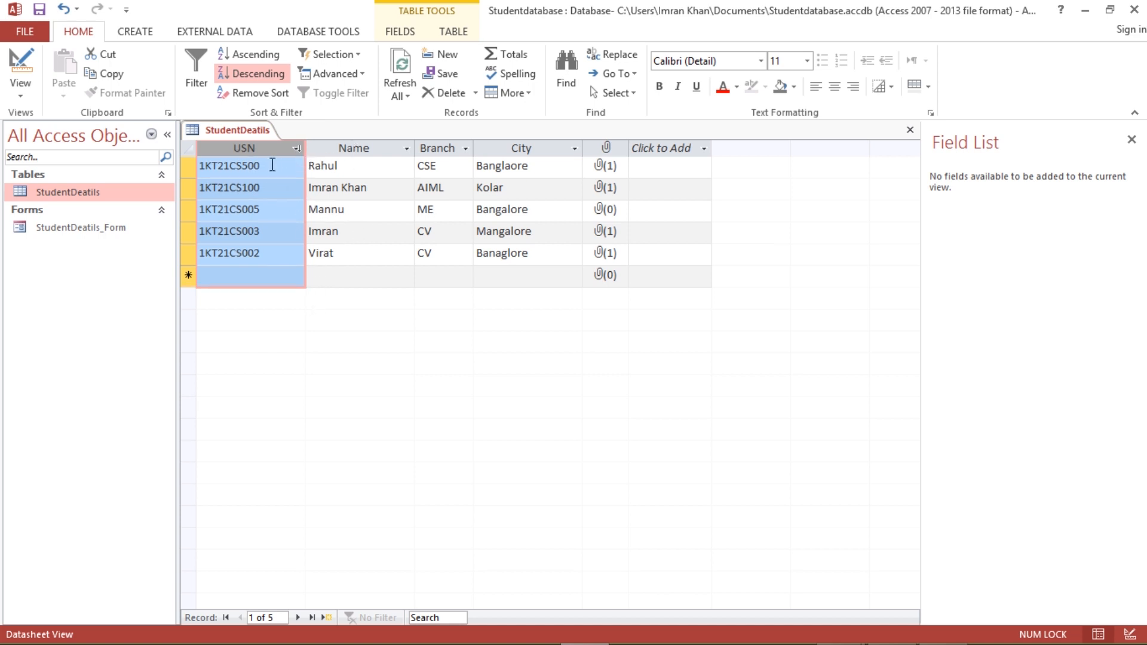
pyautogui.click(272, 165)
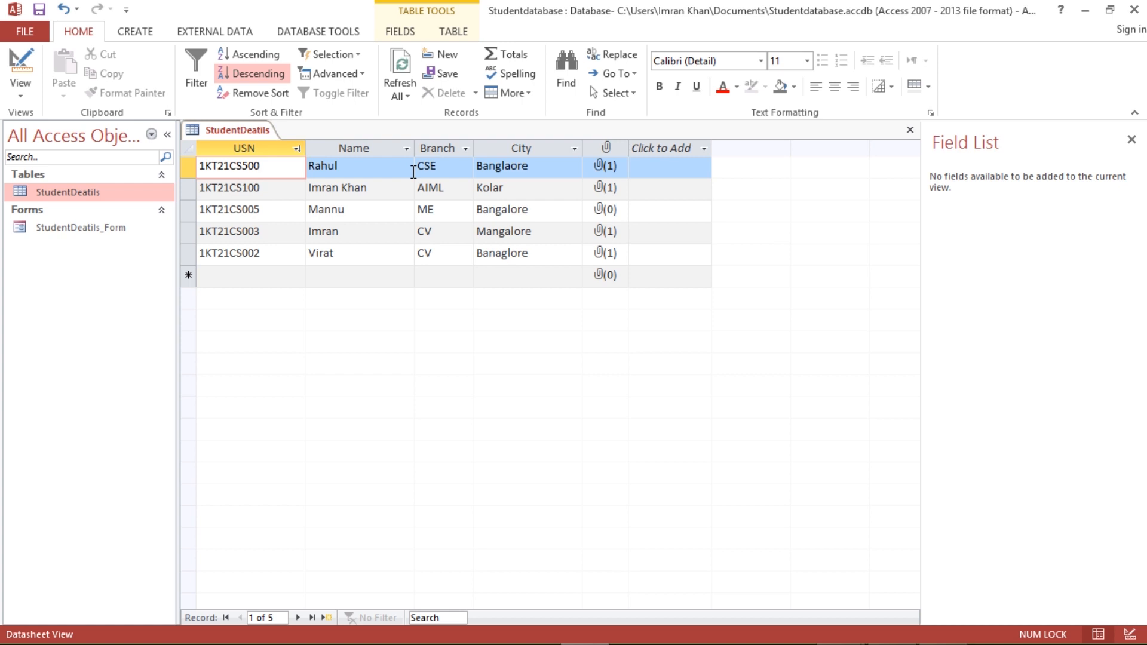
# Step: Sort the records by City in ascending order, then by USN in ascending order
pyautogui.click(497, 149)
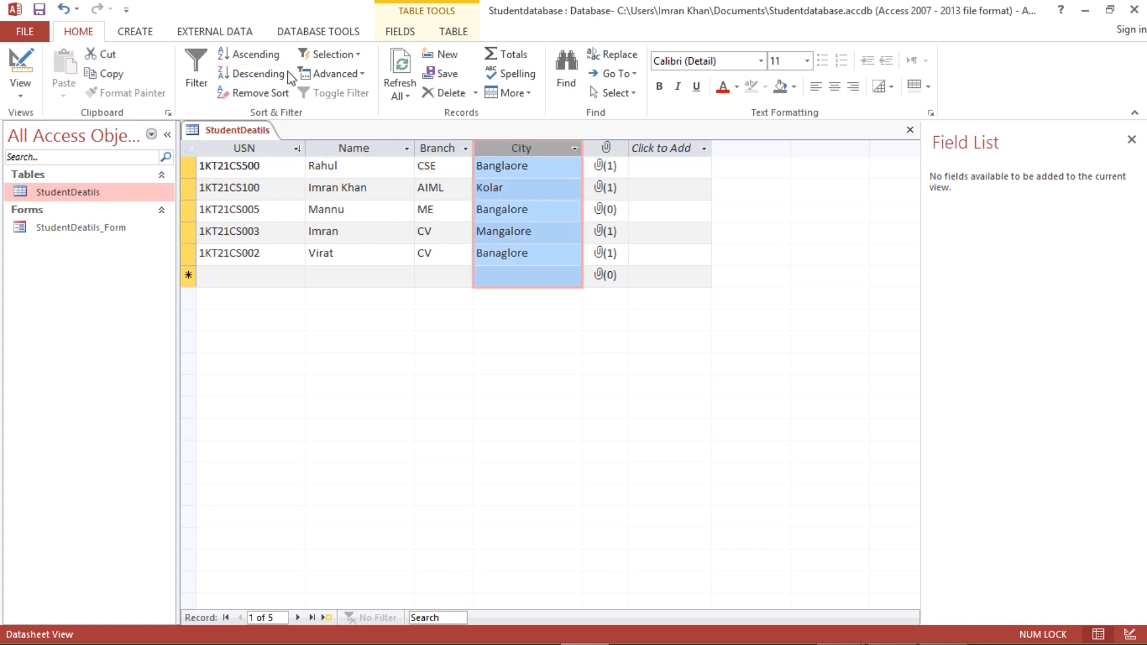
pyautogui.click(255, 56)
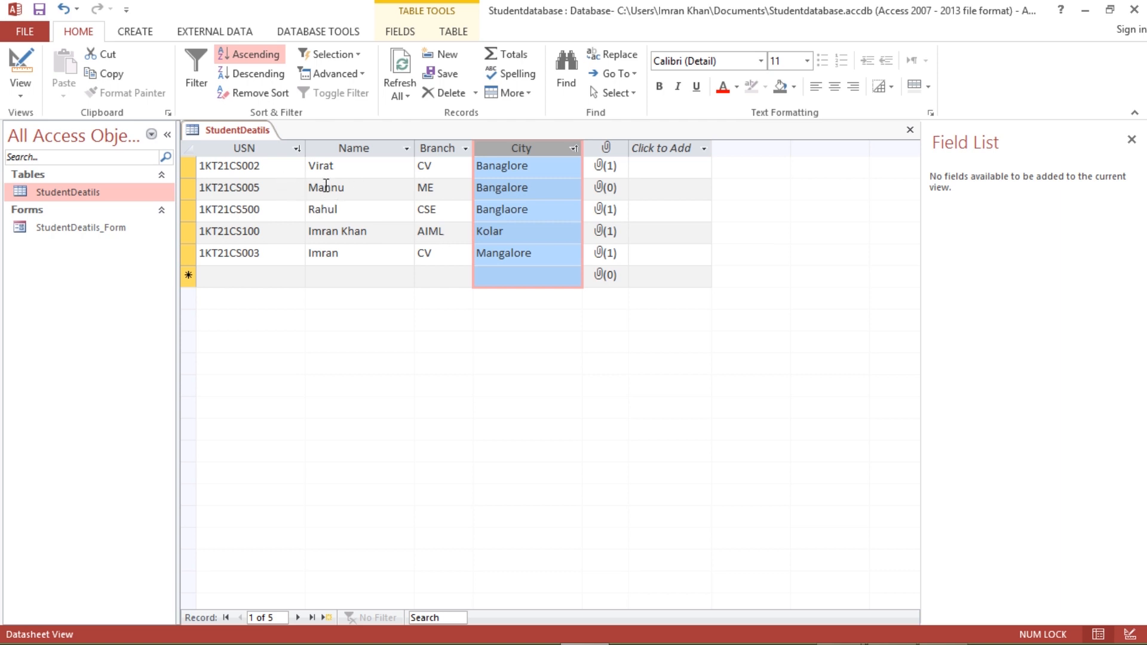
pyautogui.click(251, 149)
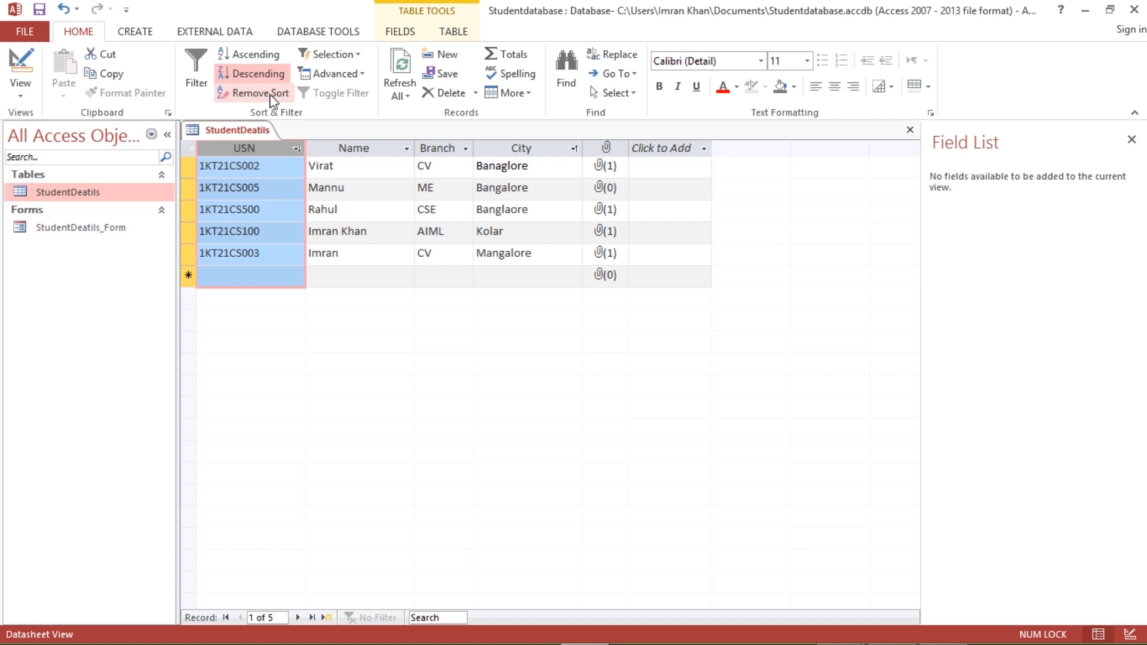
pyautogui.click(254, 54)
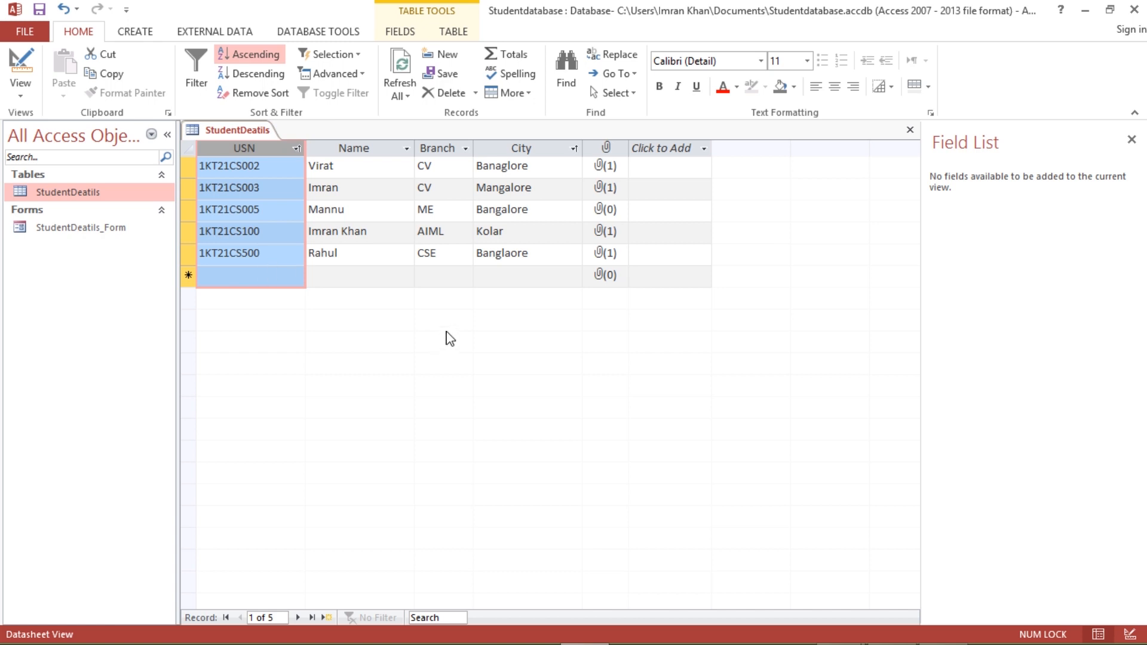
pyautogui.click(395, 281)
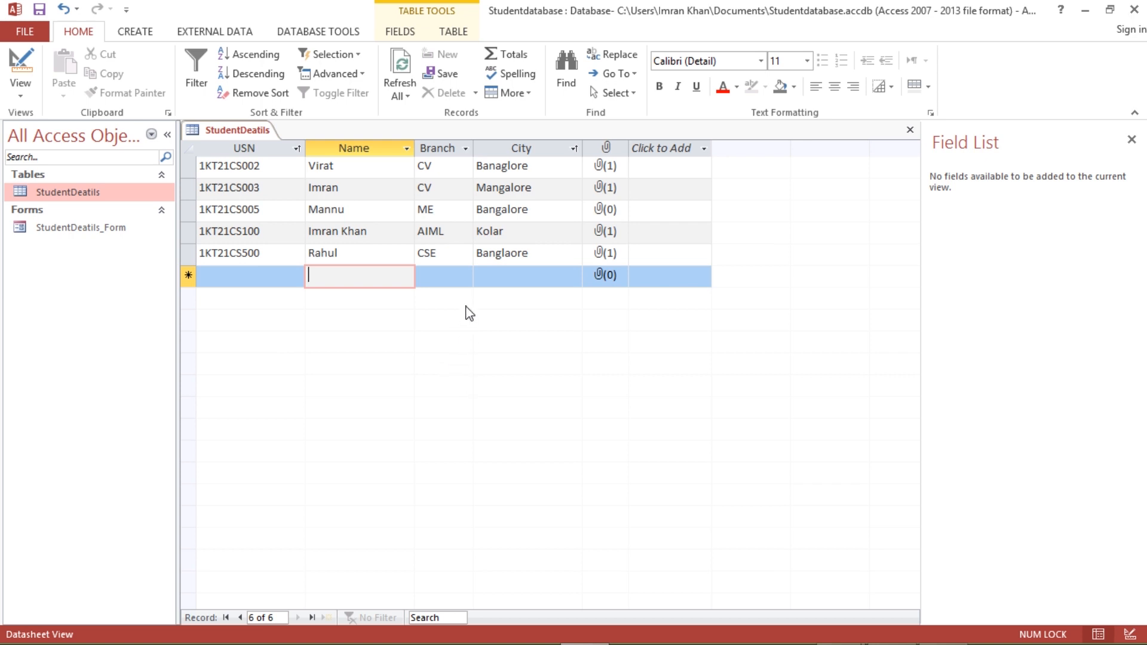
# Step: Filter the Branch column to only the CV records, then toggle the filter off to restore all records
pyautogui.click(436, 148)
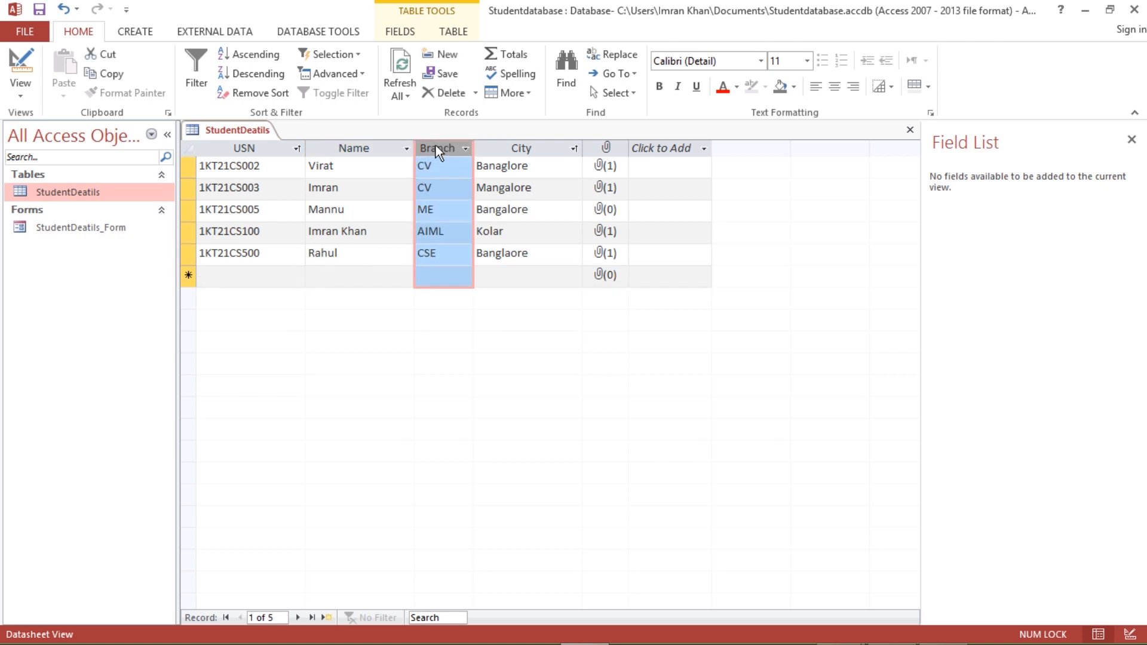
pyautogui.click(195, 70)
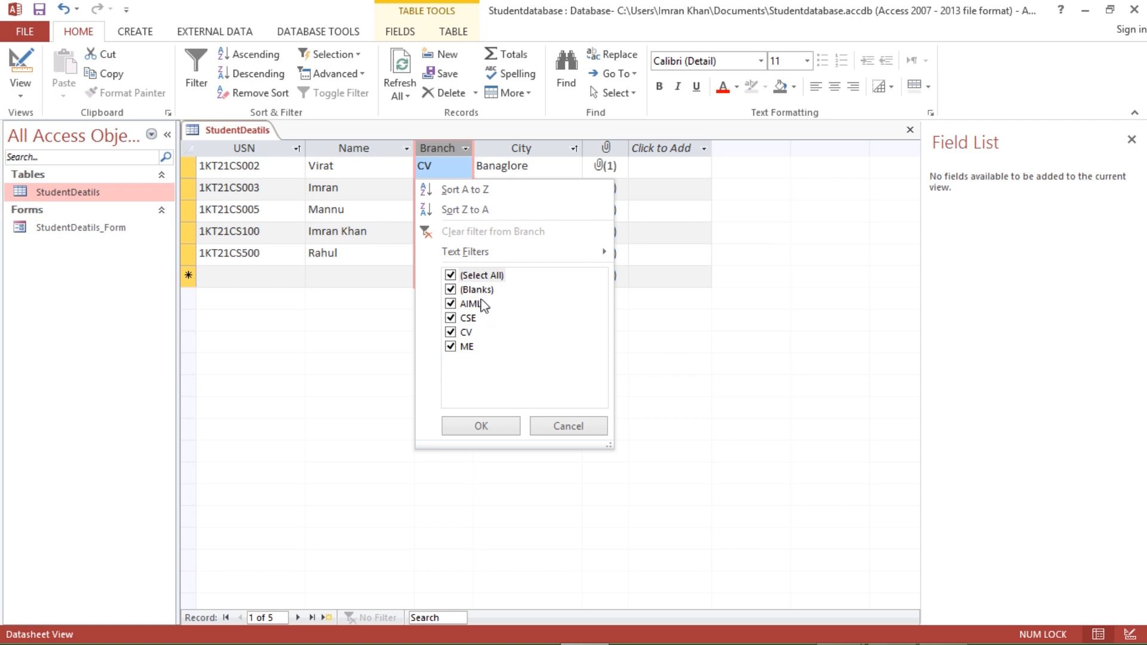
pyautogui.click(459, 287)
pyautogui.click(450, 289)
pyautogui.click(451, 347)
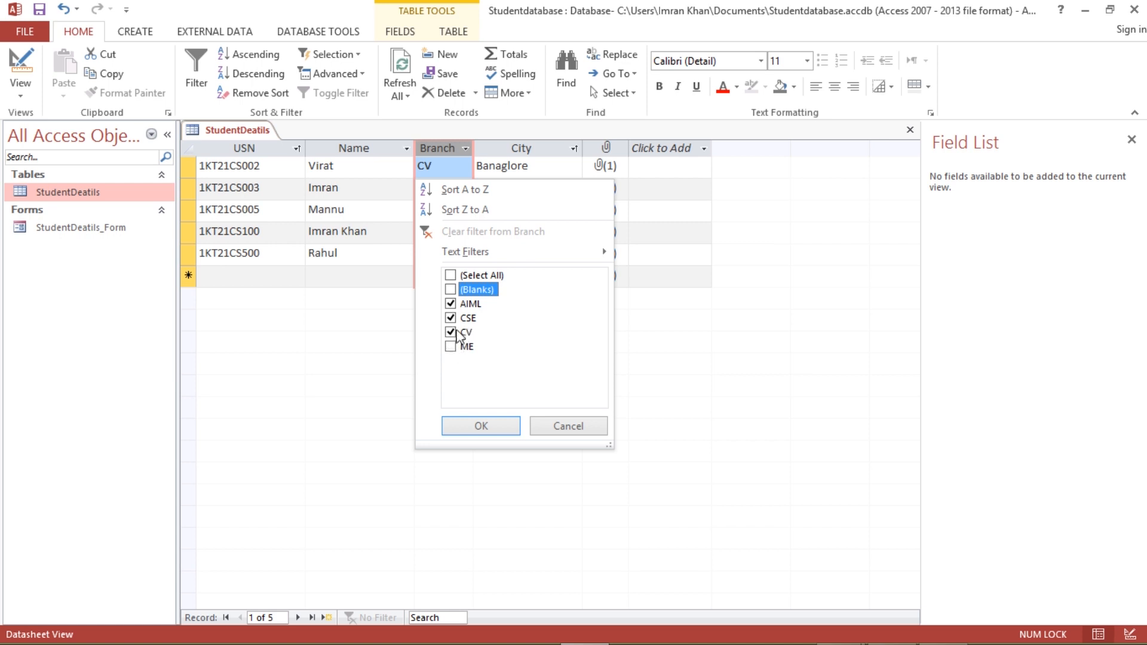
pyautogui.click(451, 318)
pyautogui.click(451, 304)
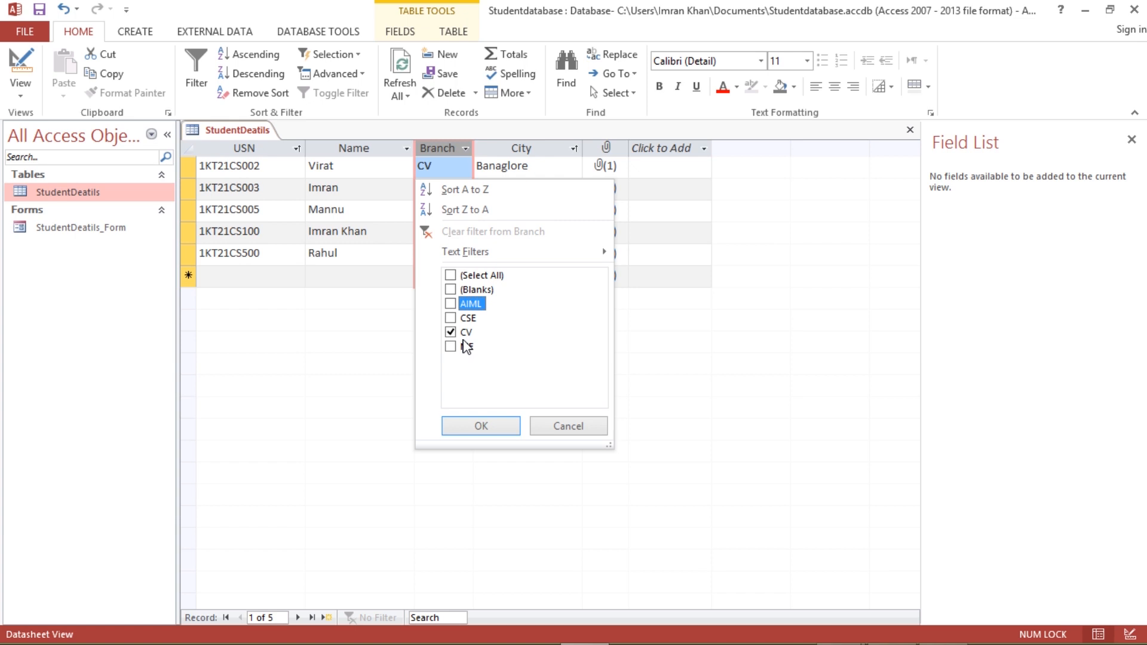
pyautogui.click(485, 426)
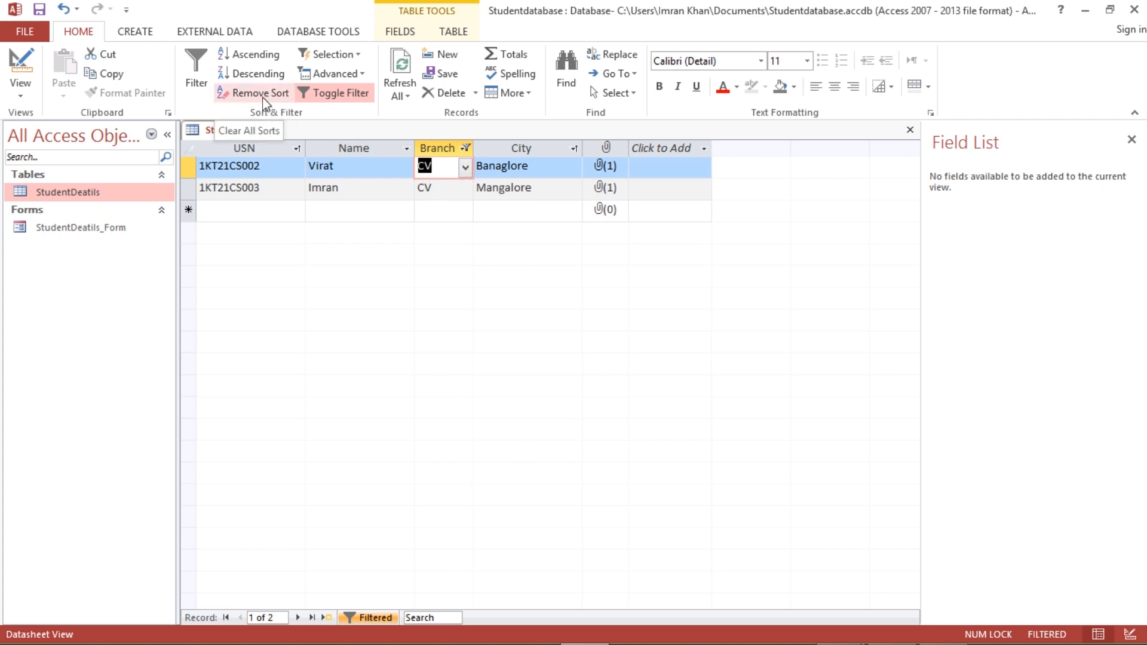
pyautogui.click(334, 94)
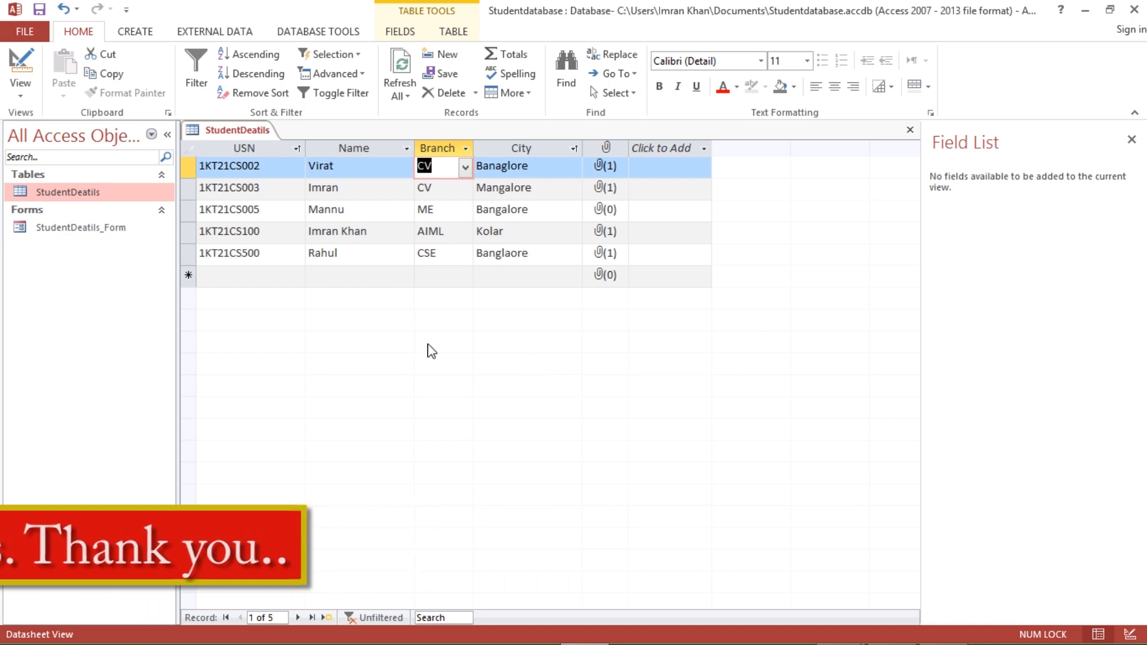
# Step: Create a query in design view from the StudentDeatils table and enlarge its field list and the design grid
pyautogui.click(135, 34)
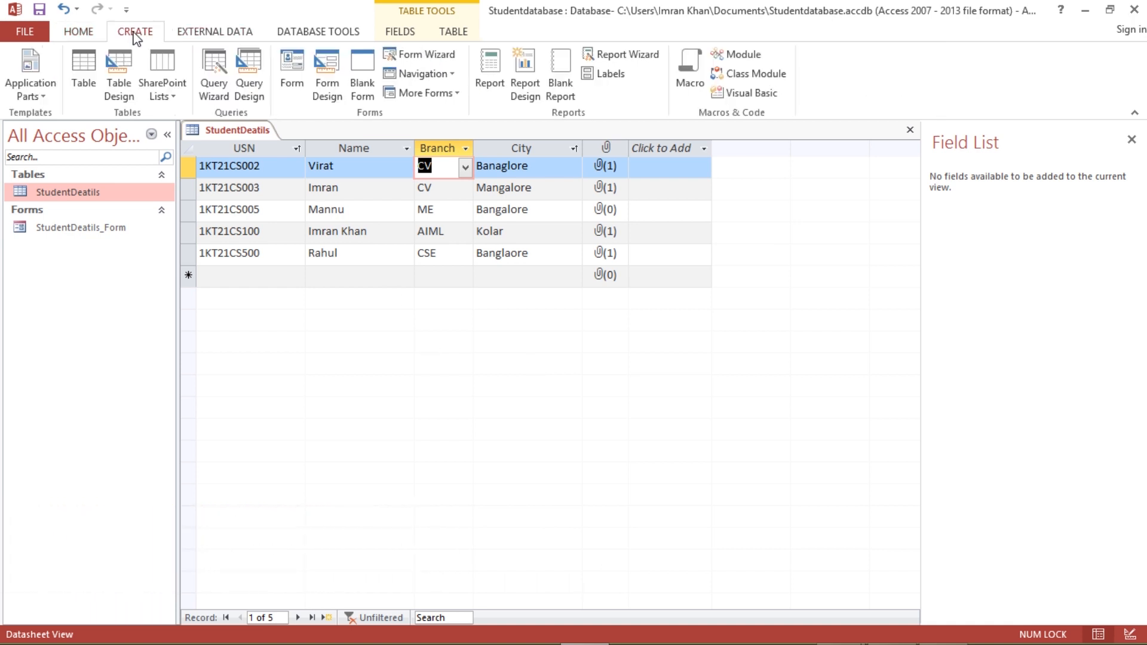
pyautogui.click(250, 79)
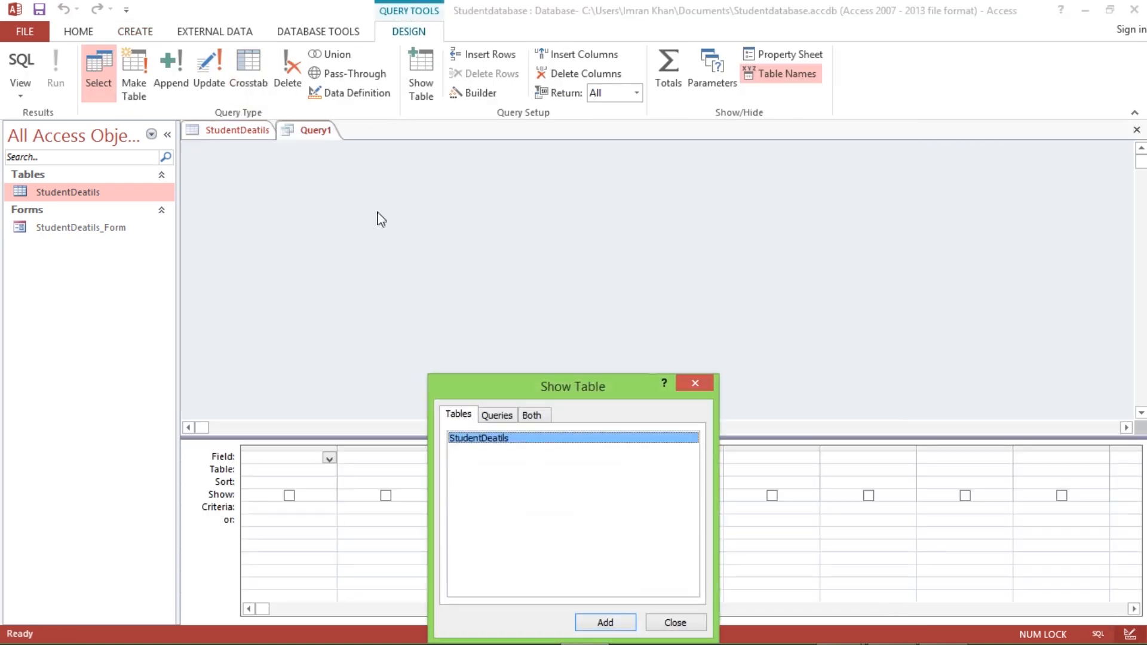
pyautogui.moveTo(597, 386); pyautogui.dragTo(767, 215)
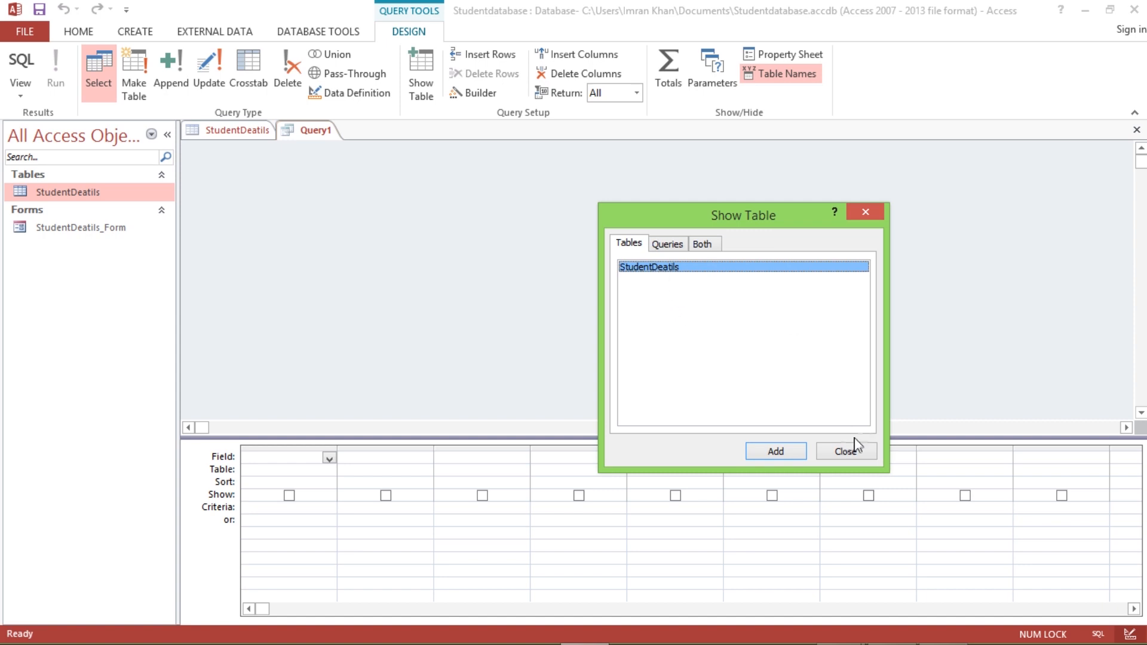
pyautogui.click(794, 459)
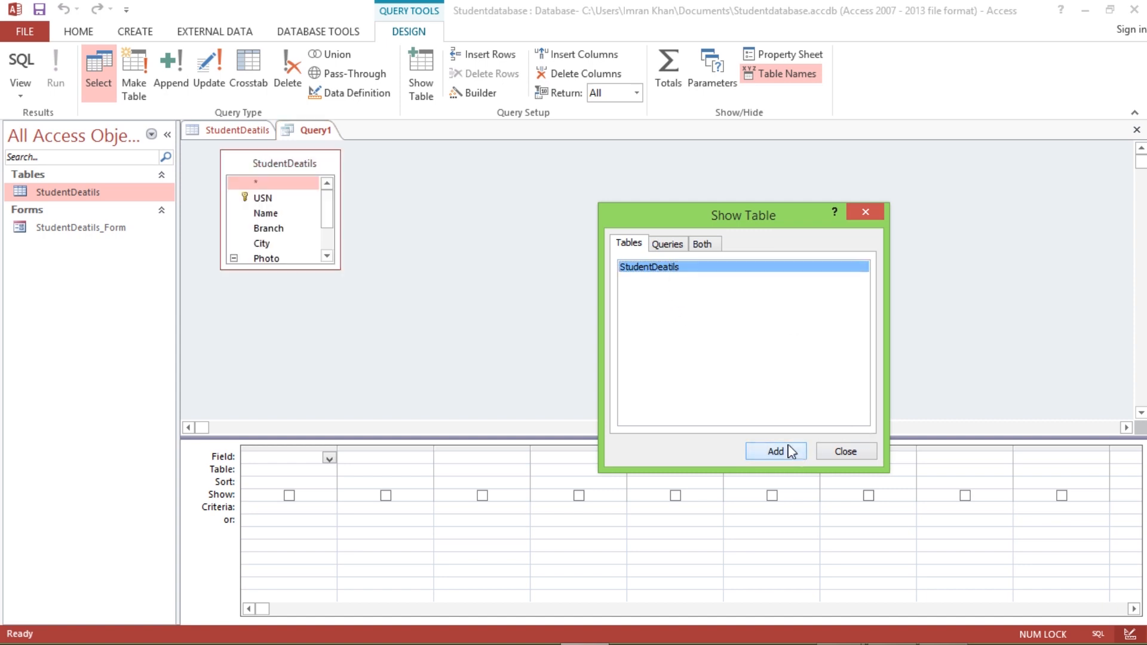
pyautogui.click(839, 452)
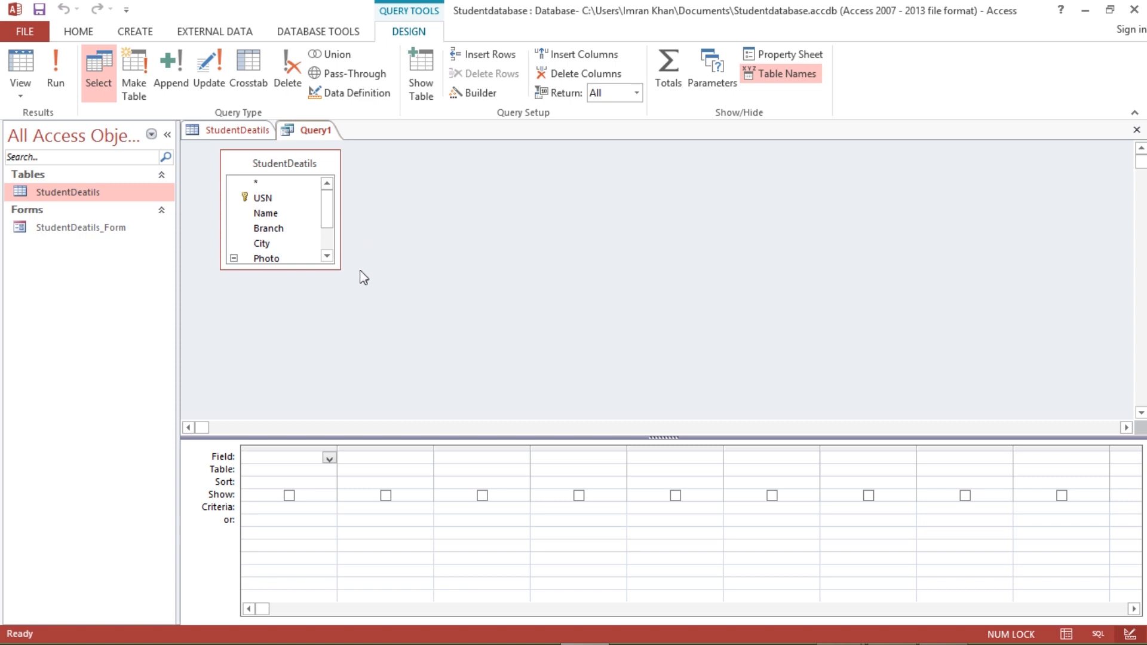
pyautogui.moveTo(337, 269); pyautogui.dragTo(389, 333)
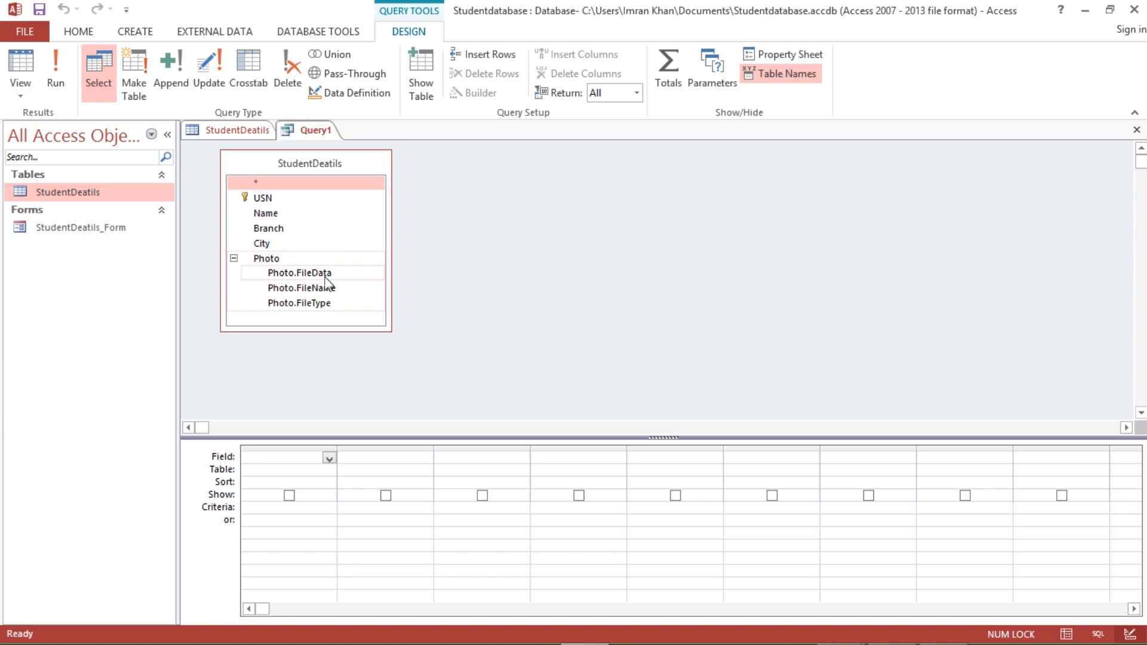
pyautogui.moveTo(289, 438); pyautogui.dragTo(291, 395)
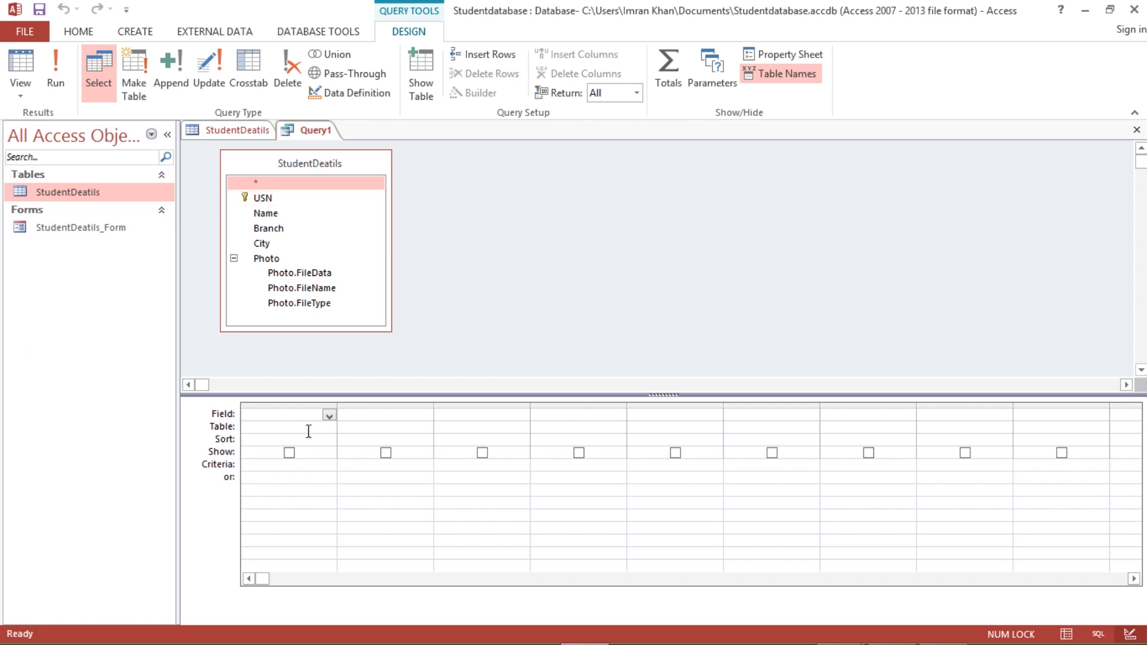
# Step: Add the USN, Name and City fields of StudentDeatils to the query grid in that order
pyautogui.doubleClick(263, 198)
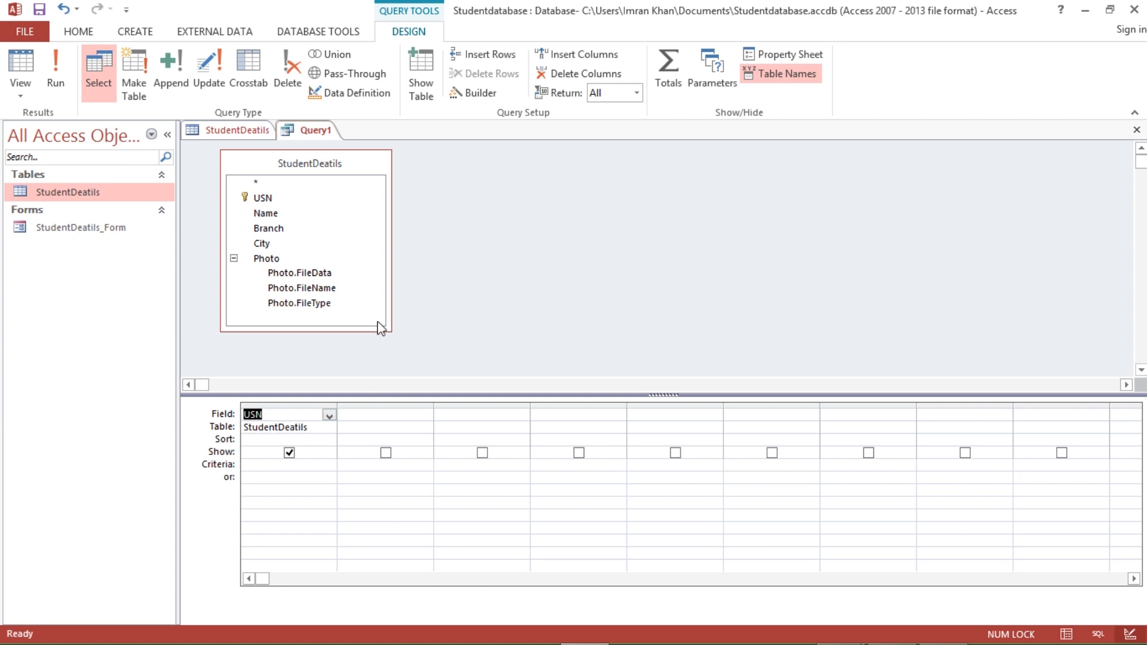
pyautogui.click(354, 412)
pyautogui.doubleClick(267, 215)
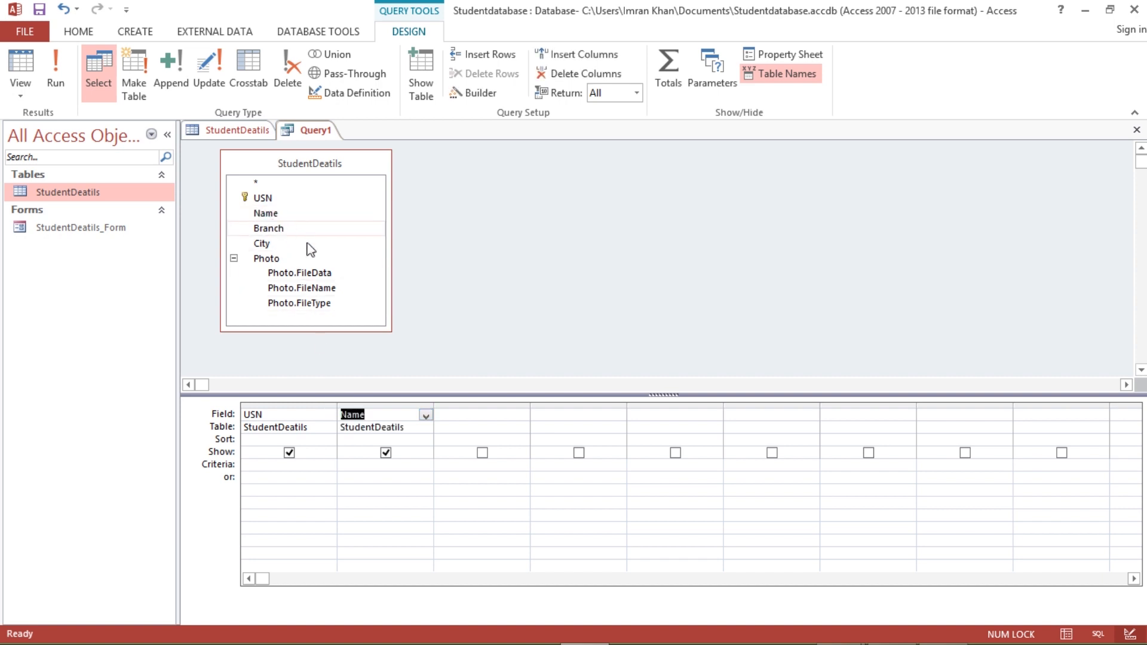
pyautogui.click(489, 416)
pyautogui.doubleClick(257, 244)
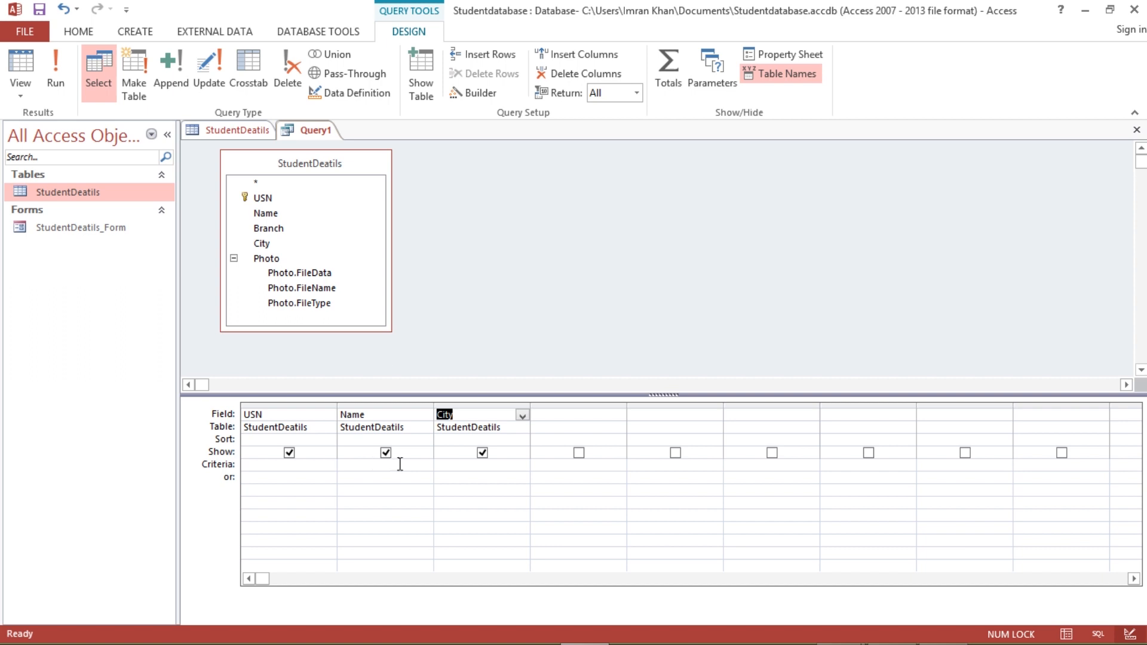
# Step: Set the criteria of the query's City field to "Bangalore"
pyautogui.click(318, 440)
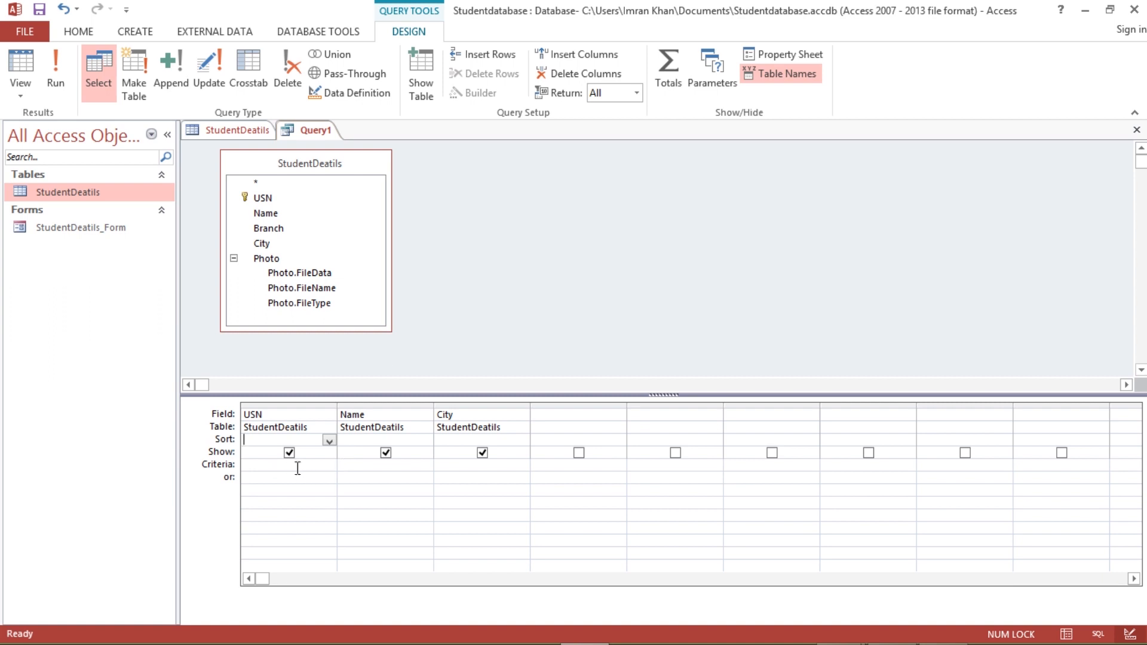
pyautogui.click(461, 466)
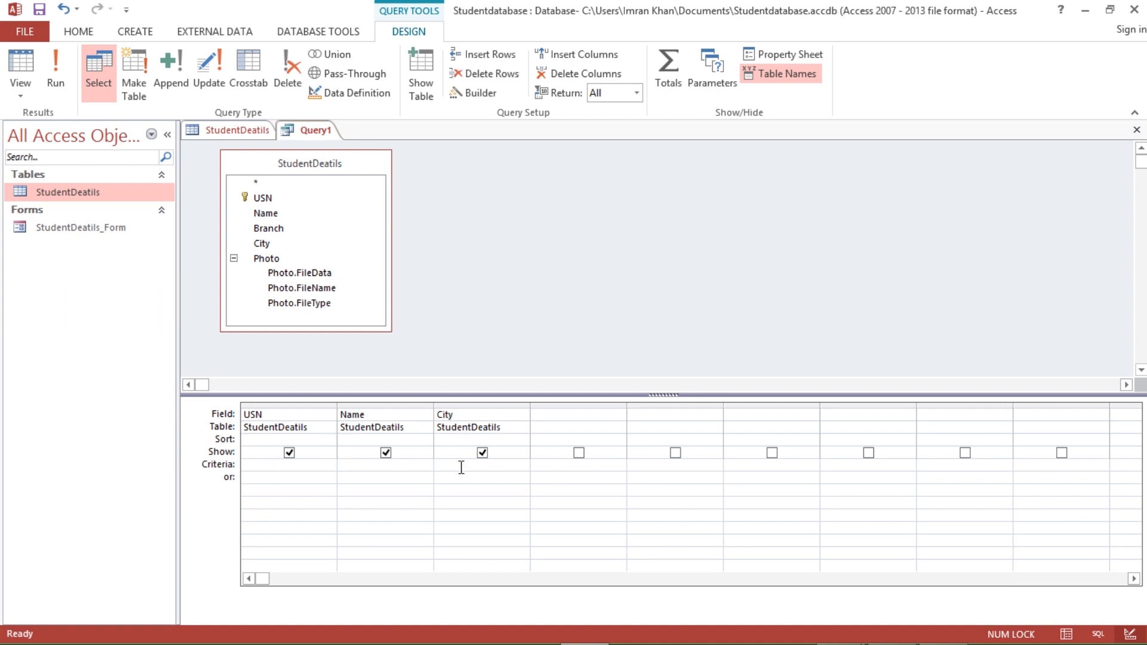
pyautogui.write('"Bangalore')
pyautogui.click(513, 465)
# Step: Save the query as CityQ and run it
pyautogui.click(39, 9)
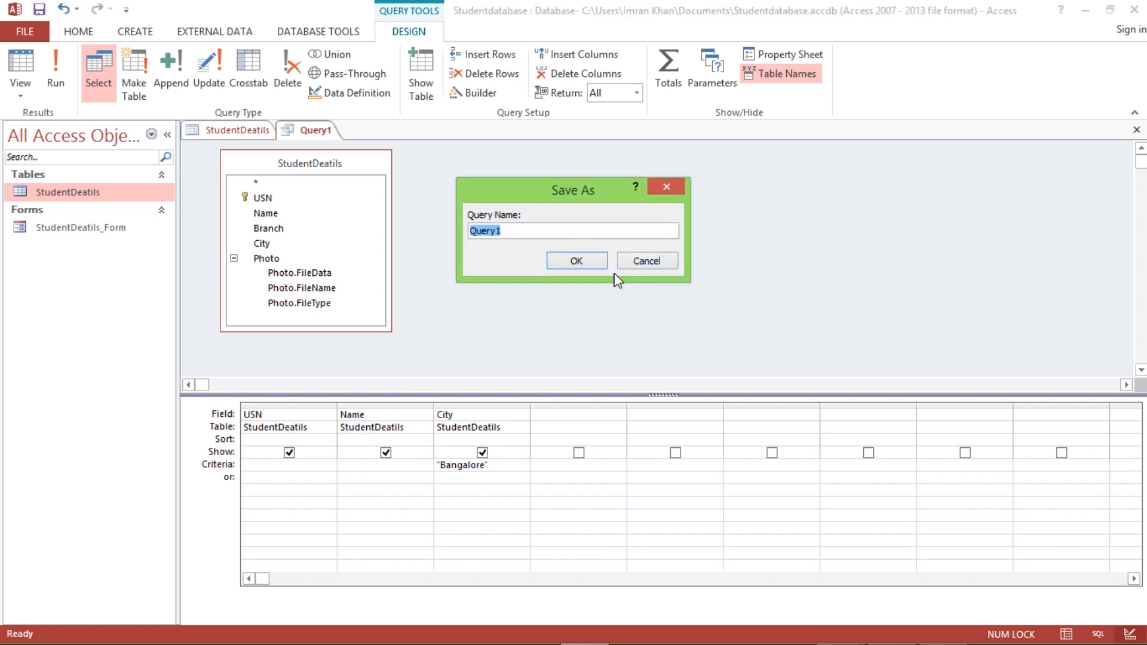
pyautogui.write('CityQ')
pyautogui.click(593, 260)
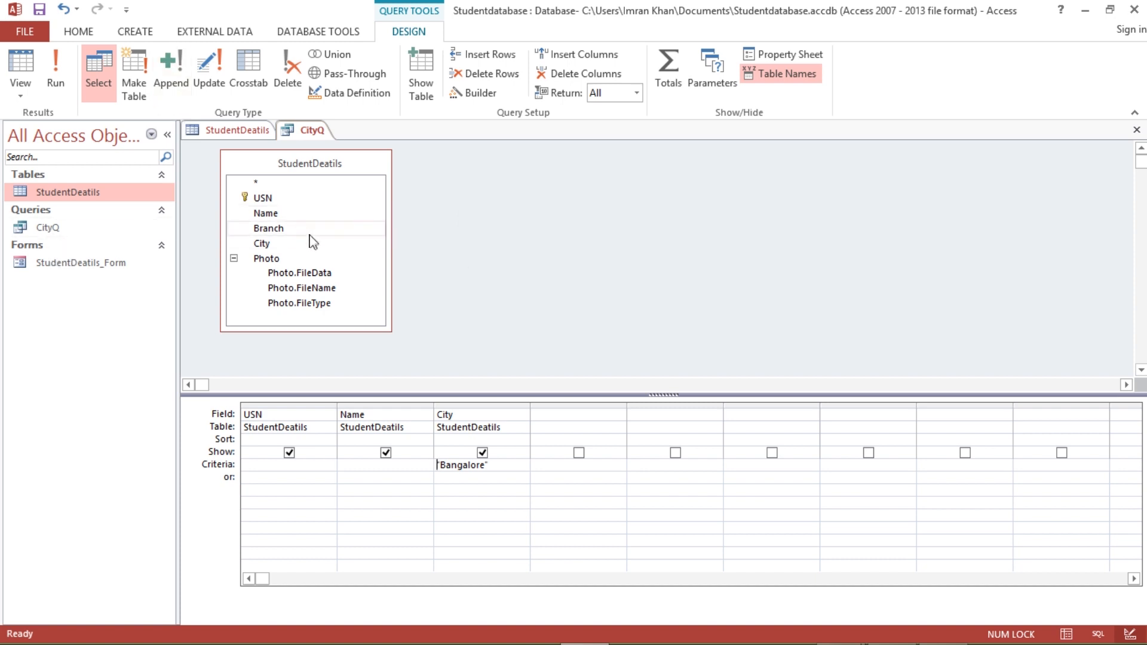
pyautogui.click(56, 89)
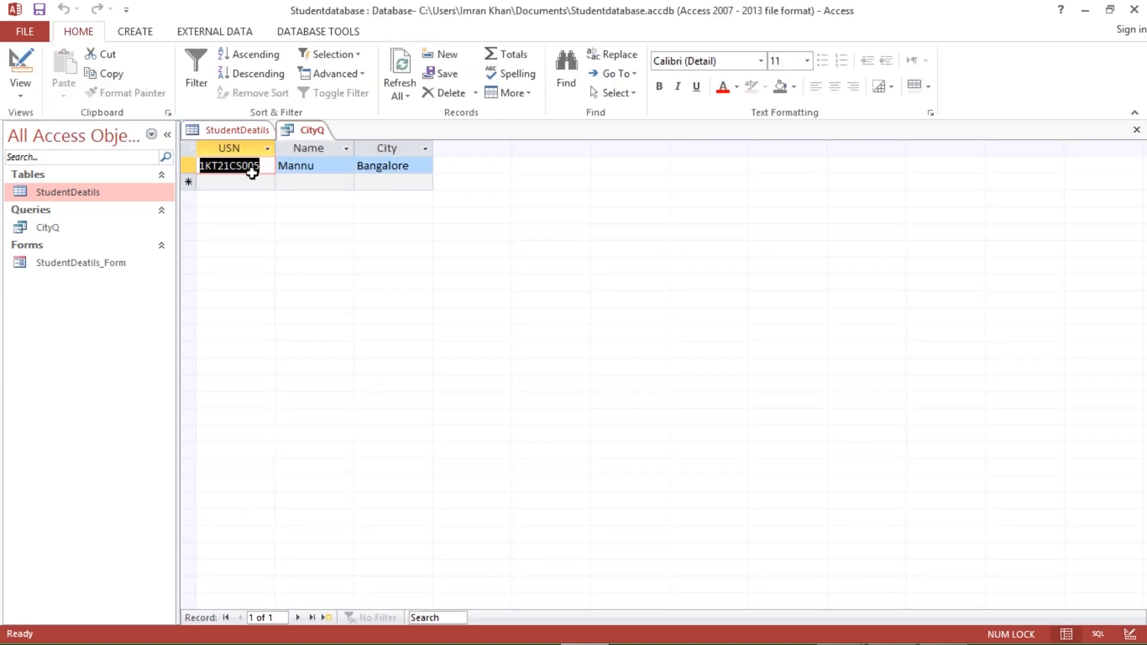
pyautogui.click(391, 183)
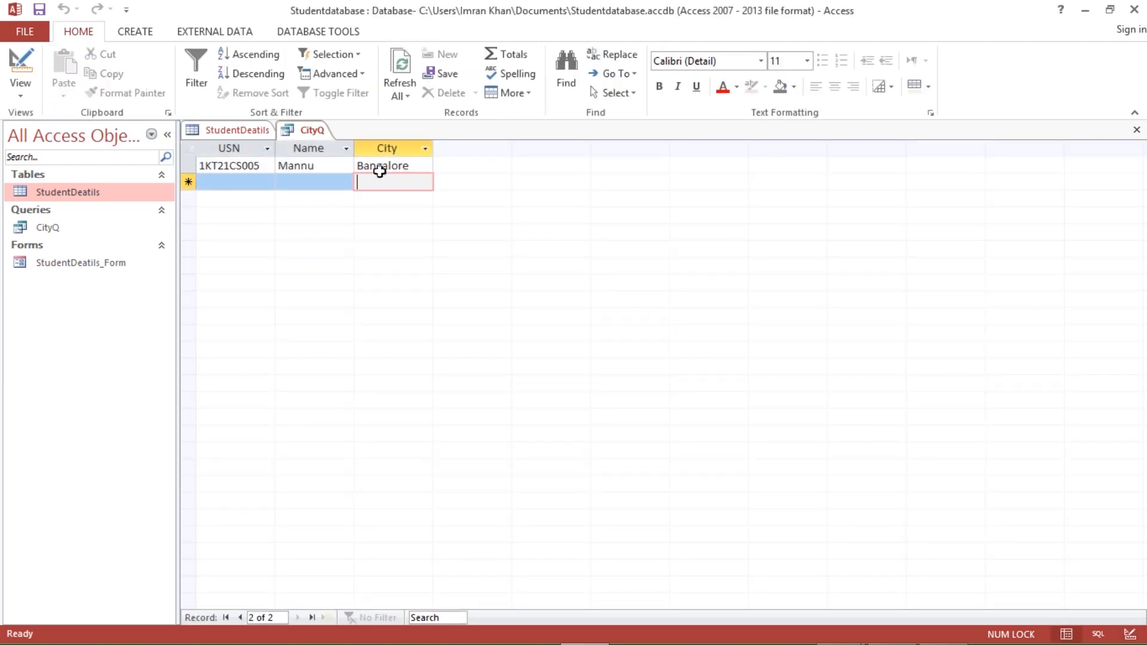
# Step: In the StudentDeatils table, correct the City of the first record to Bangalore
pyautogui.click(239, 134)
pyautogui.click(562, 273)
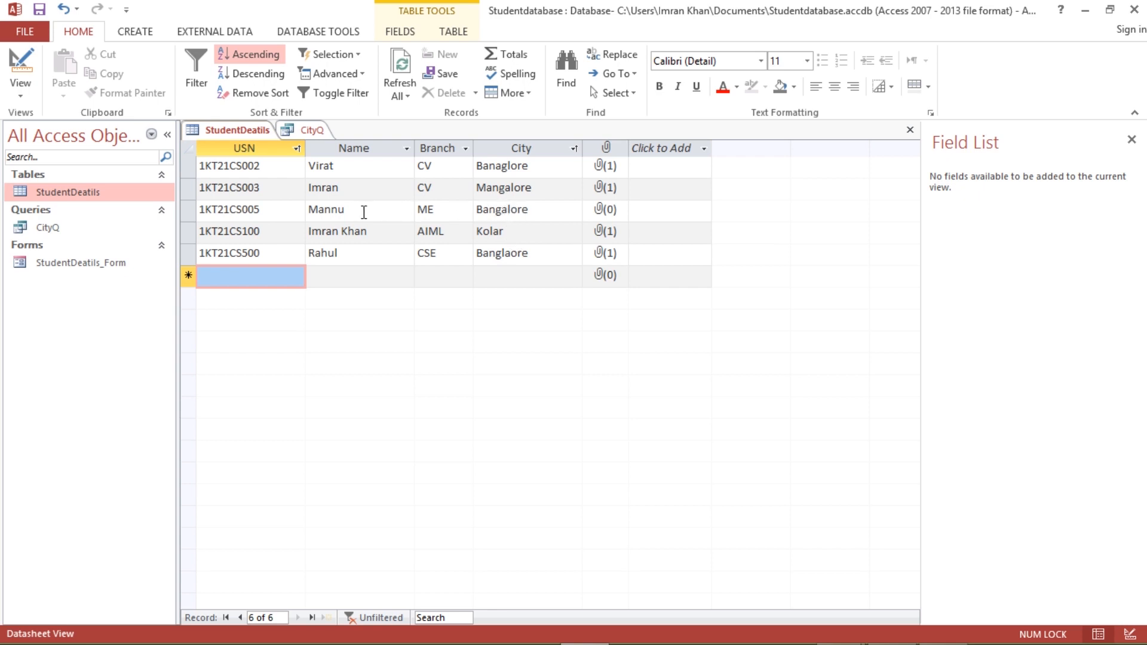
pyautogui.press('BackSpace')
pyautogui.press('BackSpace')
pyautogui.press('BackSpace')
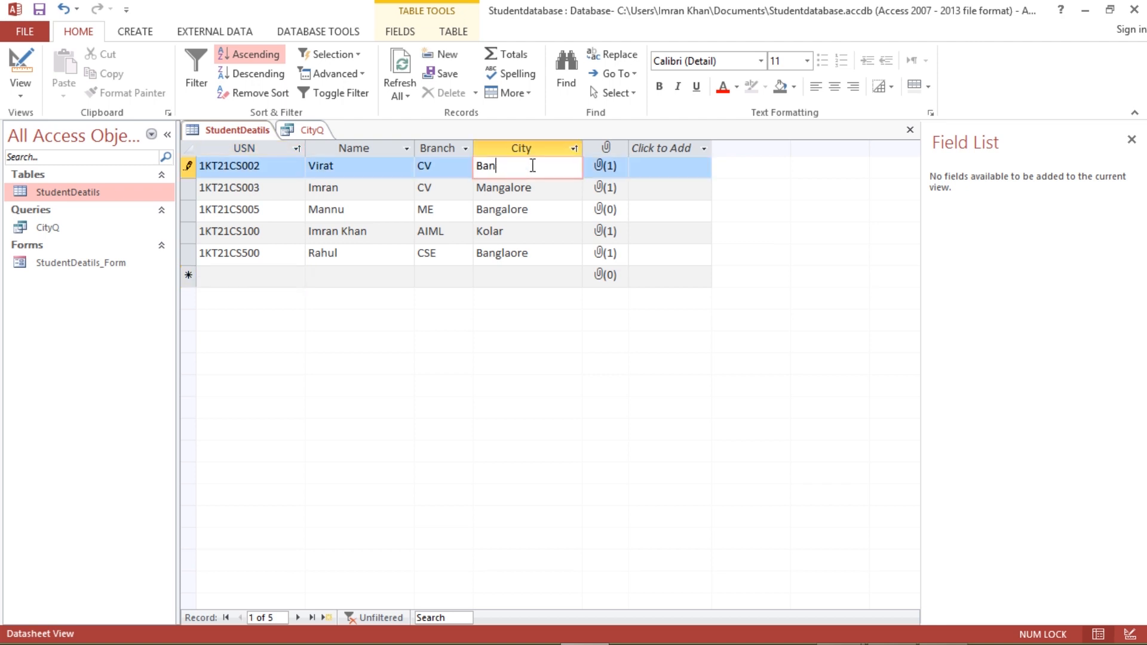
pyautogui.write('galore')
# Step: Correct the City of the CSE student's record to Bangalore
pyautogui.click(536, 253)
pyautogui.press('BackSpace')
pyautogui.press('BackSpace')
pyautogui.press('BackSpace')
pyautogui.press('BackSpace')
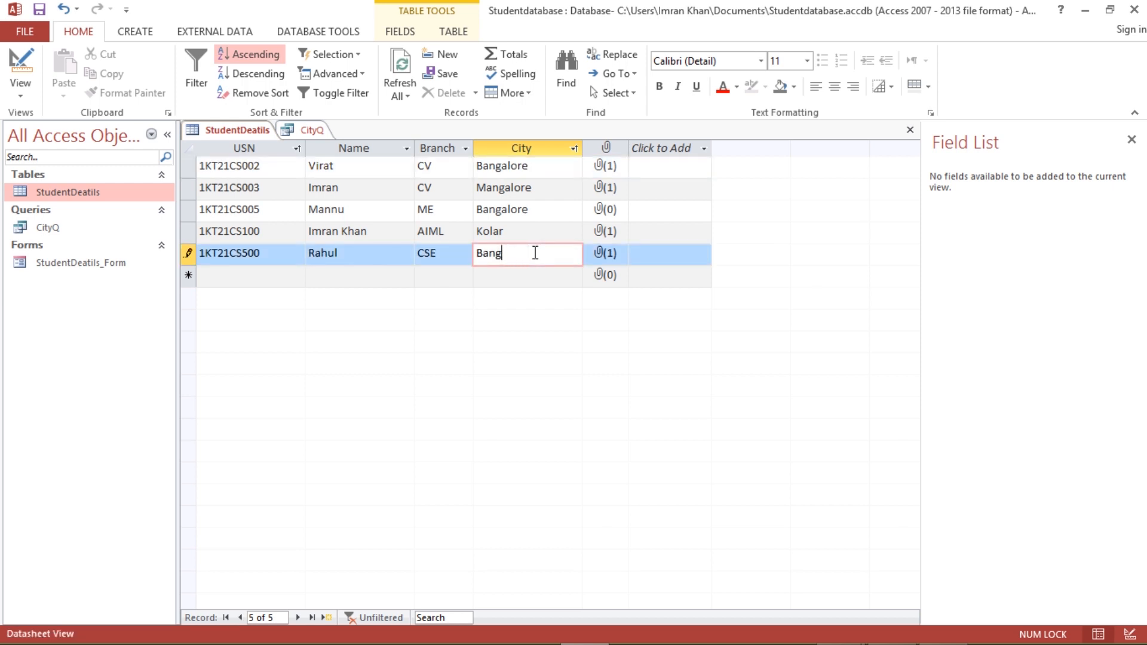
pyautogui.write('galore')
# Step: Reopen the CityQ query in design view and run it again on the corrected records
pyautogui.click(312, 130)
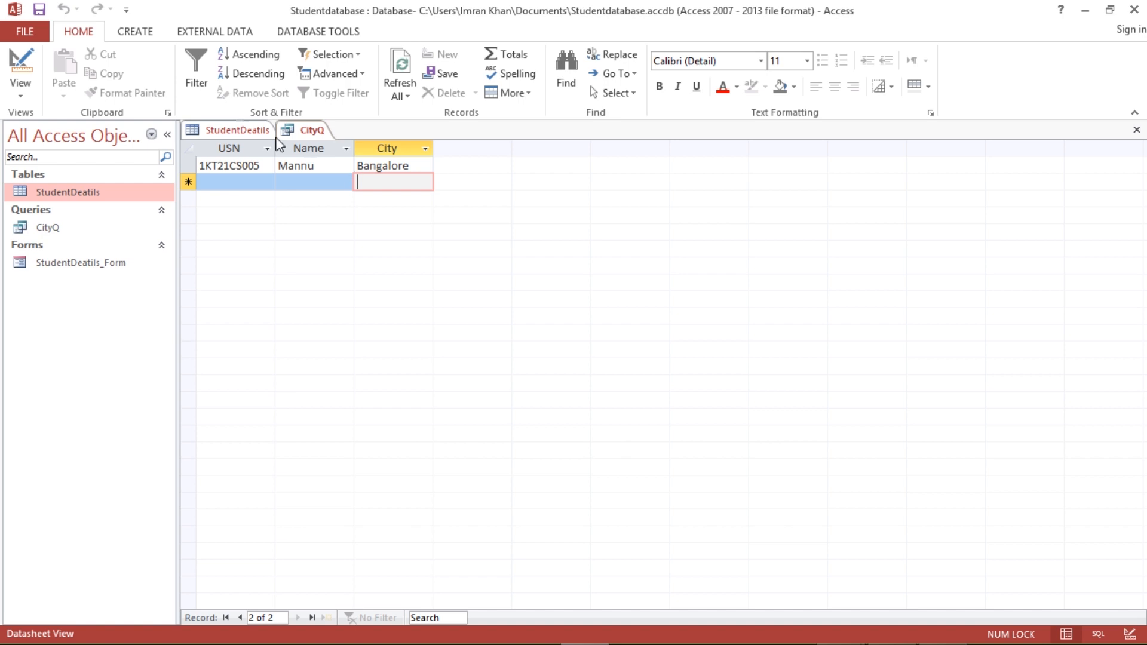
pyautogui.click(20, 65)
pyautogui.click(62, 72)
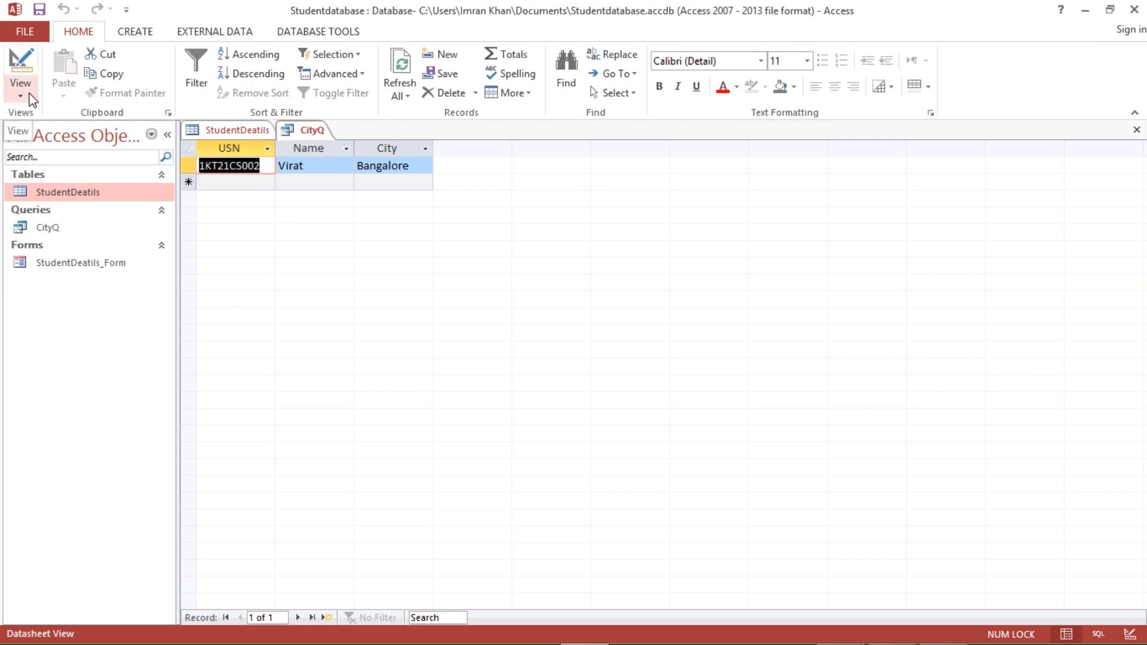
# Step: Add a second City field to the CityQ design and rerun the query
pyautogui.click(29, 94)
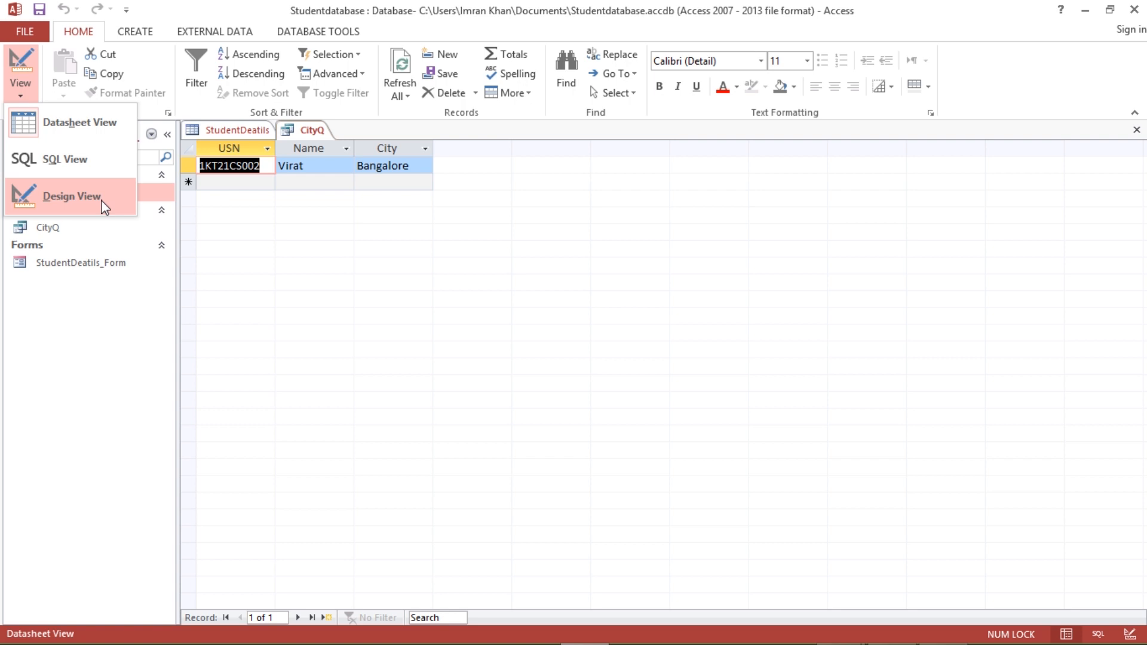
pyautogui.click(85, 206)
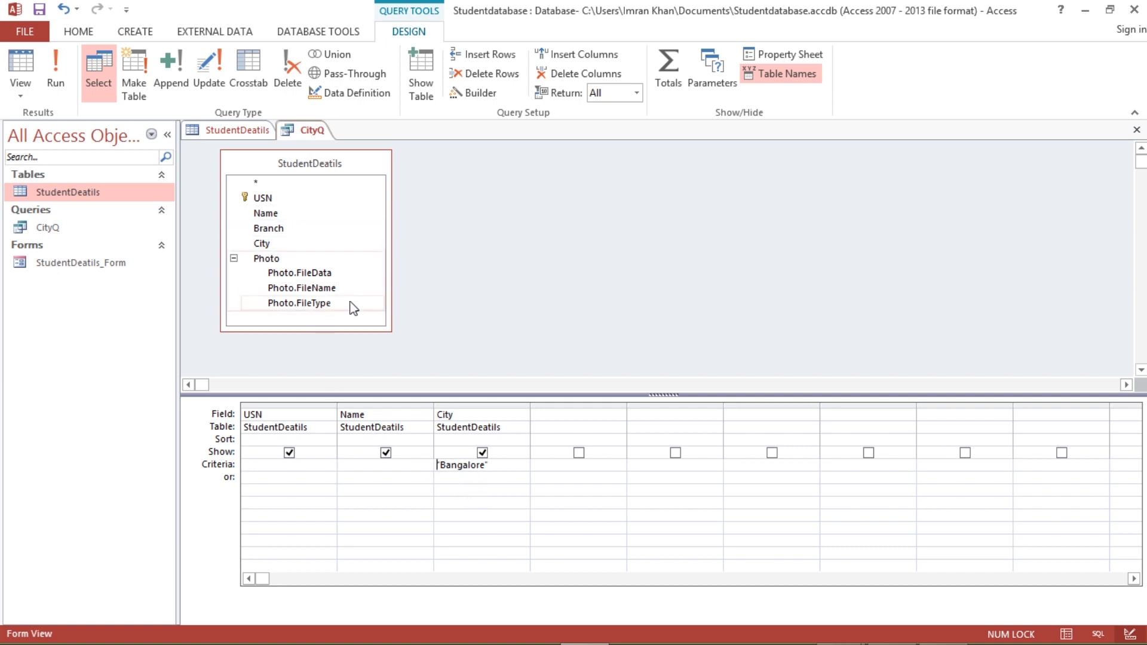
pyautogui.doubleClick(311, 244)
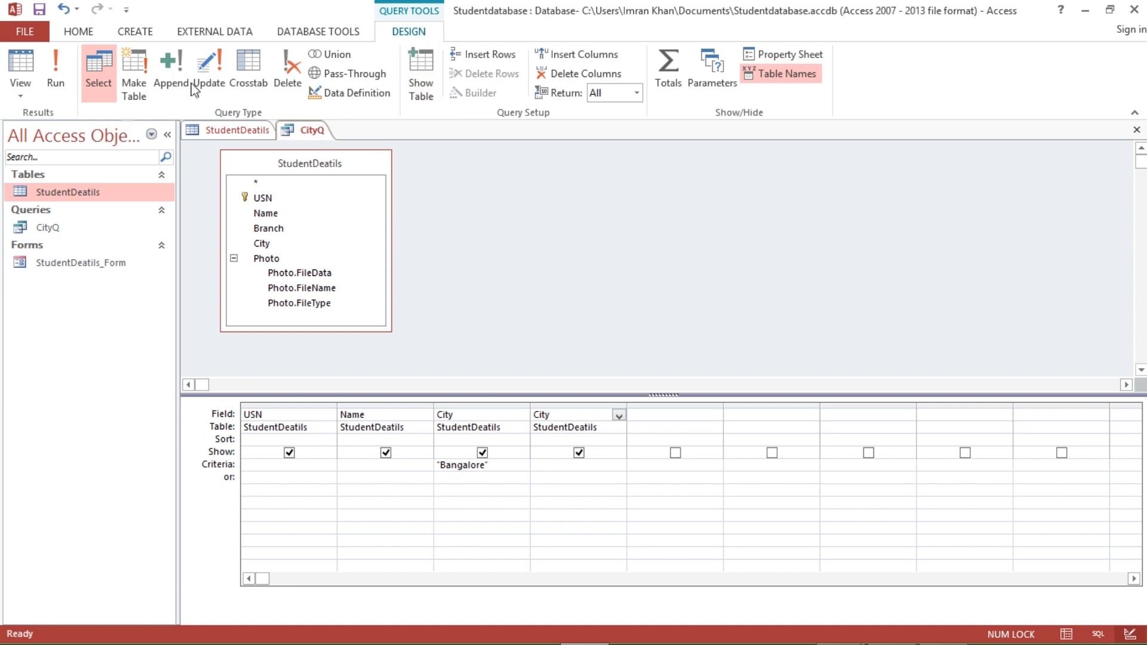
pyautogui.click(56, 81)
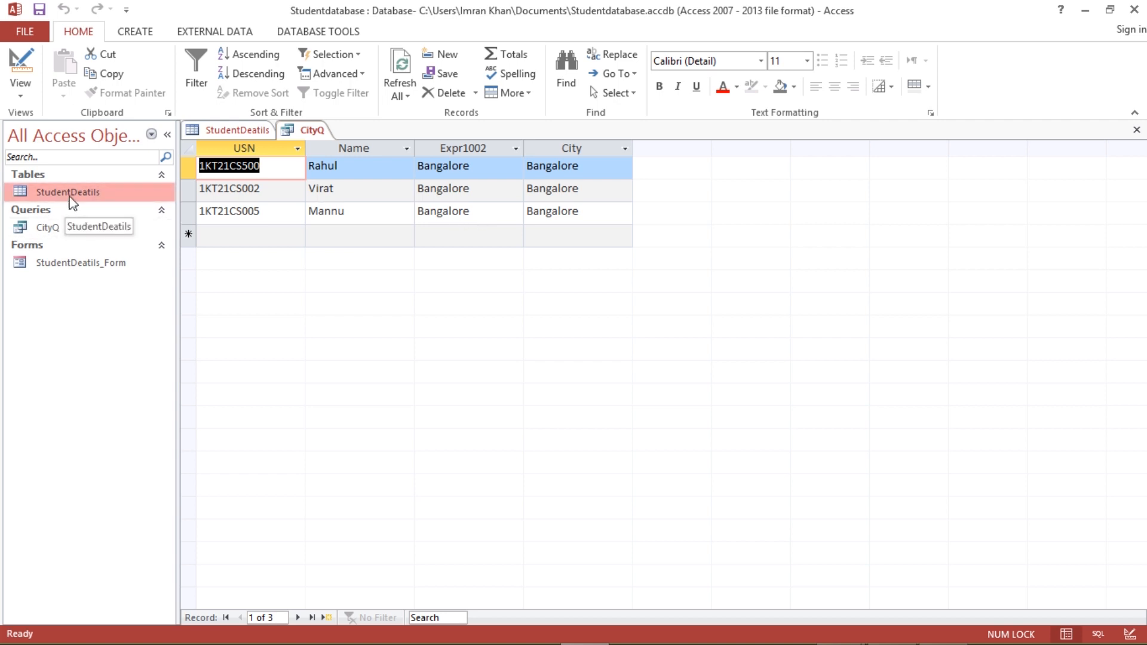
# Step: Compare the Bangalore records in the StudentDeatils table with the CityQ results
pyautogui.click(230, 130)
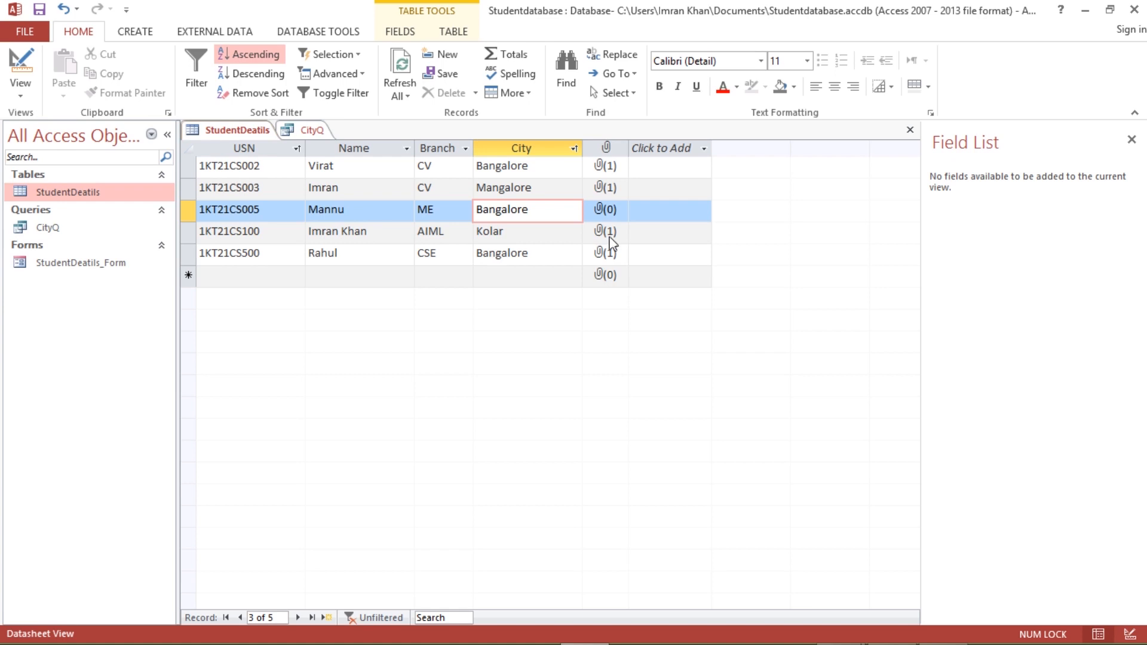
pyautogui.click(516, 168)
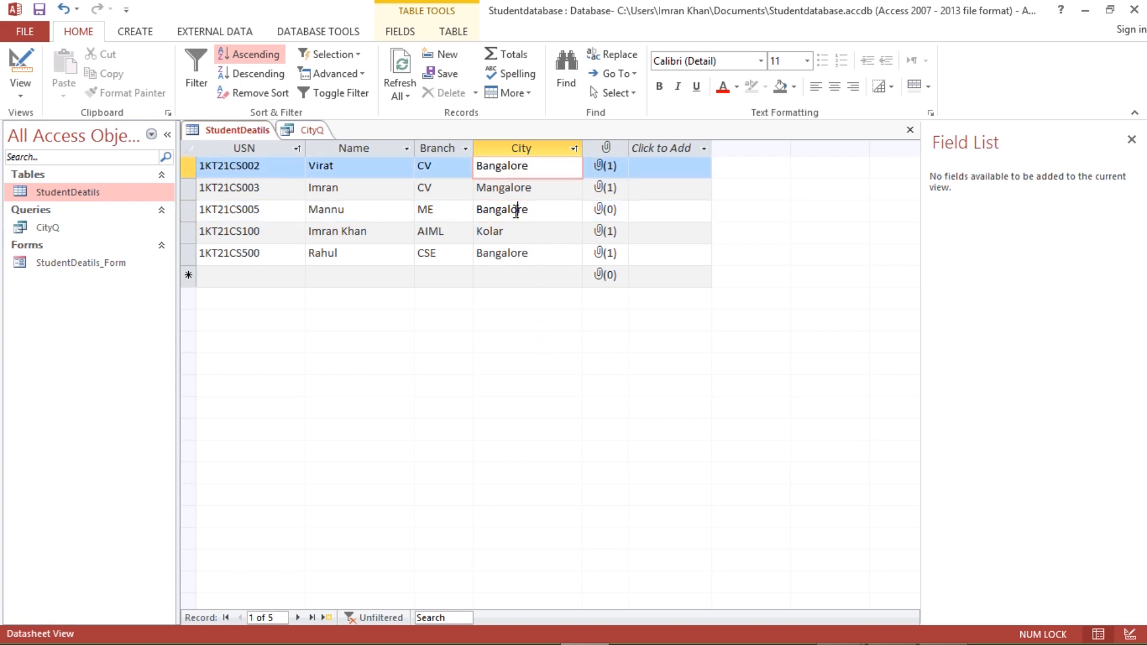
pyautogui.click(518, 211)
pyautogui.click(528, 256)
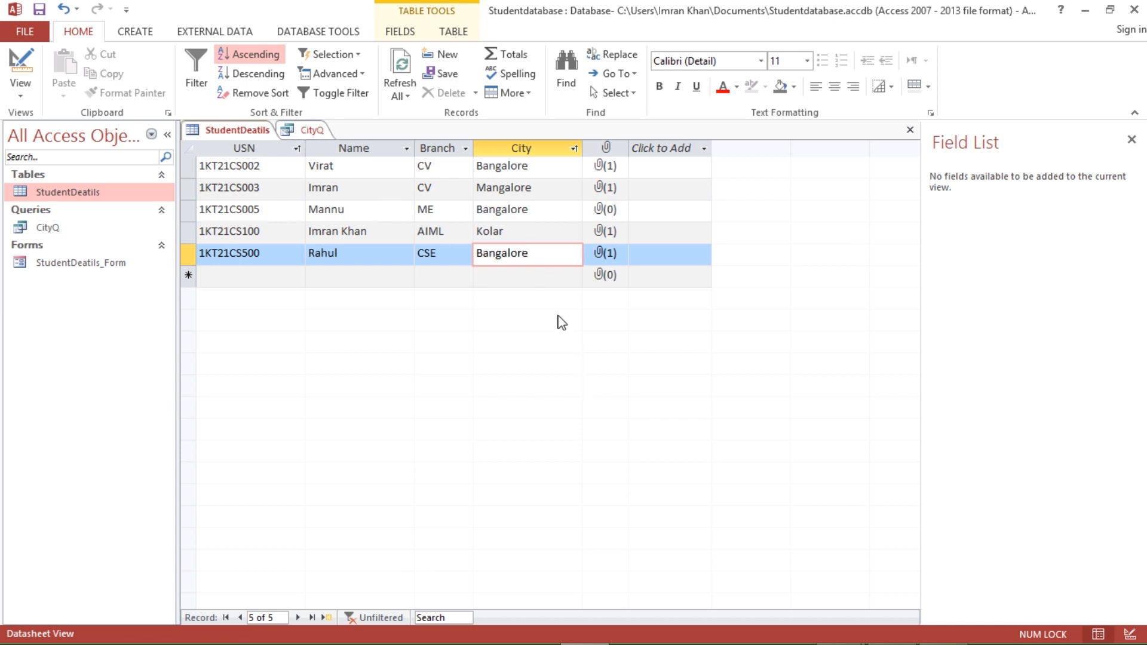
pyautogui.click(312, 130)
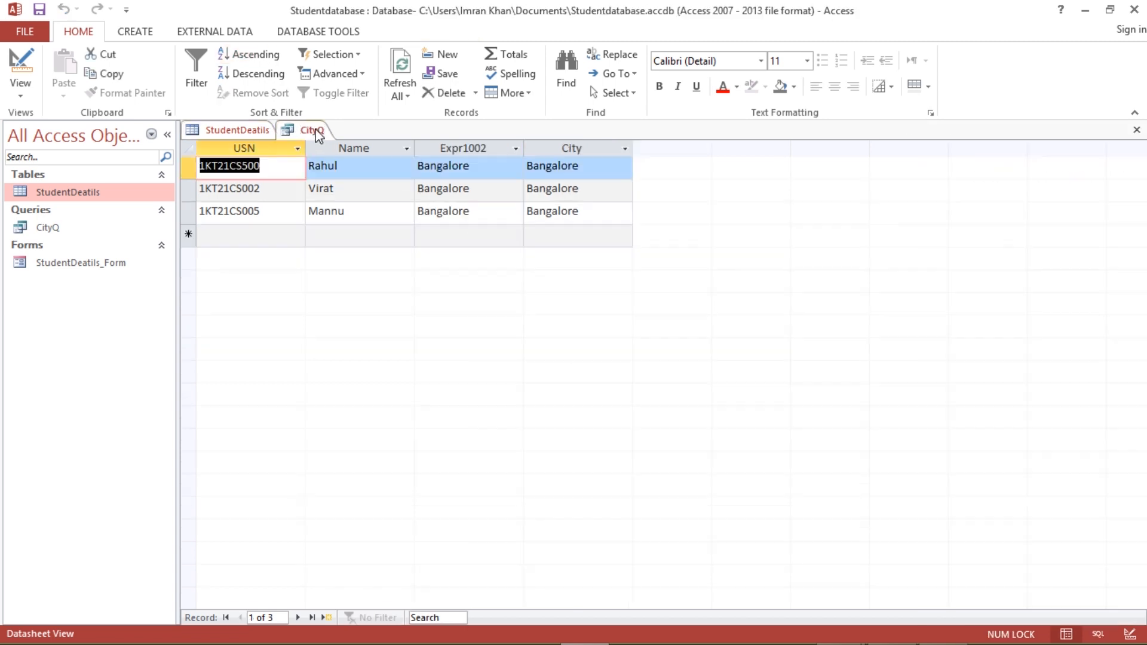
# Step: Add "Mangalore" as an alternative (or) criterion under CityQ's second City field and run the query
pyautogui.click(20, 65)
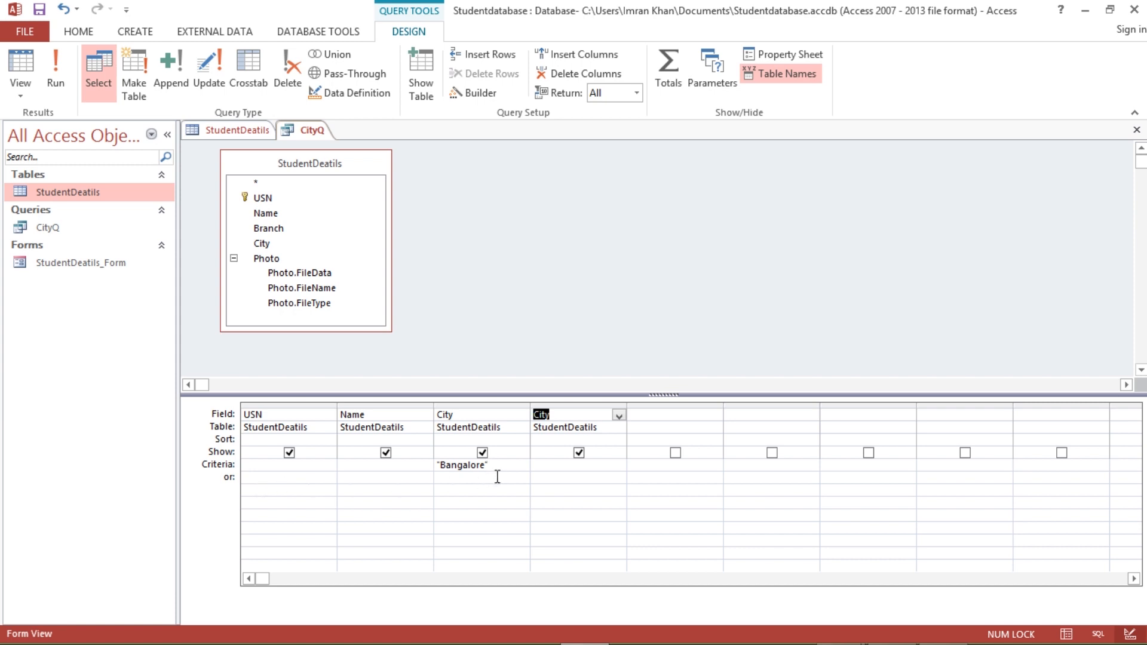
pyautogui.click(537, 479)
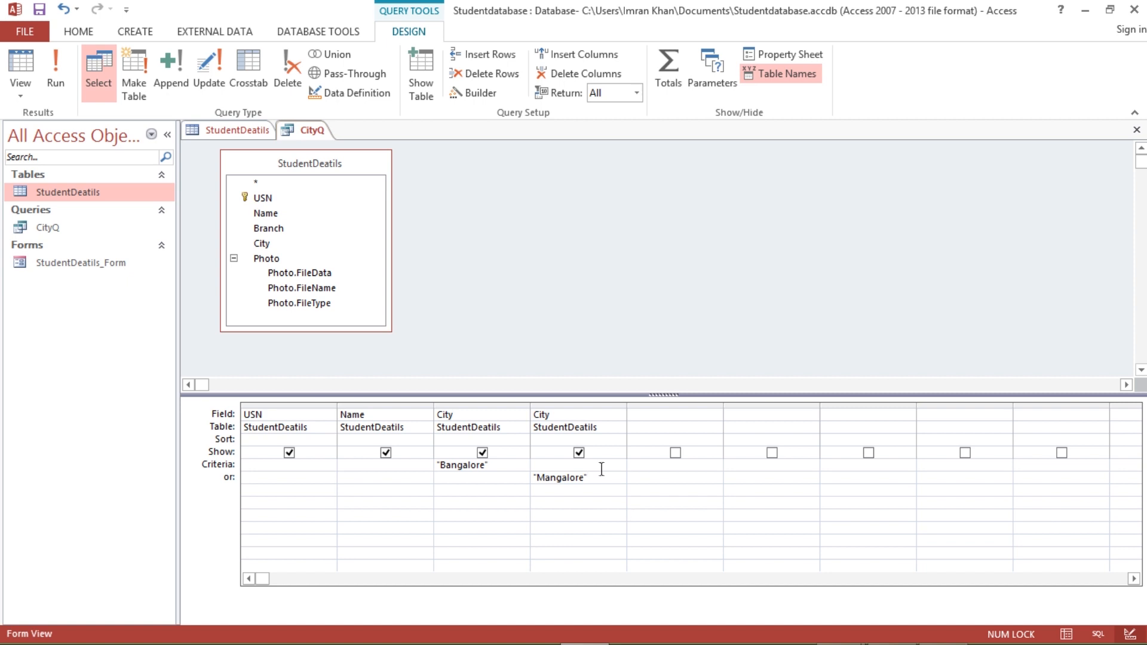
pyautogui.click(55, 78)
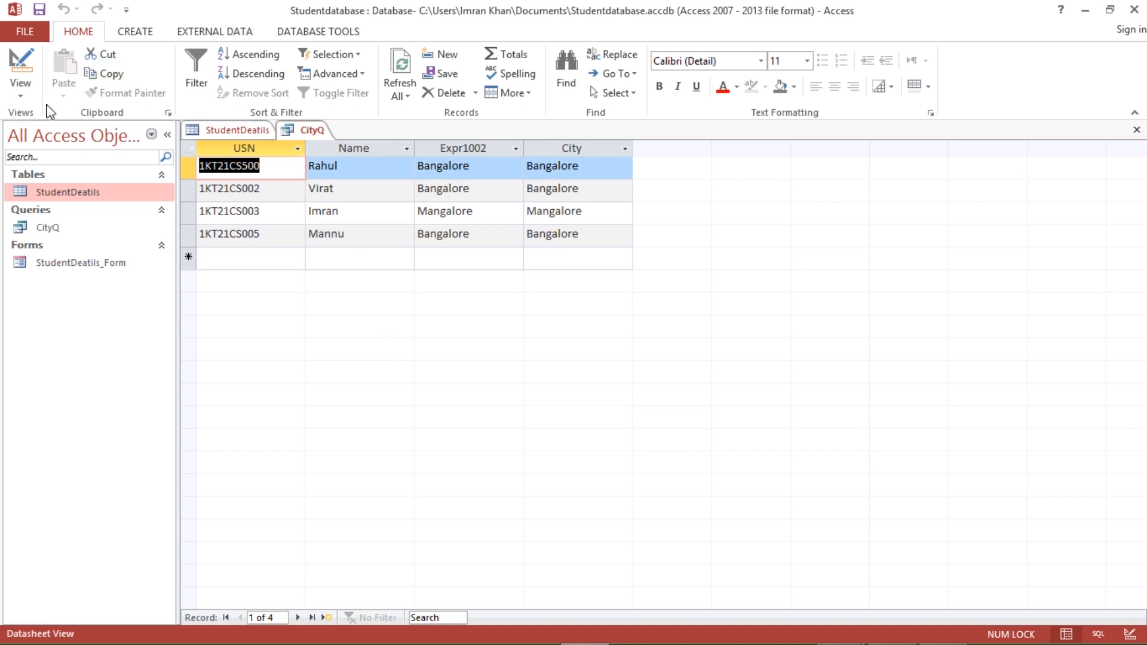
# Step: Return CityQ to design view and set the USN field's sort order to Ascending
pyautogui.click(21, 86)
pyautogui.click(63, 206)
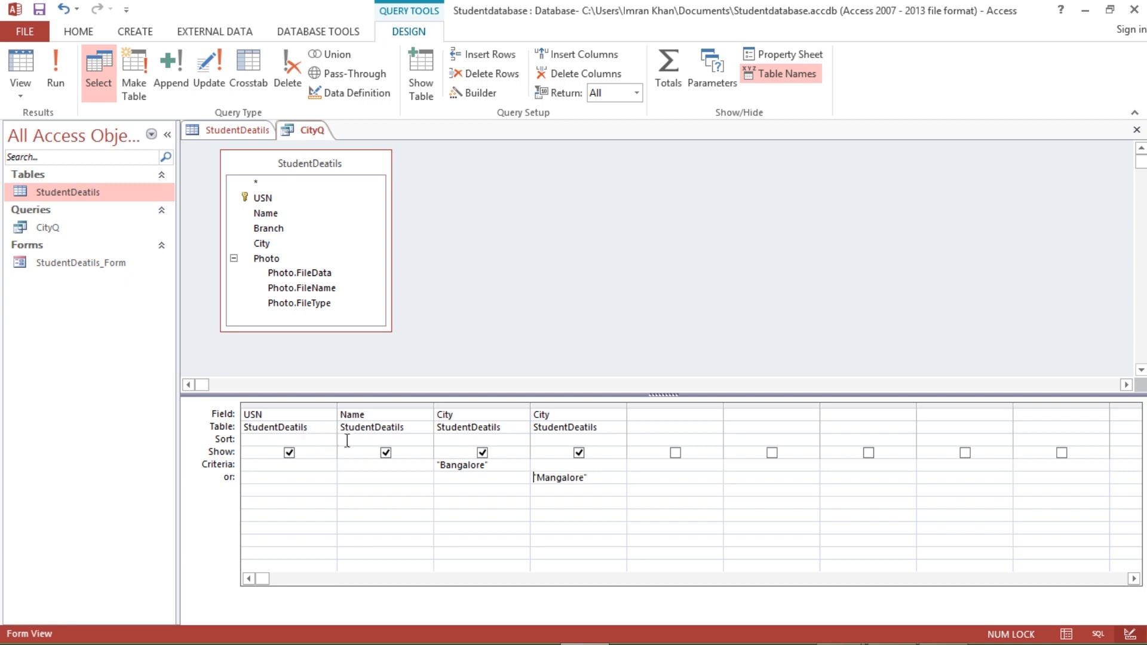
pyautogui.click(315, 439)
pyautogui.click(330, 442)
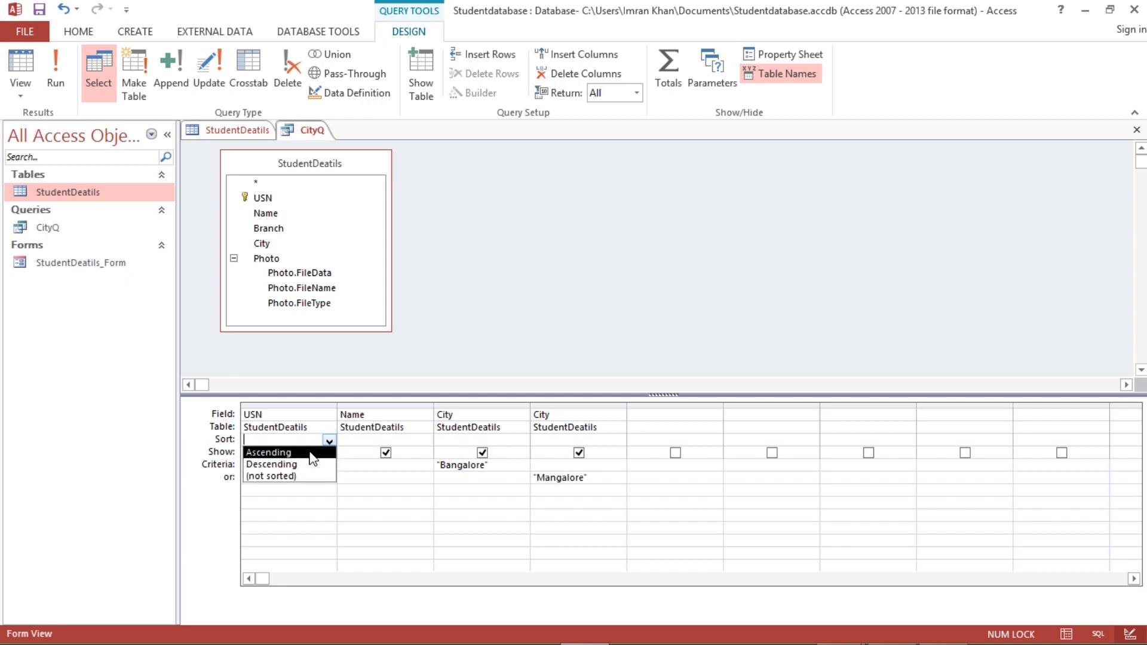
pyautogui.click(310, 454)
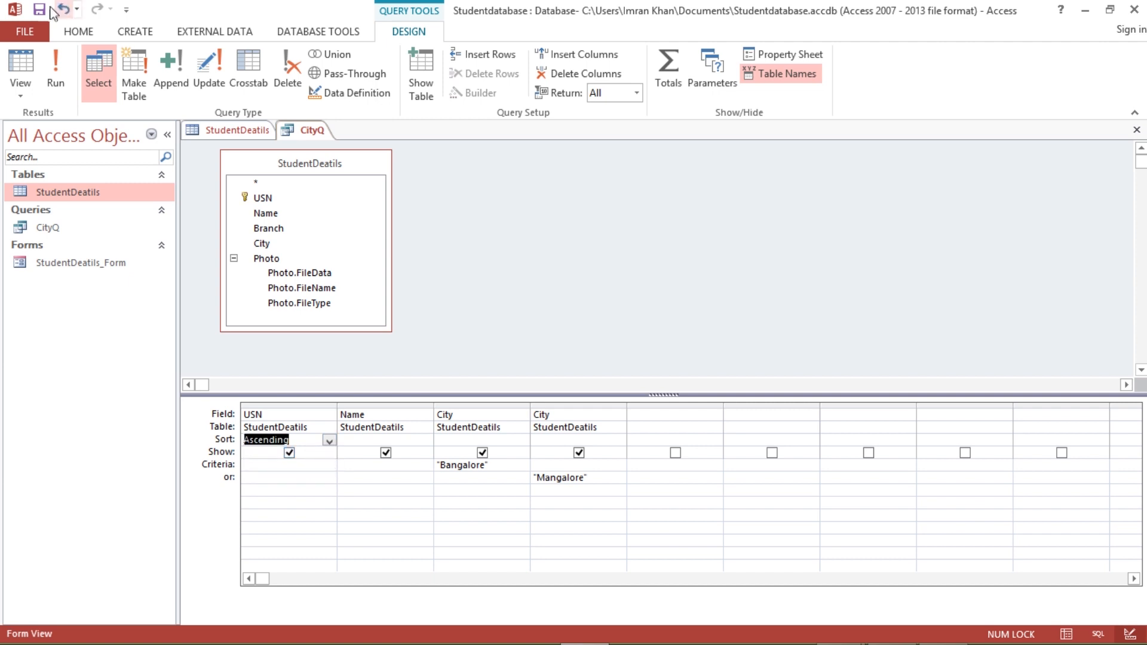
# Step: Run the CityQ query and compare its USN-sorted results with the records in the StudentDeatils table
pyautogui.click(56, 71)
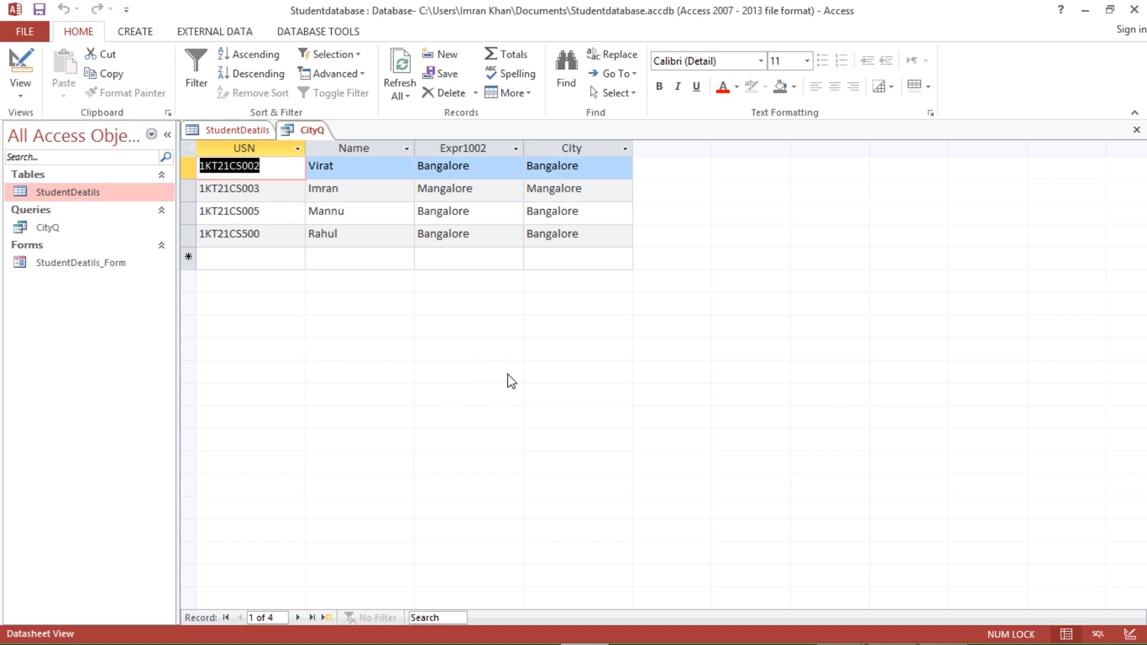
pyautogui.click(304, 129)
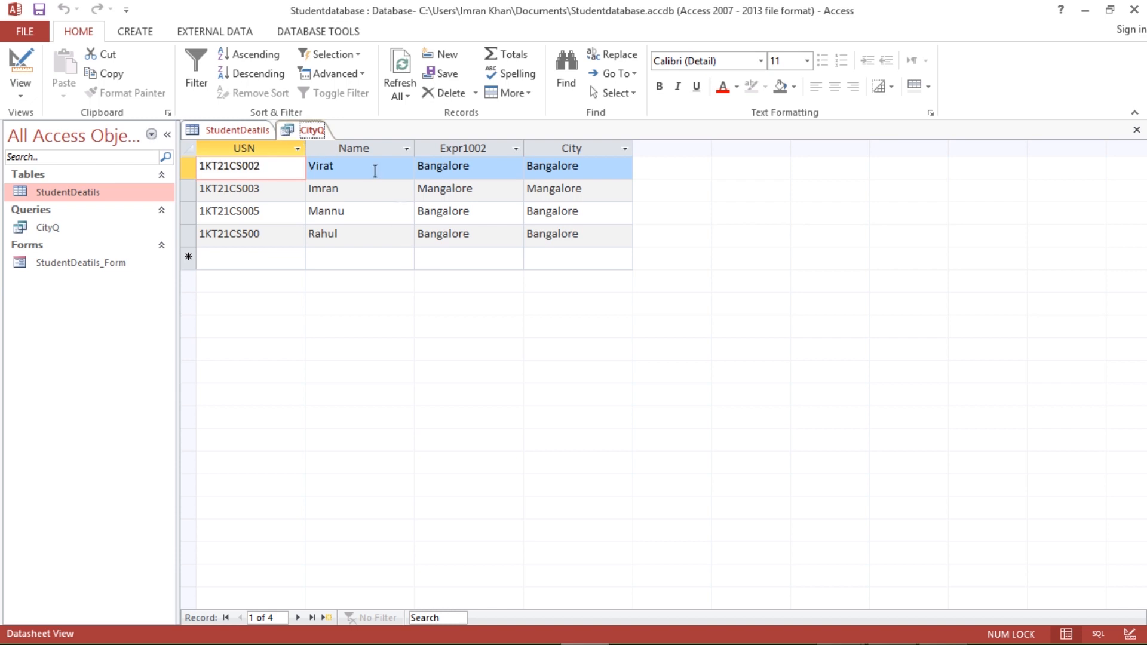
pyautogui.click(227, 130)
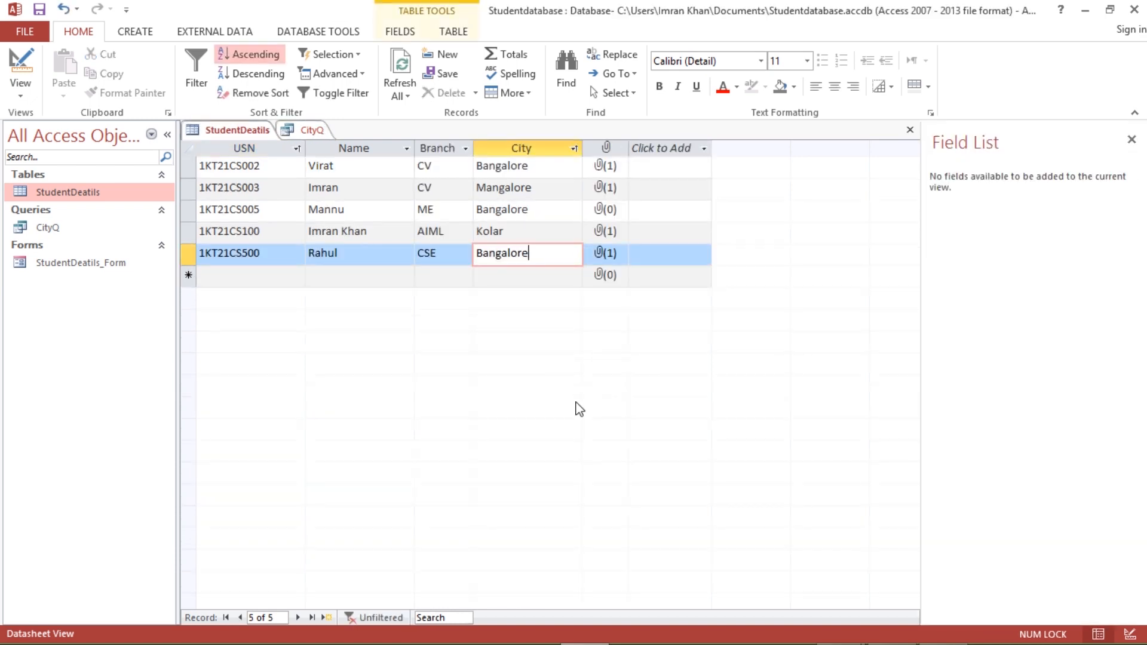
pyautogui.click(308, 131)
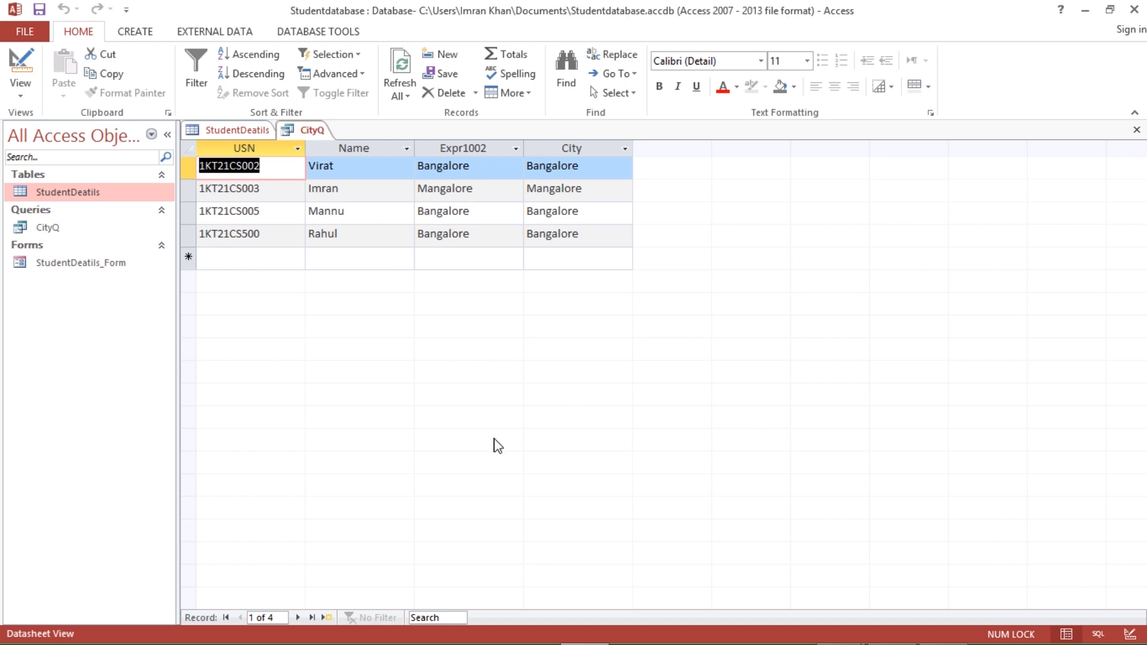
# Step: Examine the full SQL statement behind CityQ in SQL view and return the query to design view
pyautogui.click(20, 90)
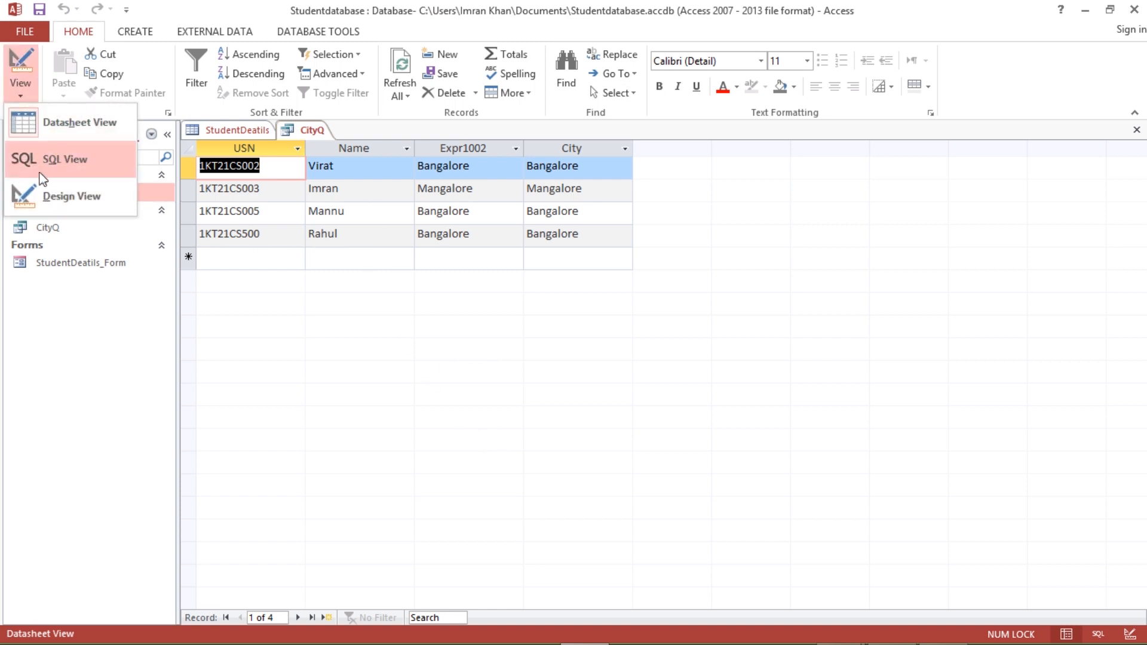
pyautogui.click(40, 195)
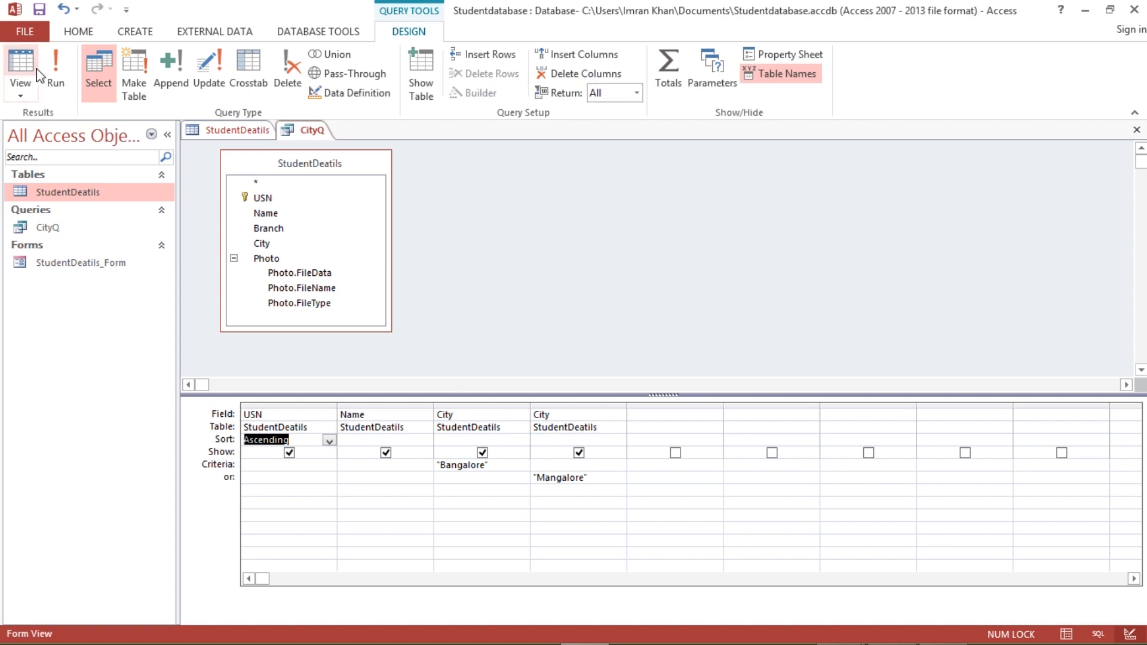
pyautogui.click(20, 92)
pyautogui.click(53, 159)
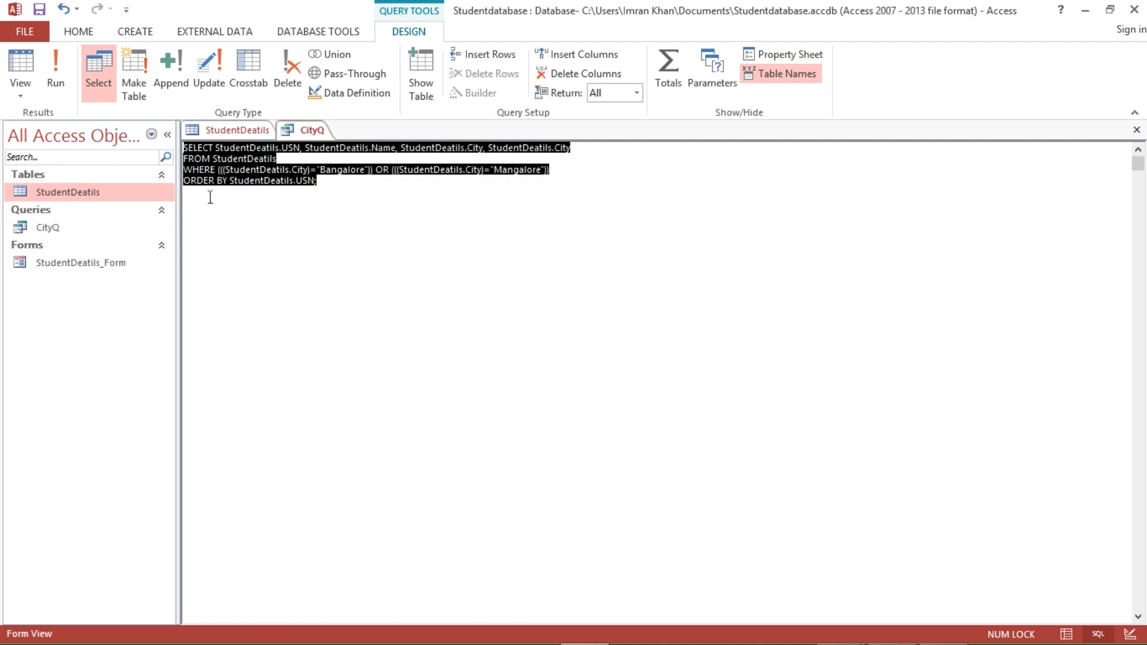
pyautogui.moveTo(325, 206); pyautogui.dragTo(183, 148)
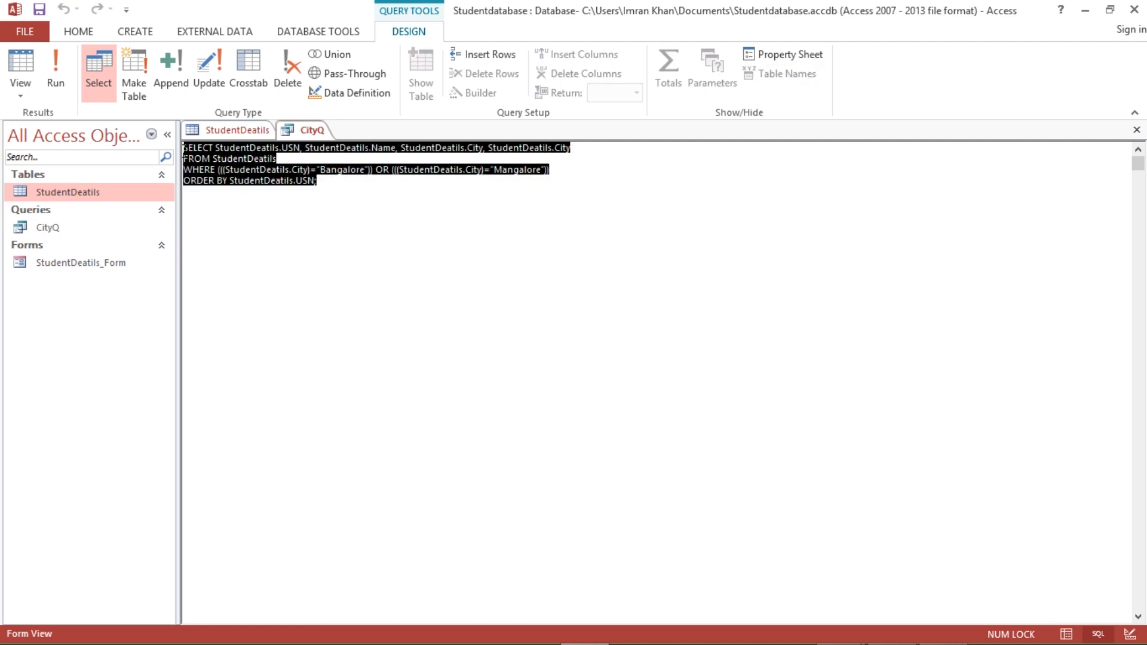
pyautogui.click(318, 254)
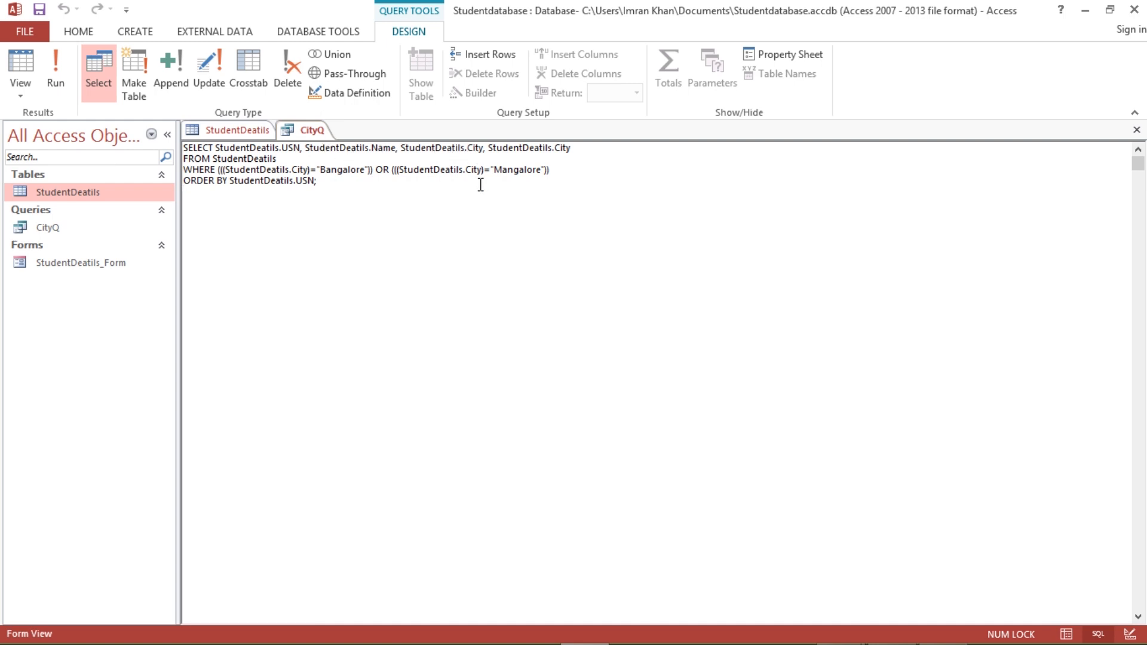
pyautogui.moveTo(326, 182); pyautogui.dragTo(175, 141)
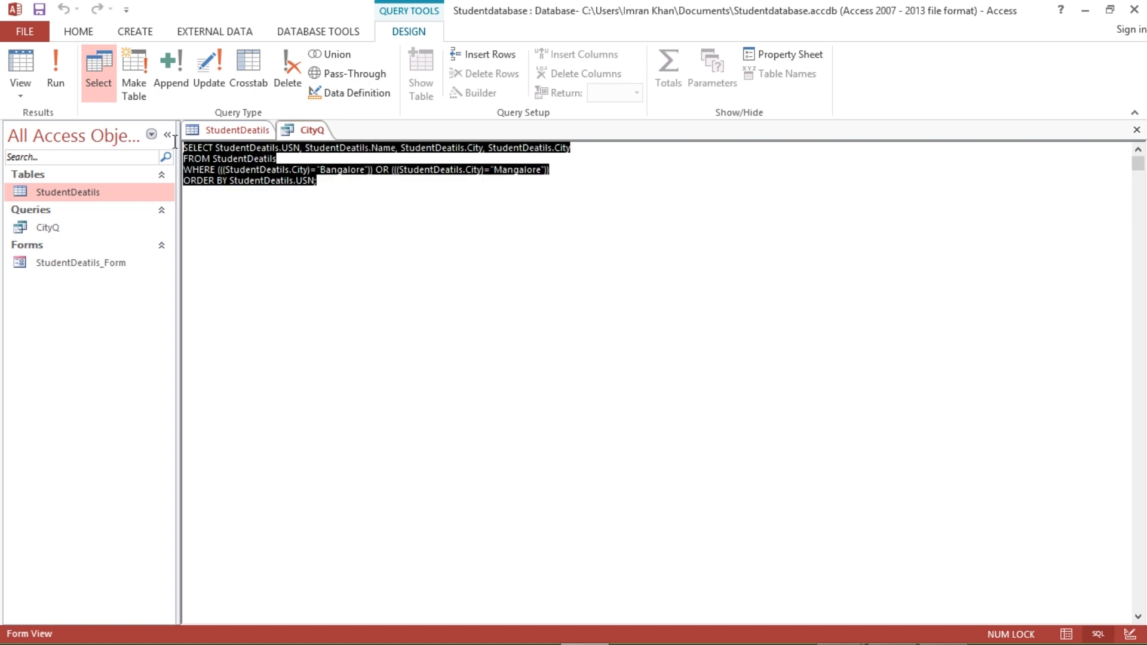
pyautogui.click(335, 283)
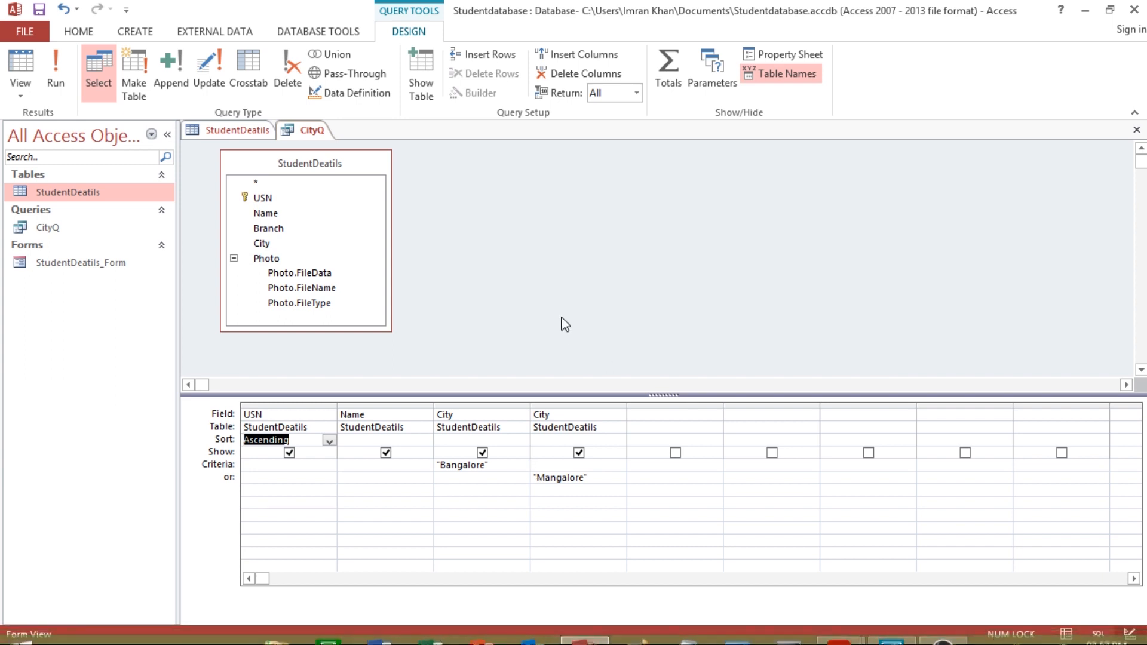
# Step: Generate a report from the StudentDeatils table
pyautogui.click(215, 134)
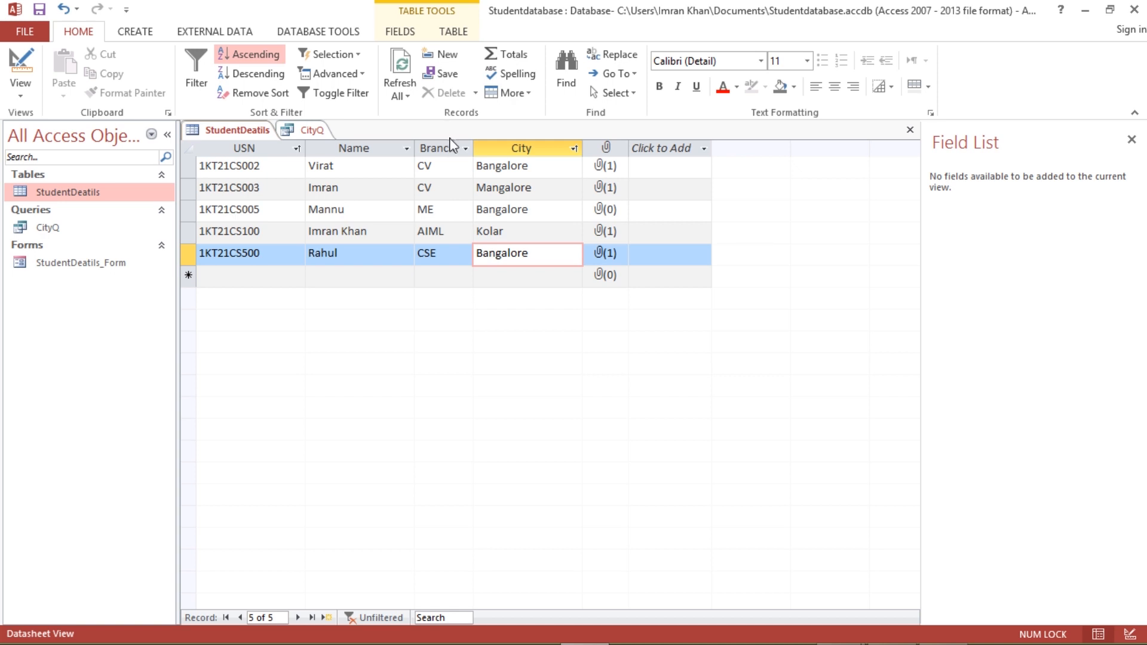
pyautogui.click(139, 39)
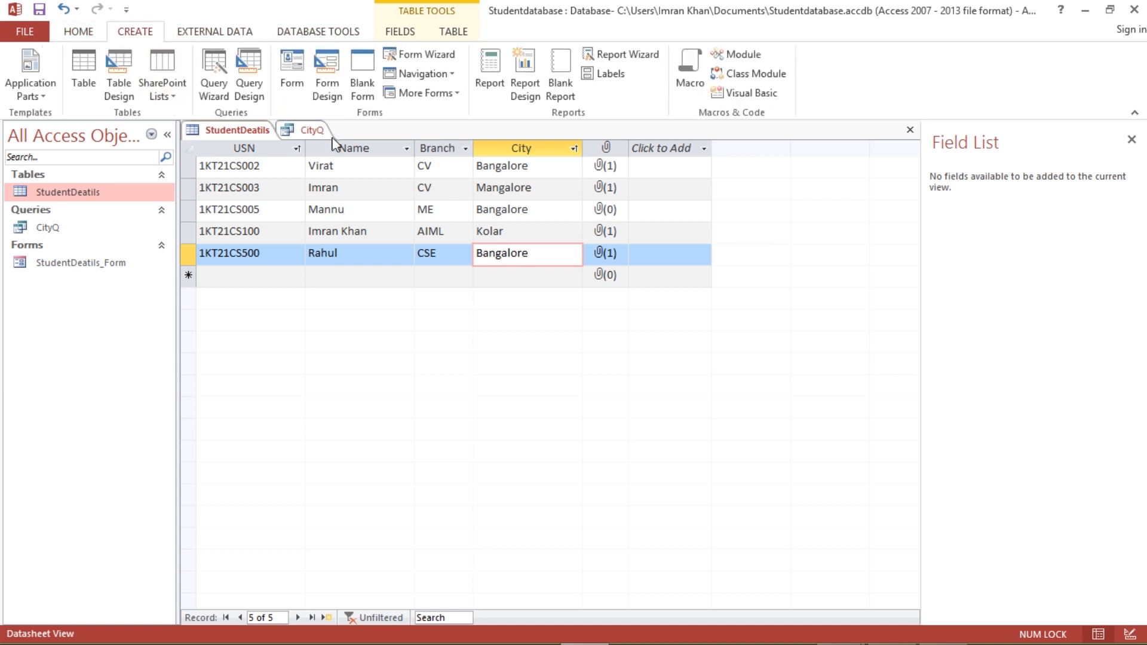
pyautogui.click(489, 77)
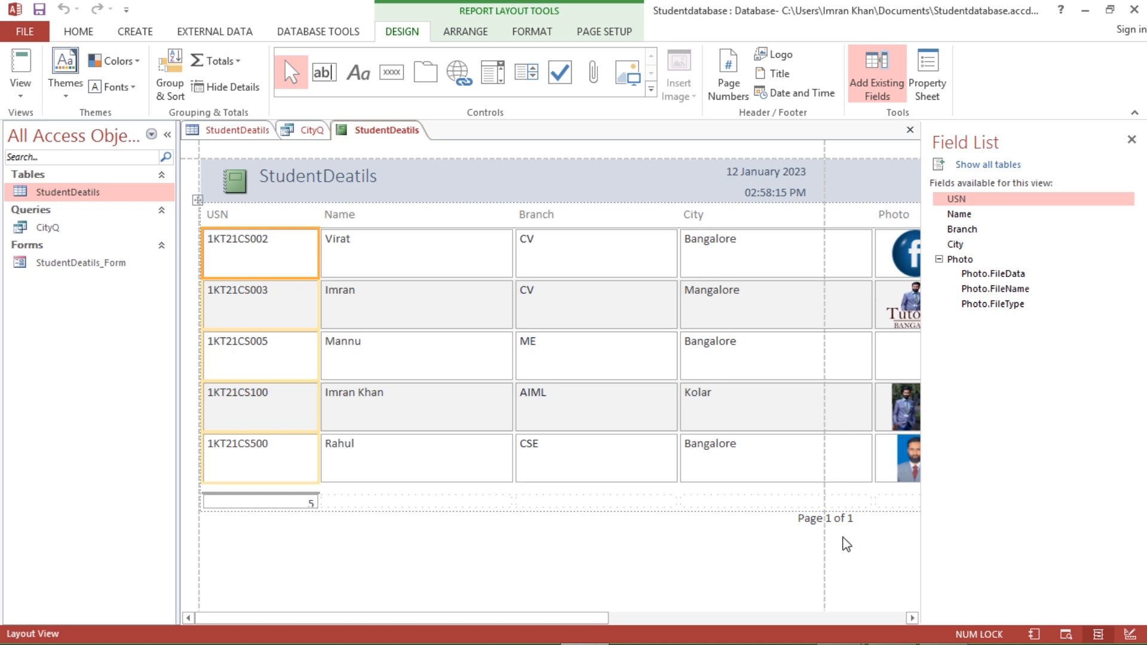
# Step: Narrow the report's USN, Name, Branch and City columns so that every field fits within the page width
pyautogui.moveTo(319, 248); pyautogui.dragTo(287, 264)
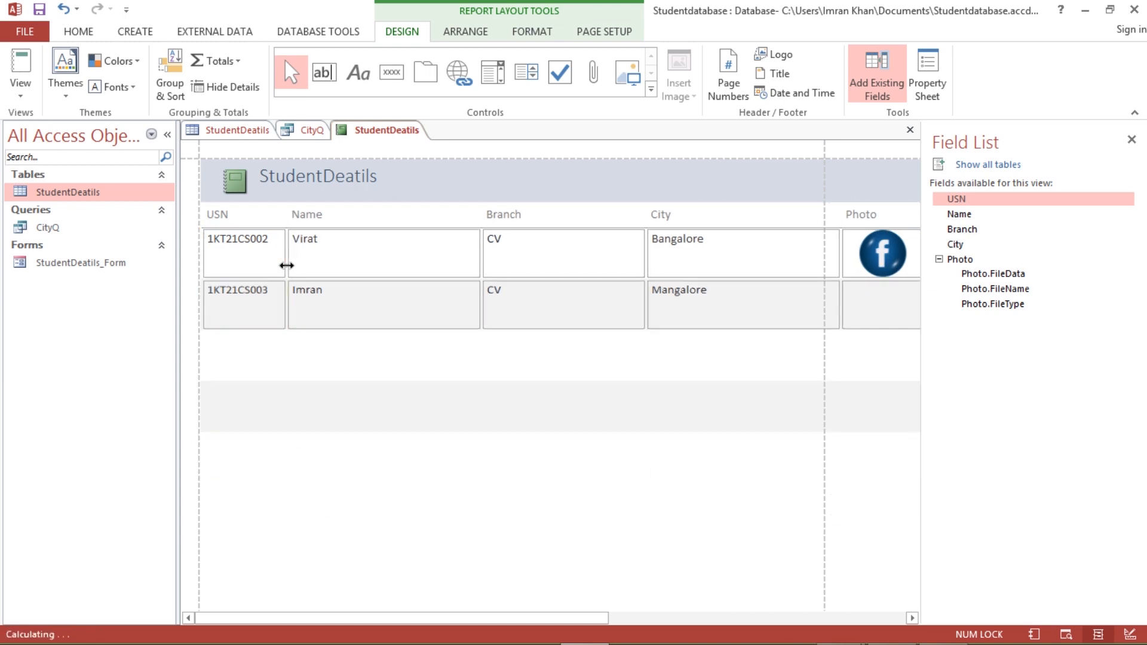
pyautogui.click(366, 253)
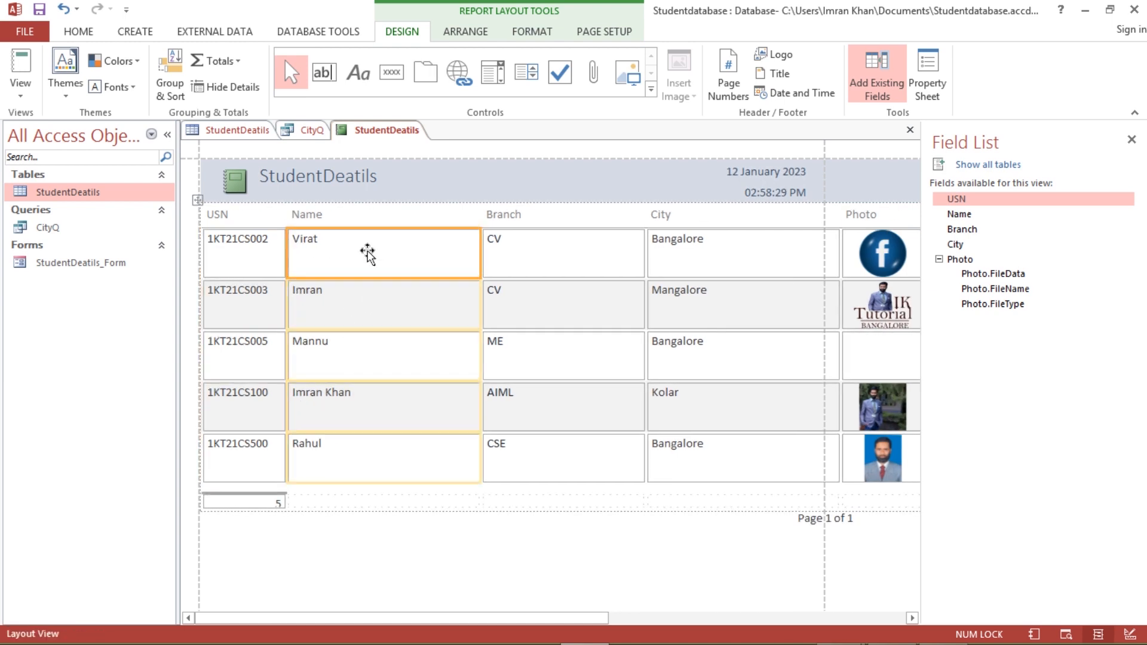
pyautogui.moveTo(484, 259); pyautogui.dragTo(392, 263)
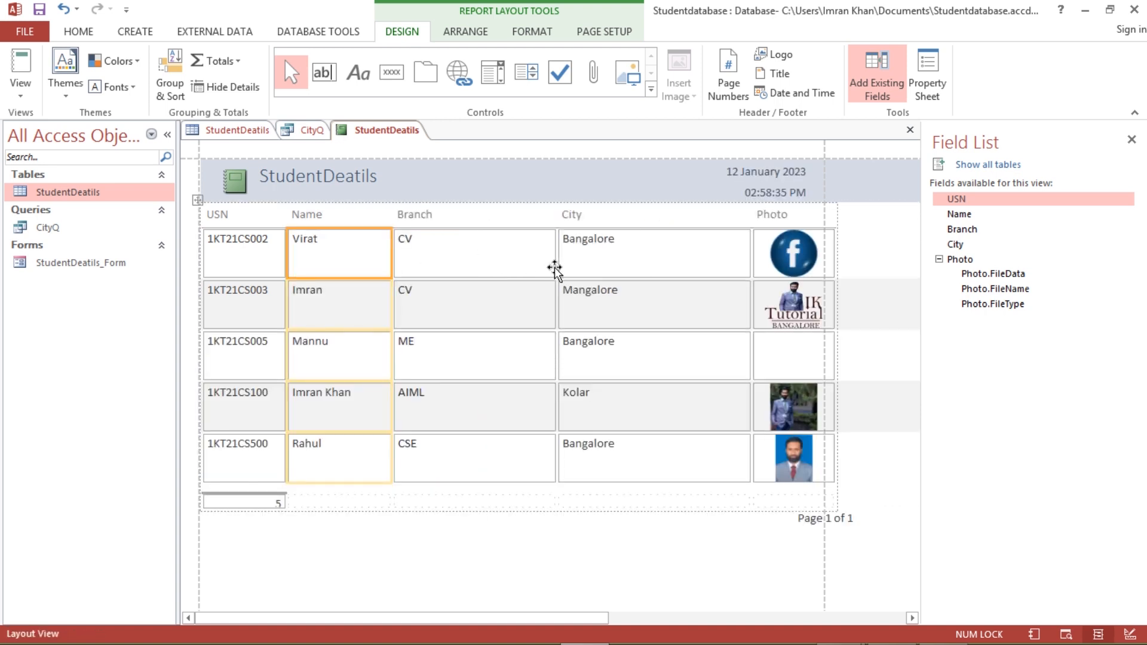
pyautogui.click(553, 263)
pyautogui.click(559, 260)
pyautogui.click(546, 266)
pyautogui.moveTo(556, 256); pyautogui.dragTo(508, 261)
pyautogui.click(621, 256)
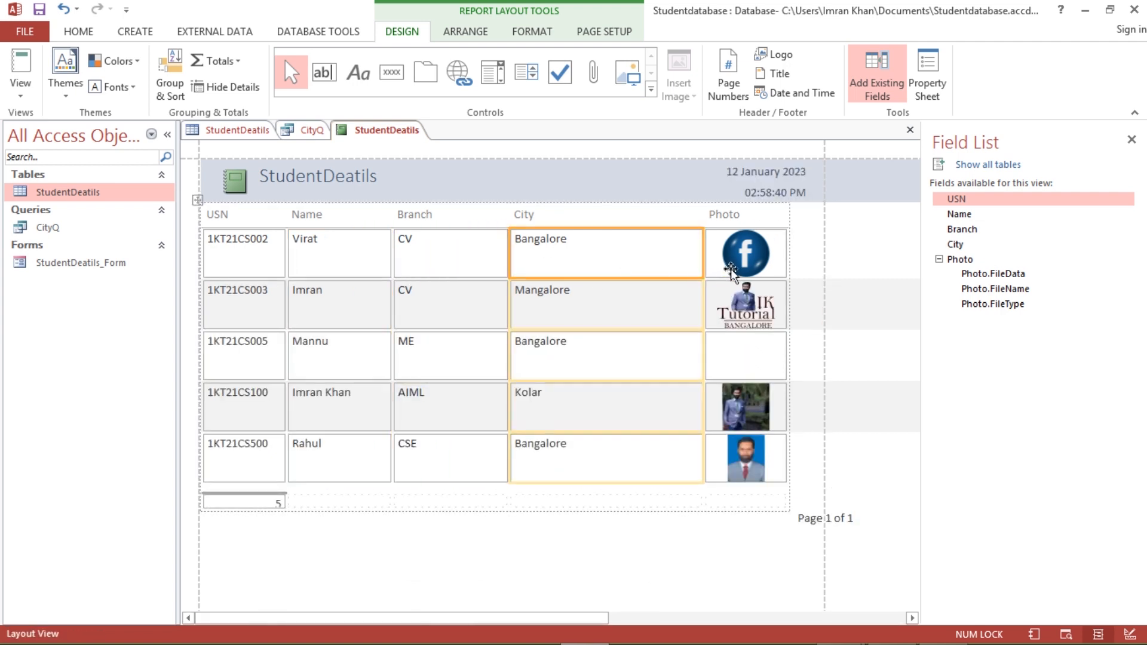
pyautogui.moveTo(704, 261); pyautogui.dragTo(630, 261)
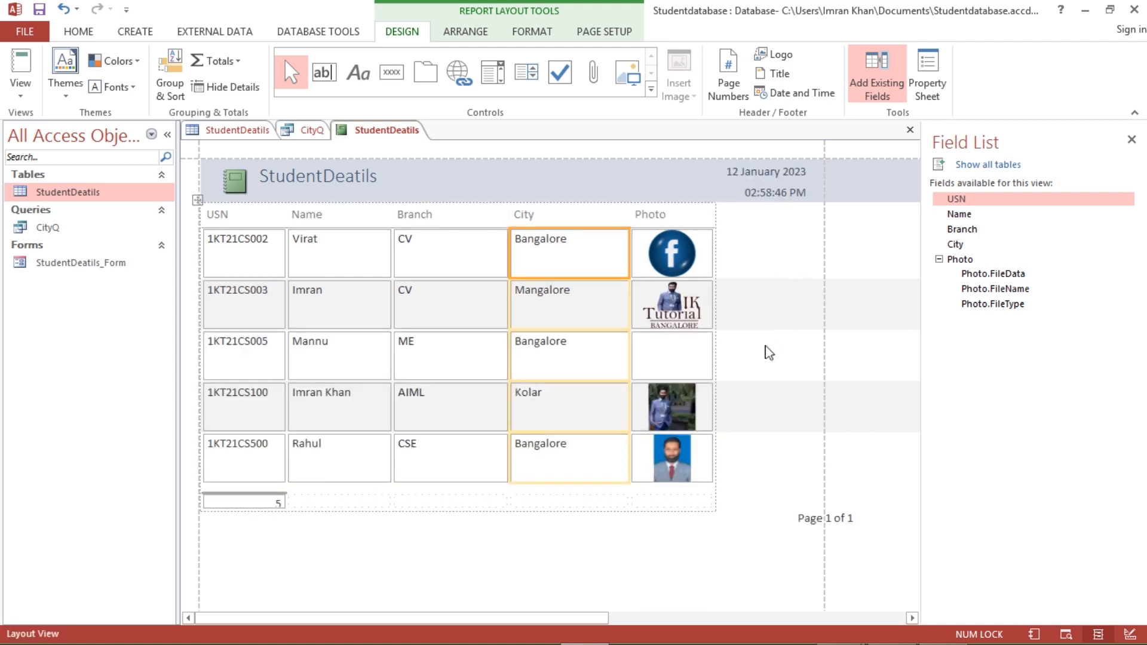
# Step: Shift the whole report table slightly to the right and move the page number box left, inside the page boundary
pyautogui.click(197, 200)
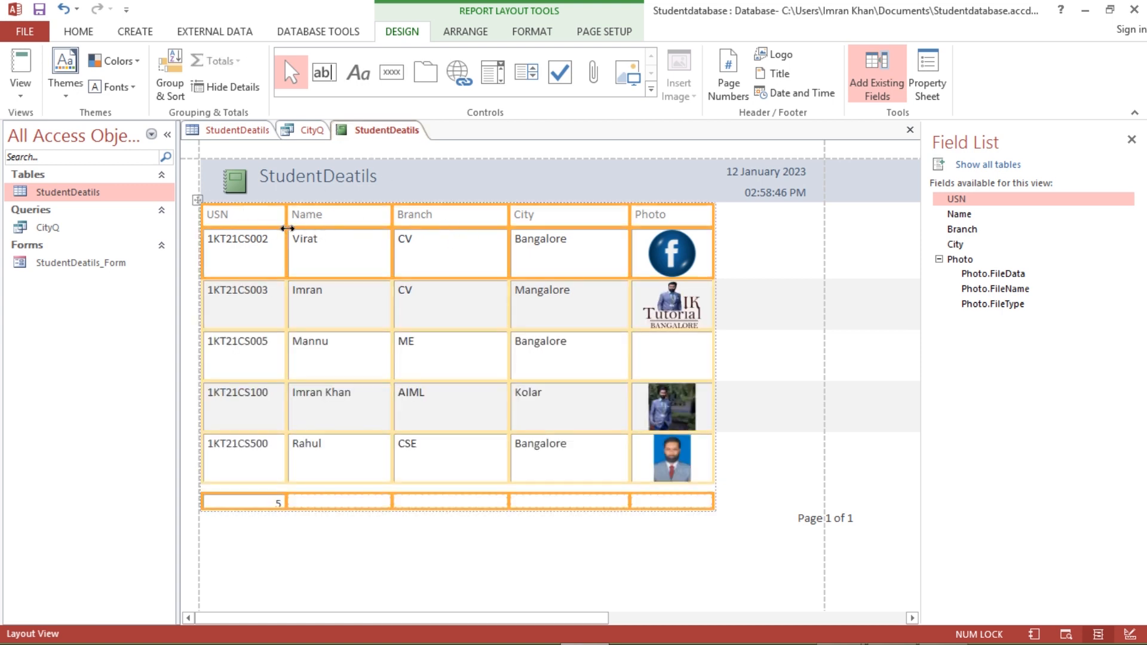
pyautogui.click(835, 521)
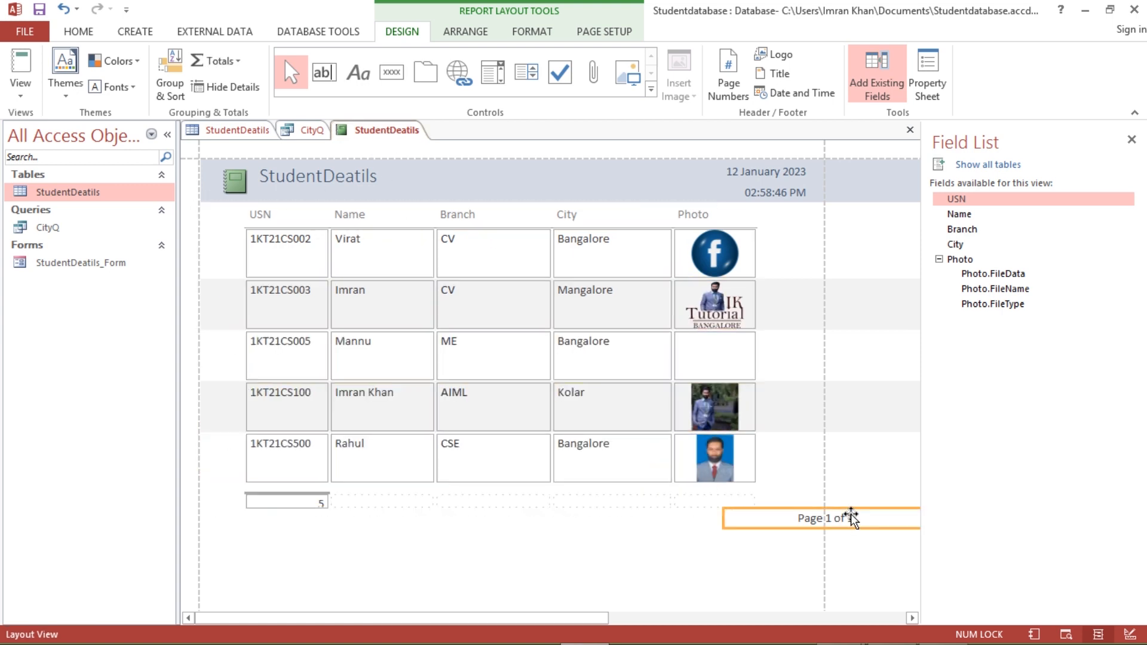
pyautogui.moveTo(850, 514); pyautogui.dragTo(722, 519)
pyautogui.click(695, 554)
# Step: Delete the record count under the USN column and the empty footer cells beside it
pyautogui.click(397, 501)
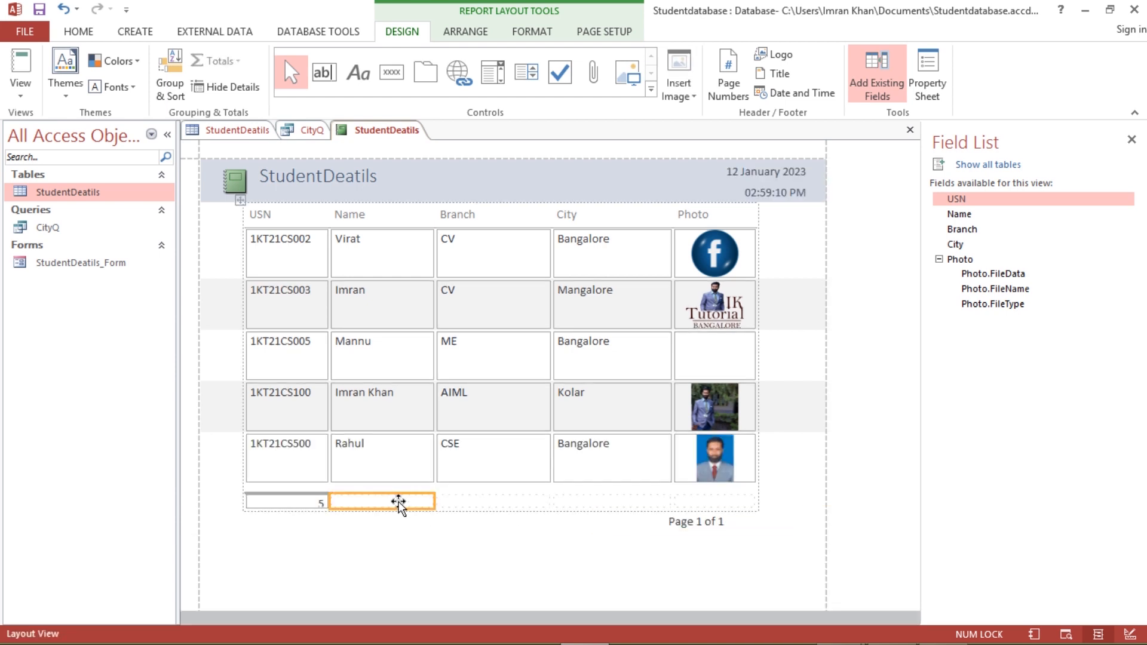
pyautogui.click(305, 502)
pyautogui.press('Delete')
pyautogui.click(361, 501)
pyautogui.press('Delete')
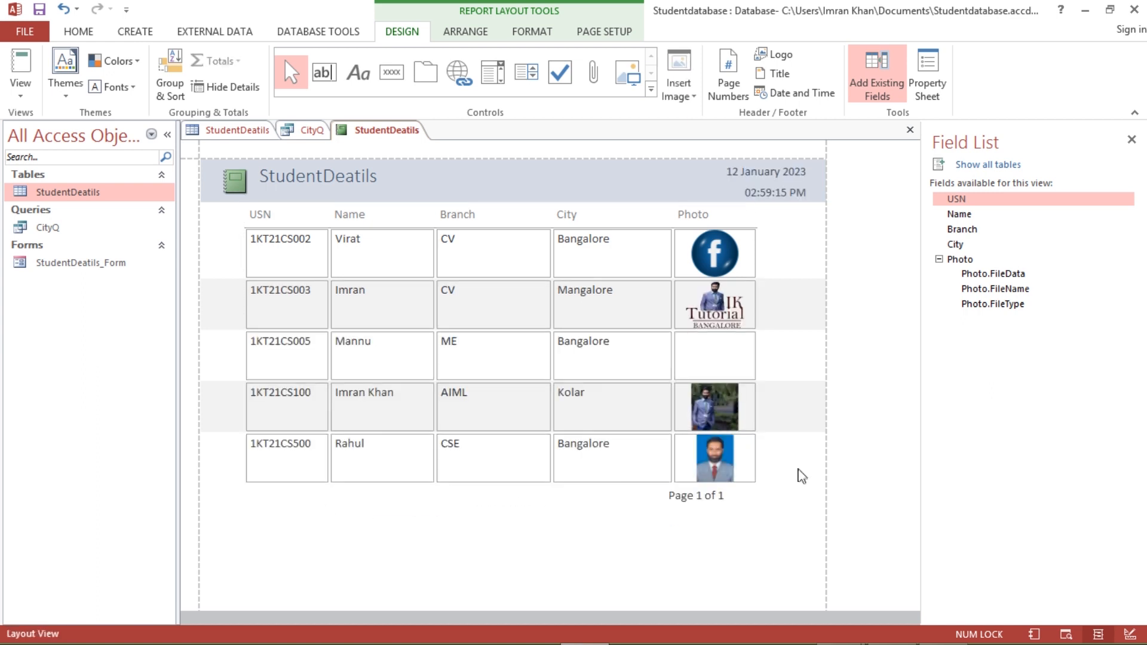
# Step: Change the report's title to "Student Deatils Report"
pyautogui.click(785, 310)
pyautogui.click(797, 259)
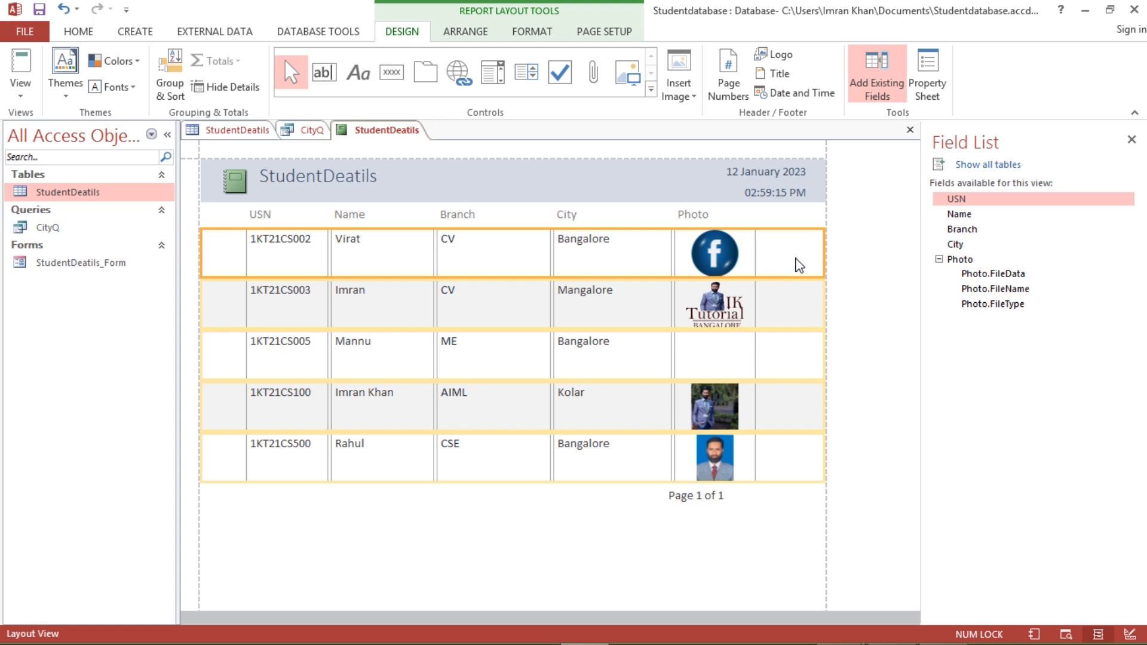
pyautogui.click(354, 182)
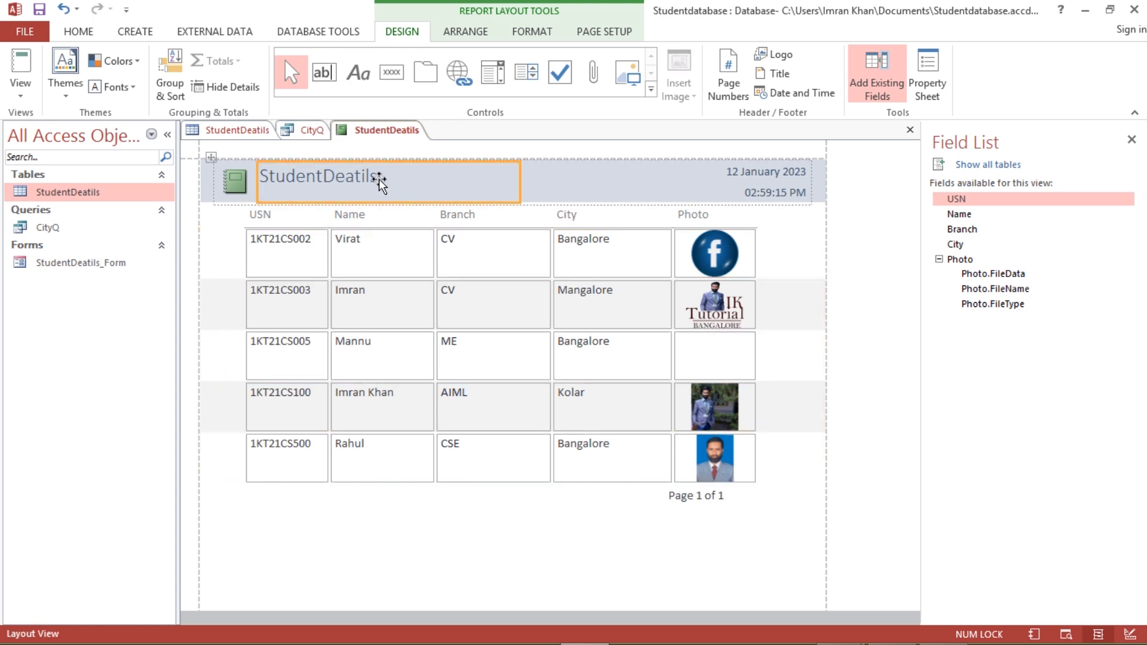
pyautogui.doubleClick(379, 179)
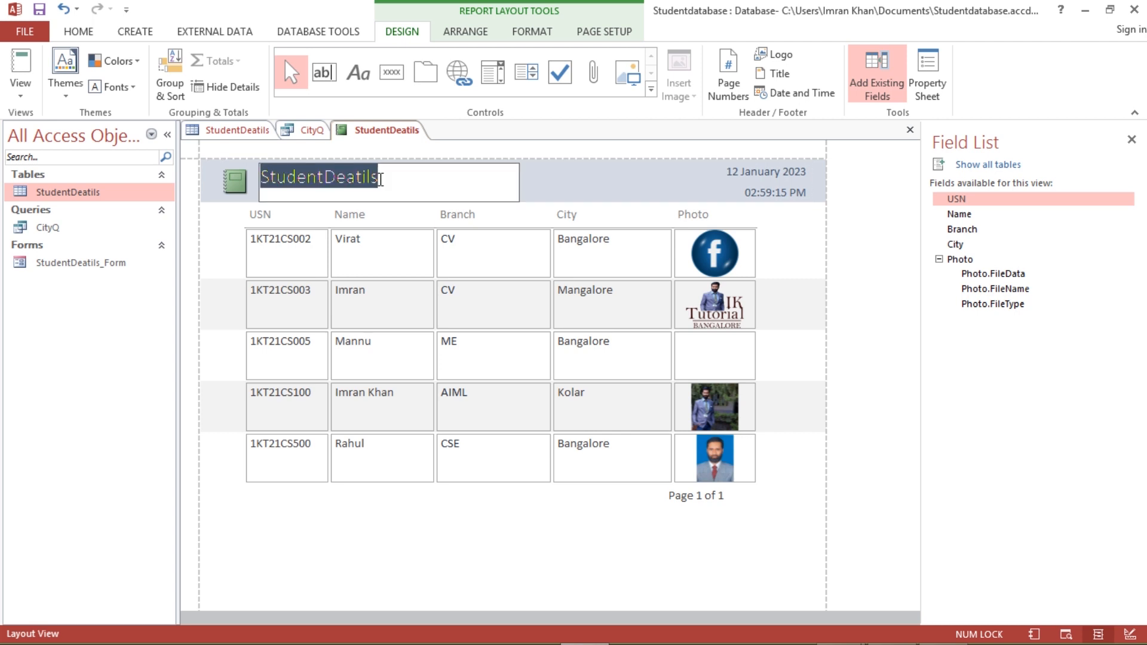
pyautogui.click(379, 179)
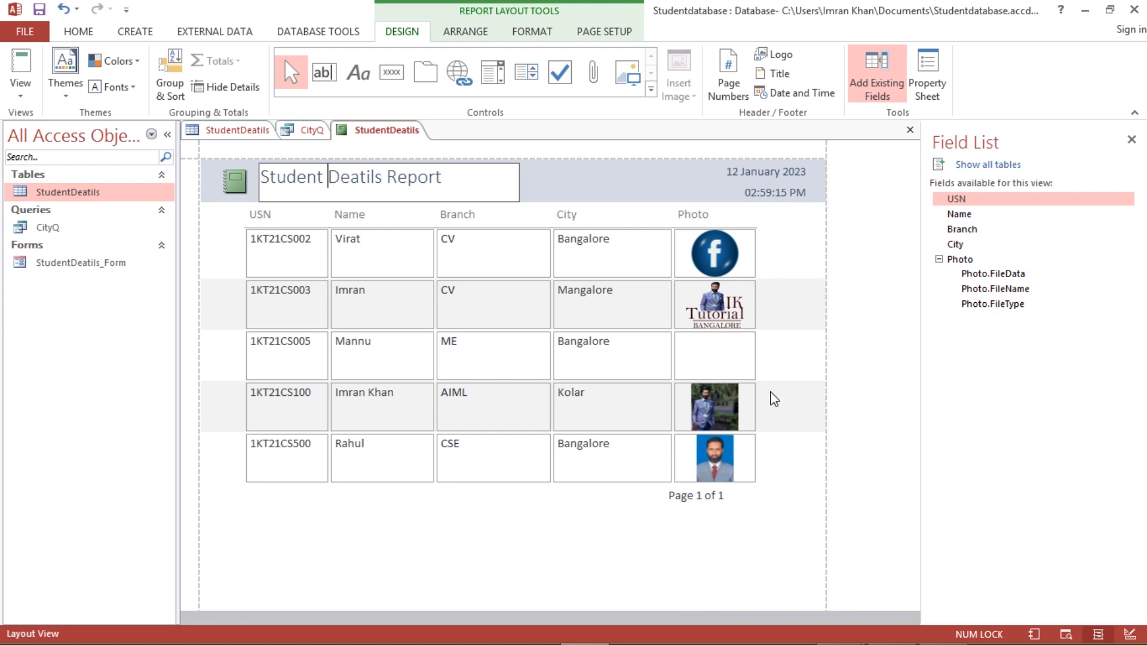
# Step: Save the report under the name StudentDeatilsReport
pyautogui.click(39, 9)
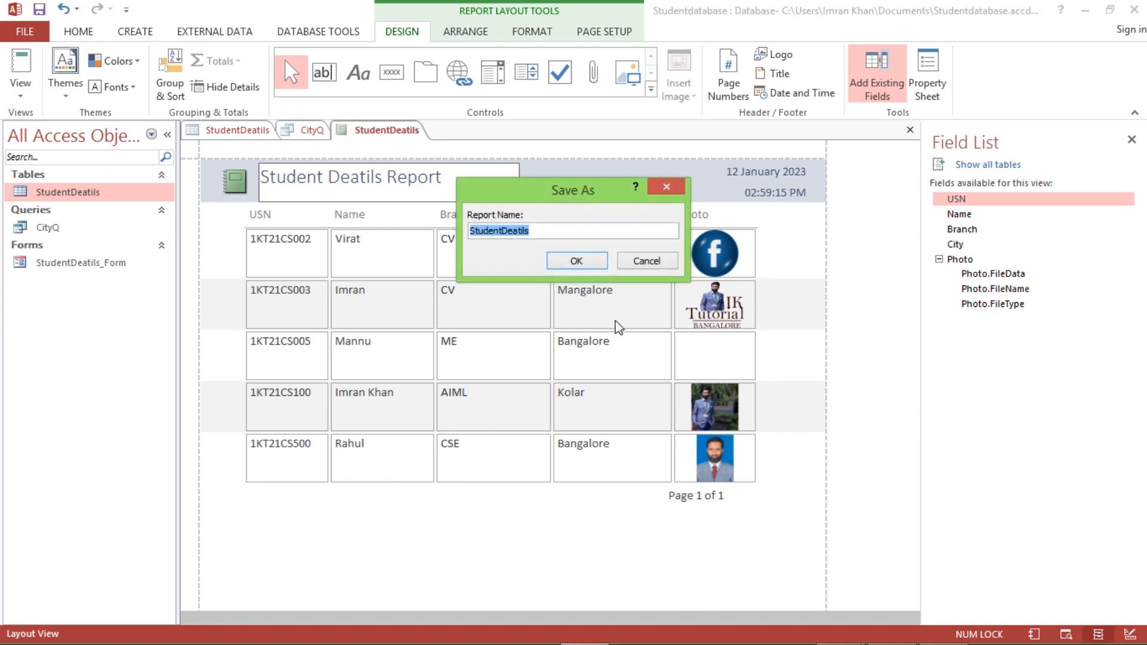
pyautogui.click(540, 234)
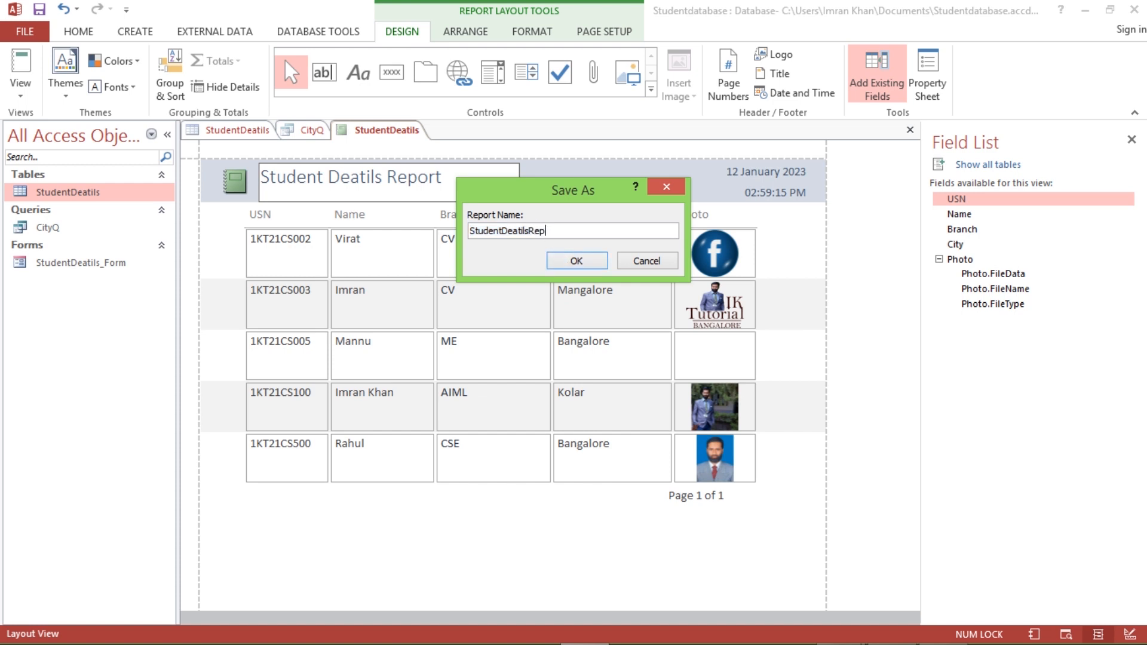
pyautogui.click(566, 261)
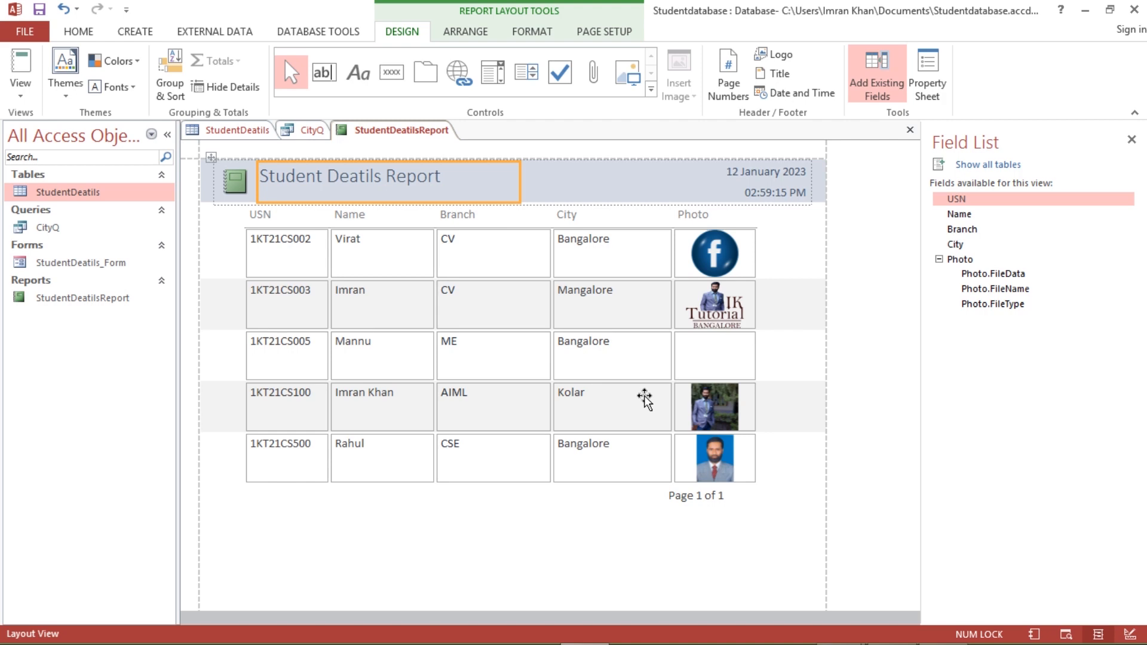
# Step: Print the report with ScanSoft PDF Create! to StudentDeatilsReport.pdf on the Desktop and view the file in Adobe Acrobat Reader
pyautogui.hotkey('ctrl', 'p')
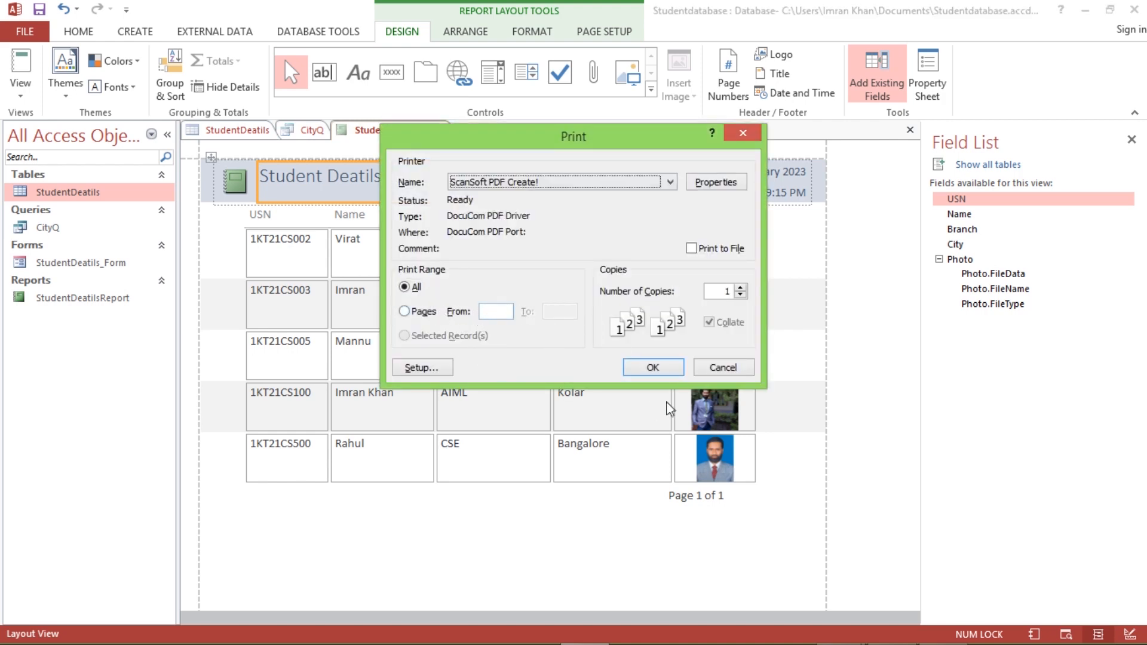
pyautogui.click(653, 367)
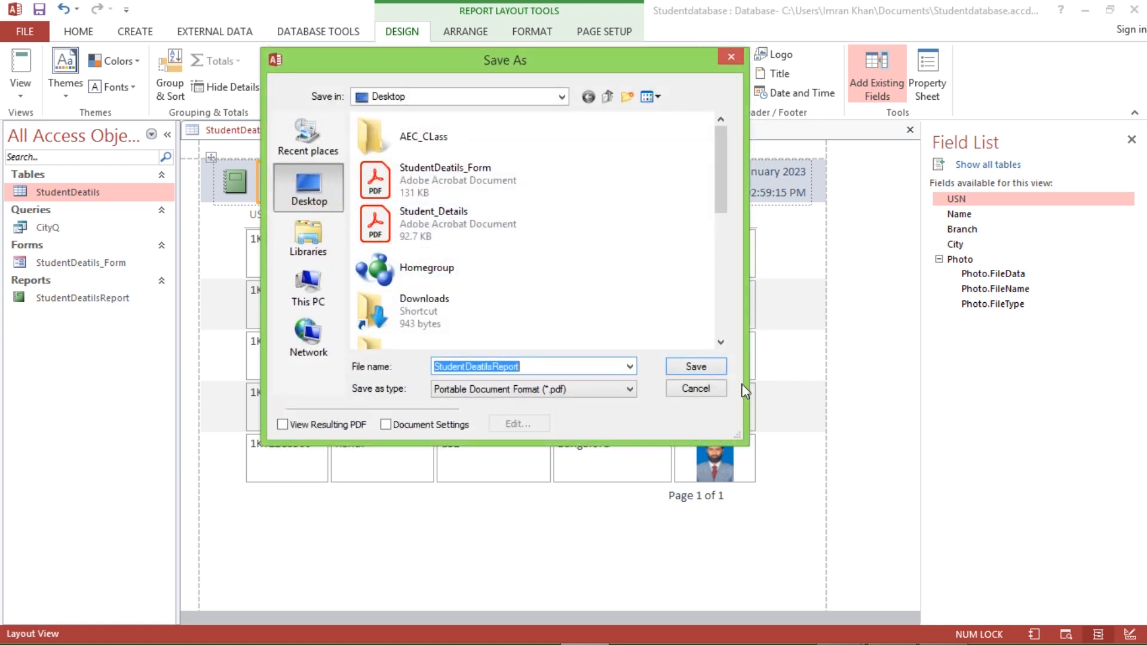
pyautogui.click(696, 367)
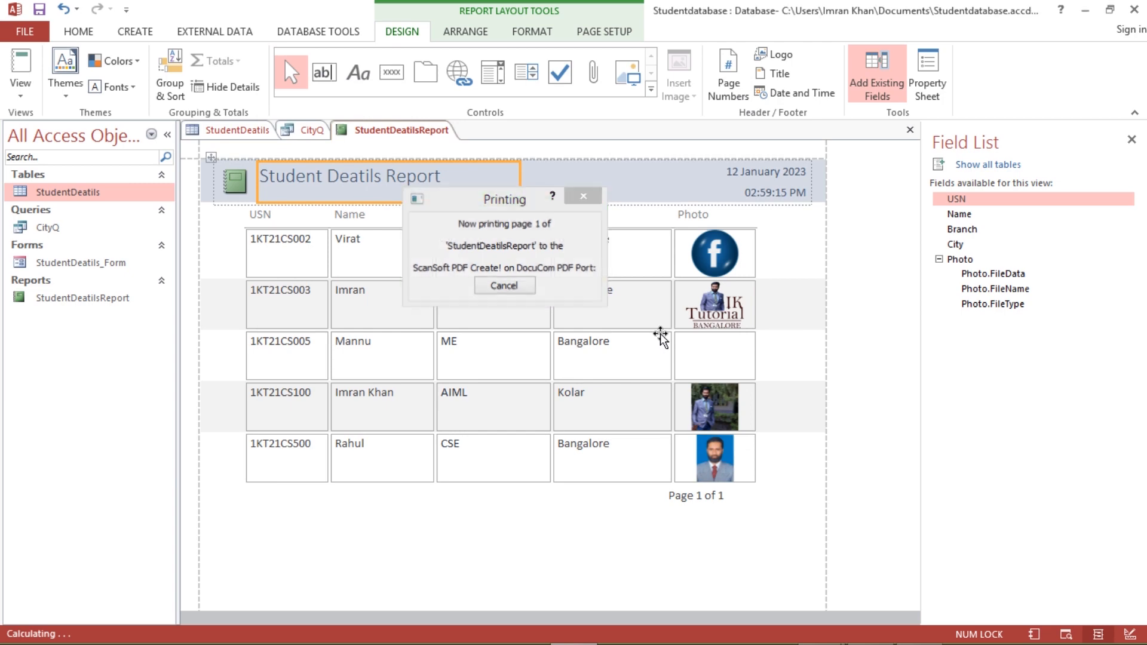
pyautogui.click(1086, 11)
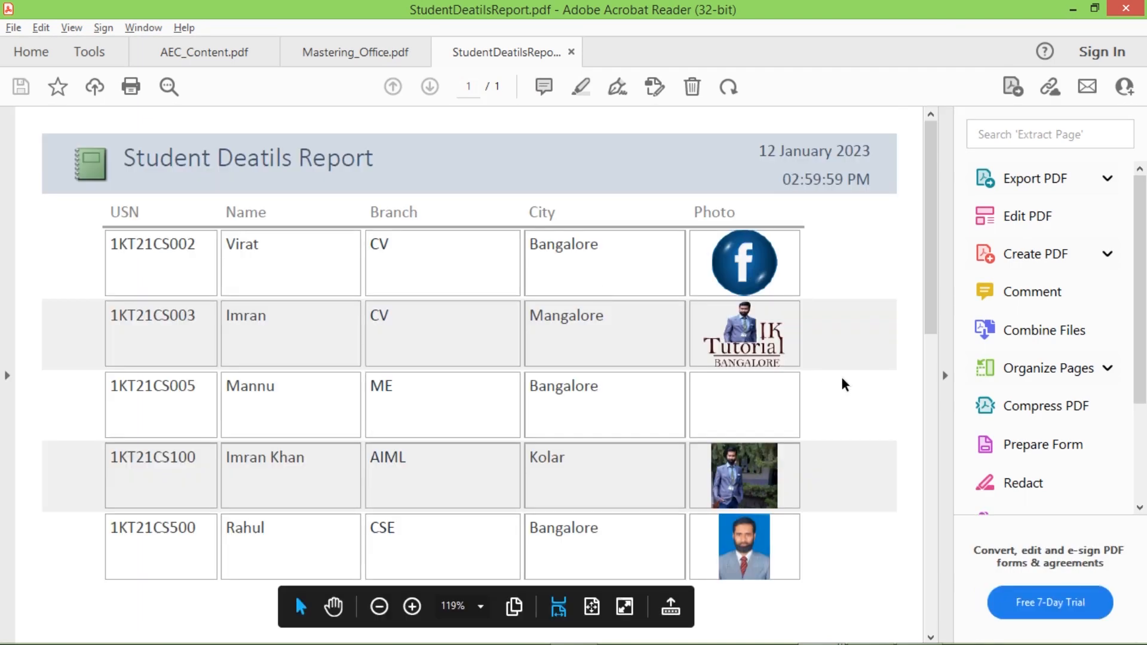
pyautogui.moveTo(931, 221)
pyautogui.mouseDown()
pyautogui.moveTo(924, 307)
pyautogui.moveTo(924, 215)
pyautogui.moveTo(923, 244)
pyautogui.moveTo(921, 225)
pyautogui.mouseUp()
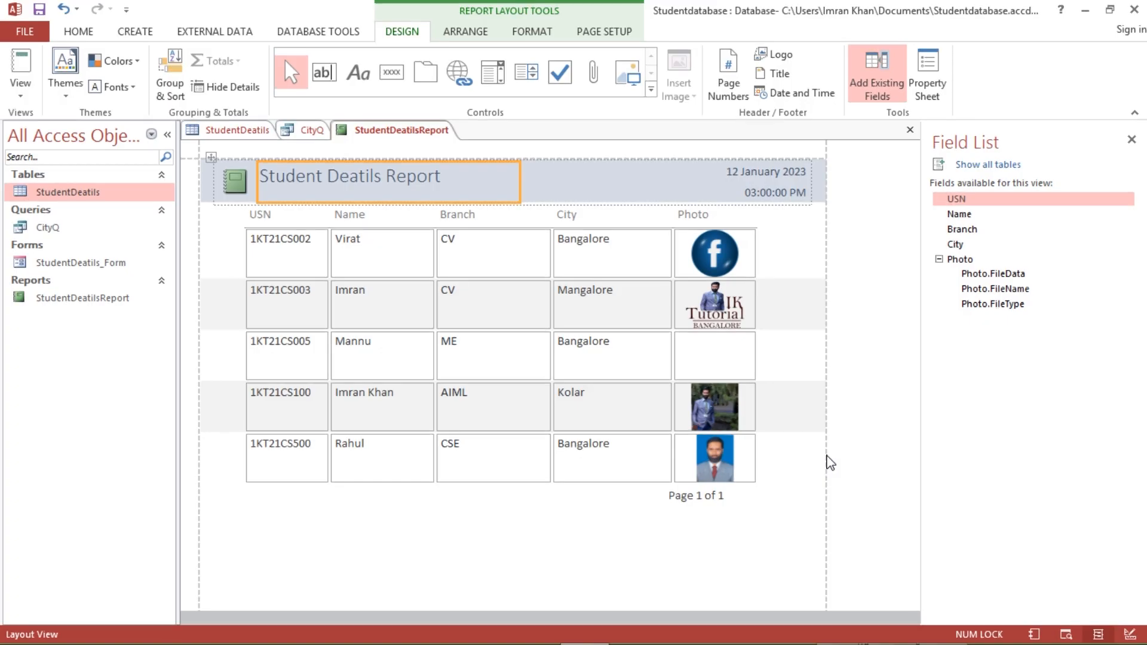